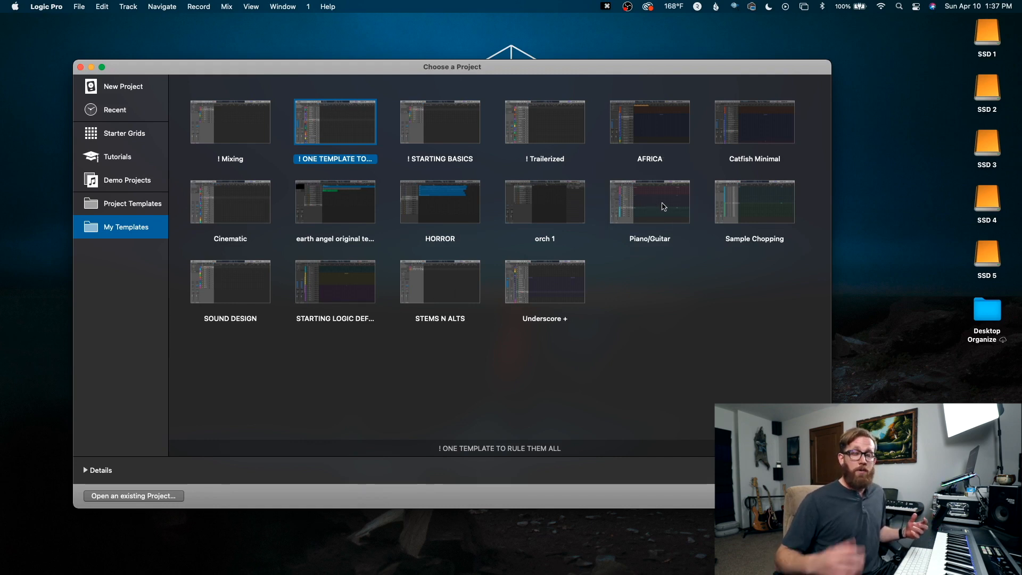
Create a project from the ! ONE TEMPLATE TO RULE THEM ALL template and look through its track stacks
double_click(337, 124)
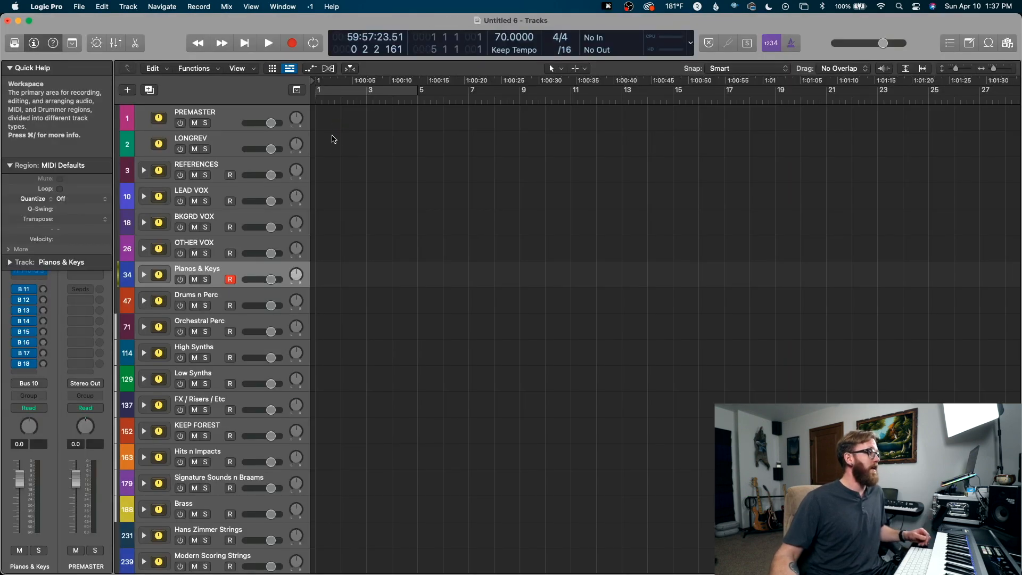
scroll(272, 186, down, 10)
scroll(272, 187, down, 10)
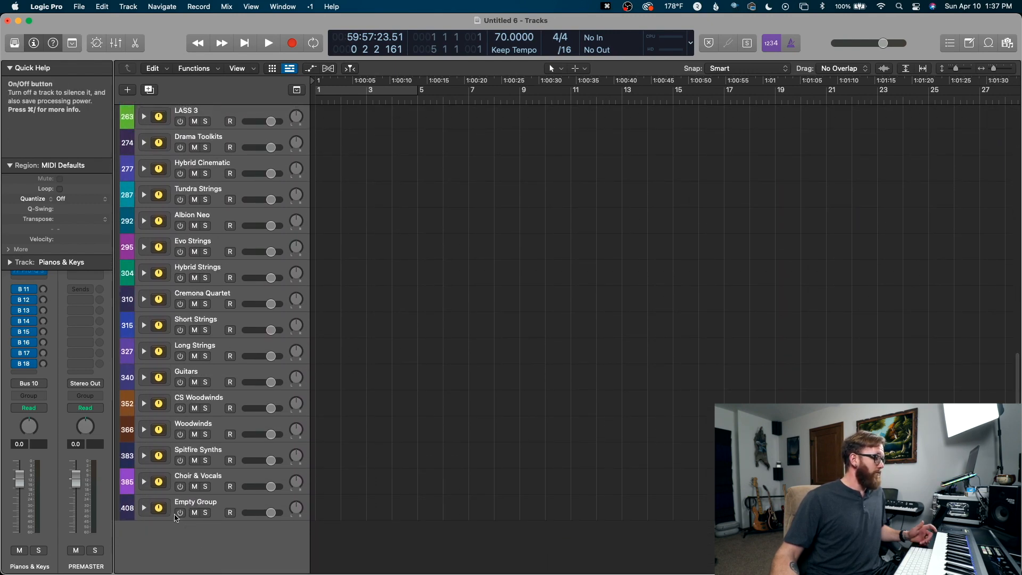
Expand the Empty Group stack to view its subtracks, and collapse it again
click(144, 508)
scroll(203, 510, down, 3)
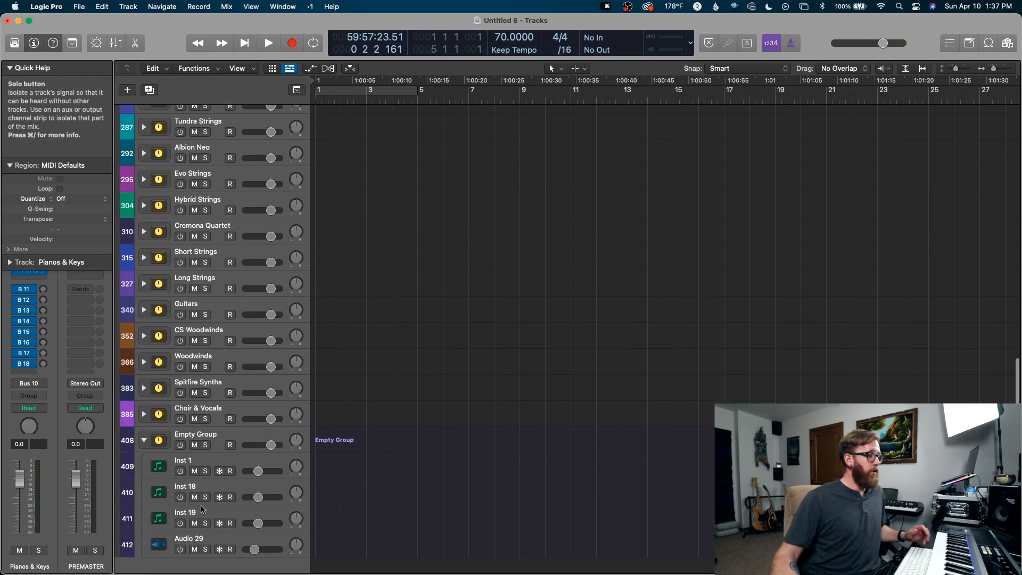
scroll(202, 510, down, 2)
click(142, 406)
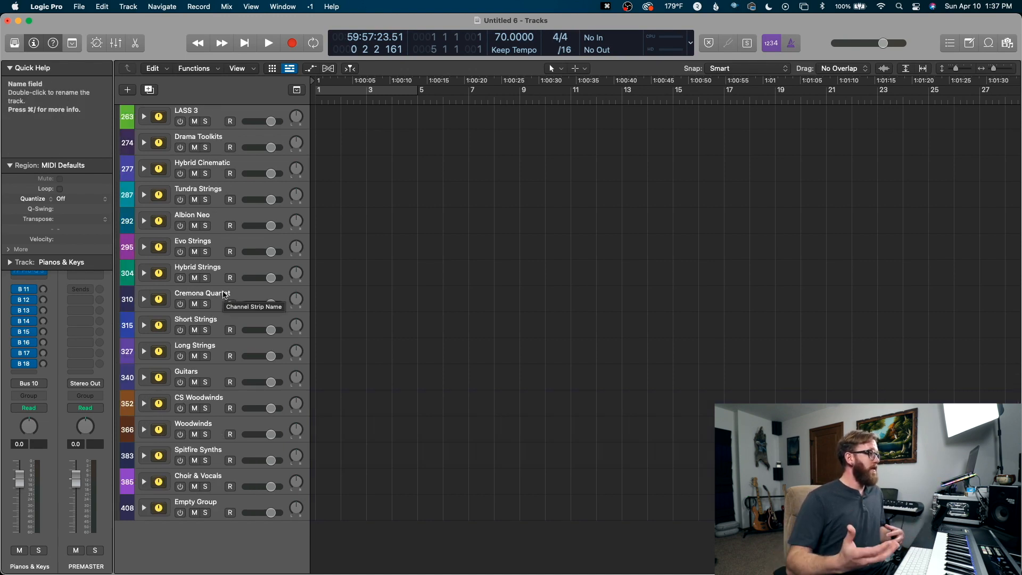
scroll(224, 294, up, 2)
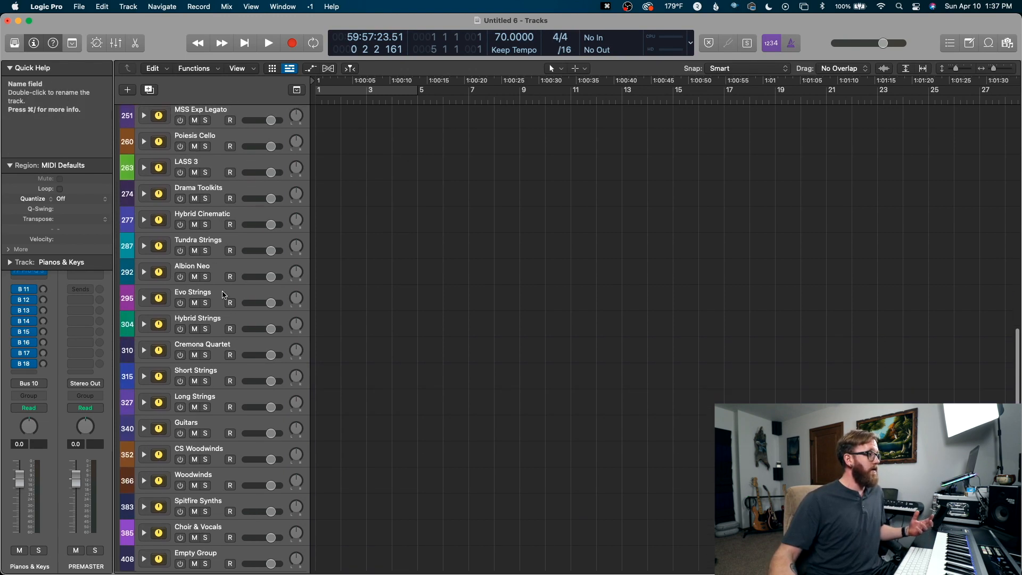
scroll(224, 295, up, 2)
scroll(223, 296, up, 10)
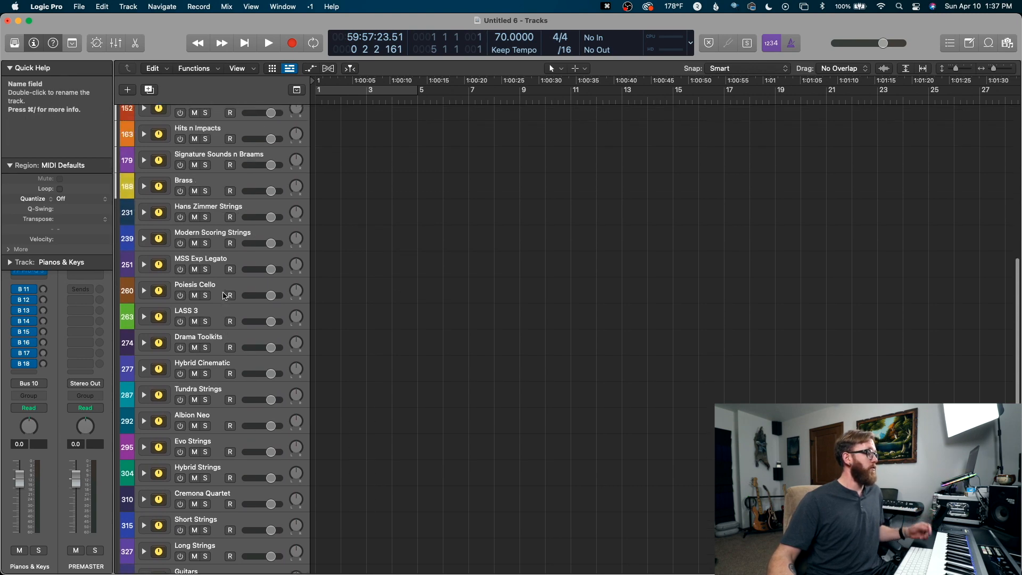
scroll(224, 296, up, 1)
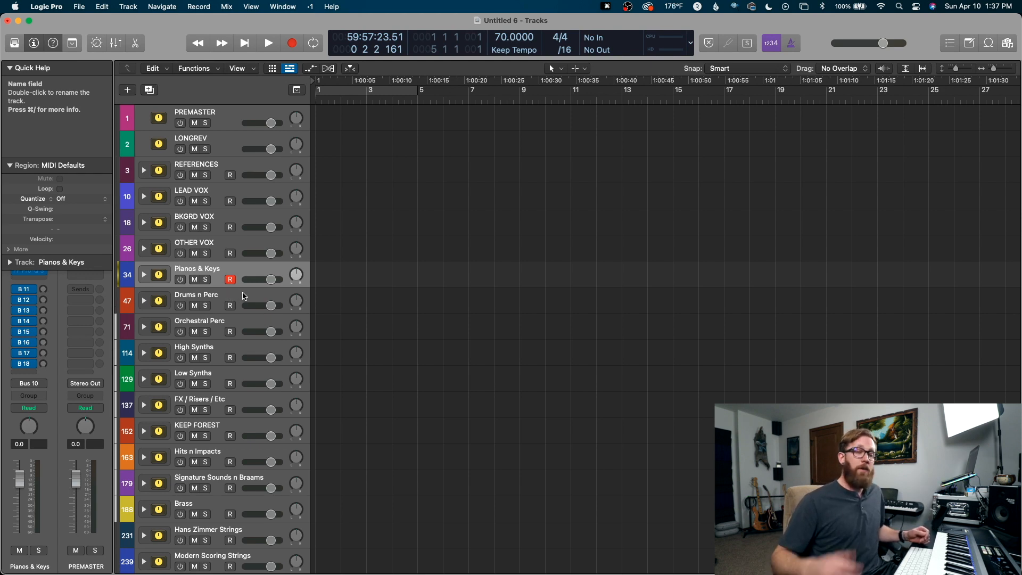
Expand the Brass stack, turn on the MSB Trumpets track and select it
scroll(243, 296, down, 5)
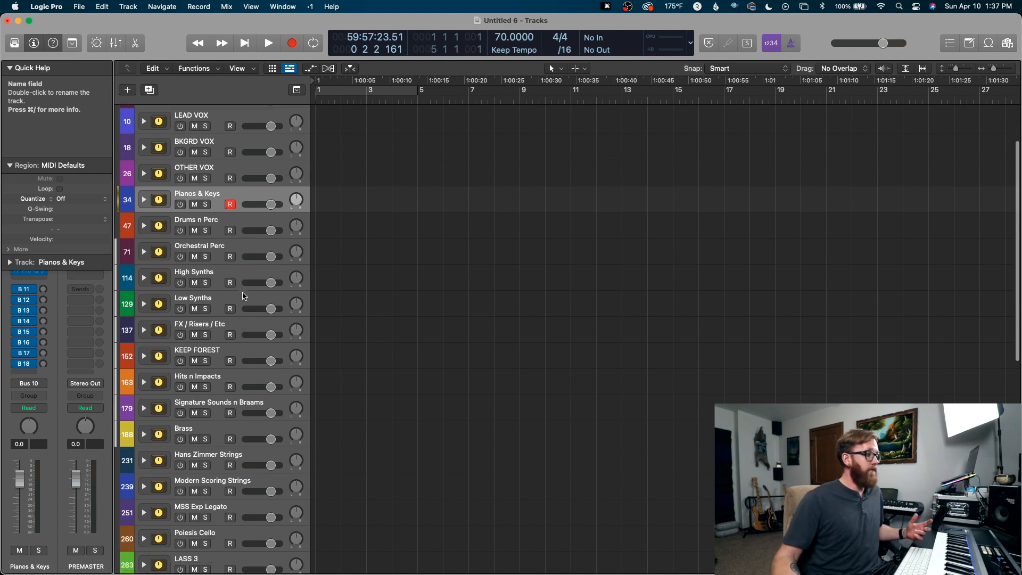
click(144, 385)
scroll(224, 367, down, 3)
scroll(224, 368, down, 10)
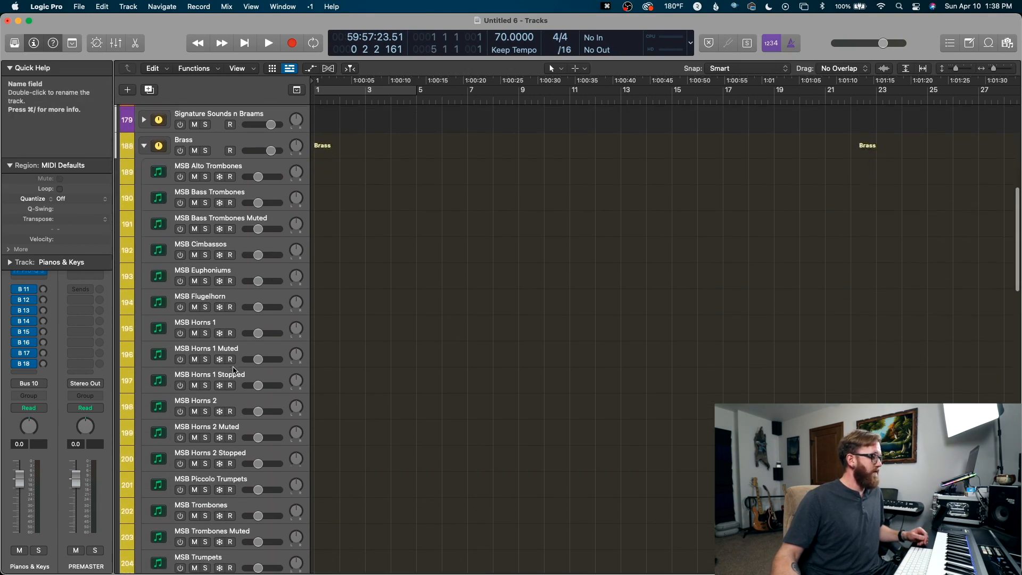
scroll(190, 433, down, 2)
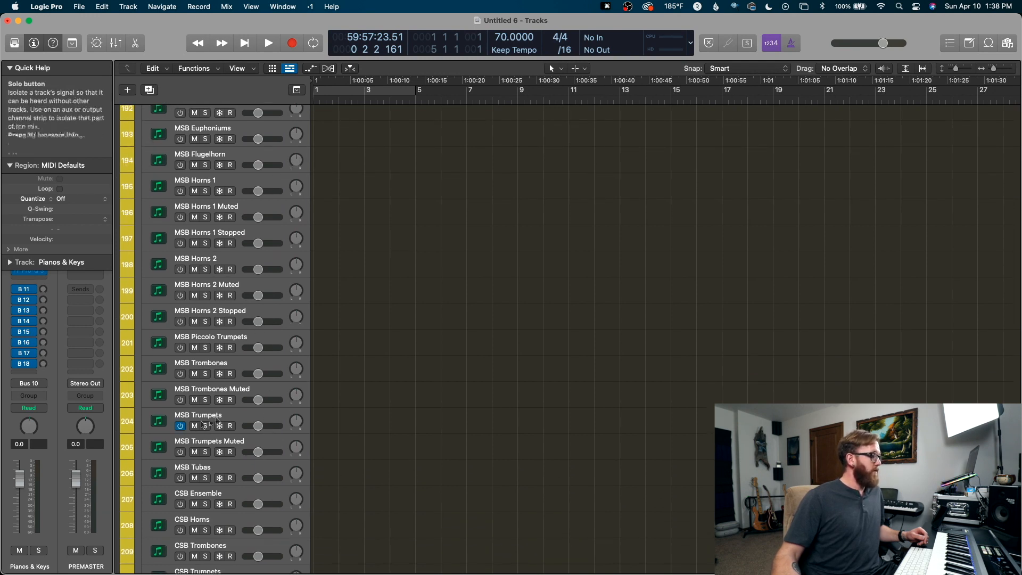
click(234, 419)
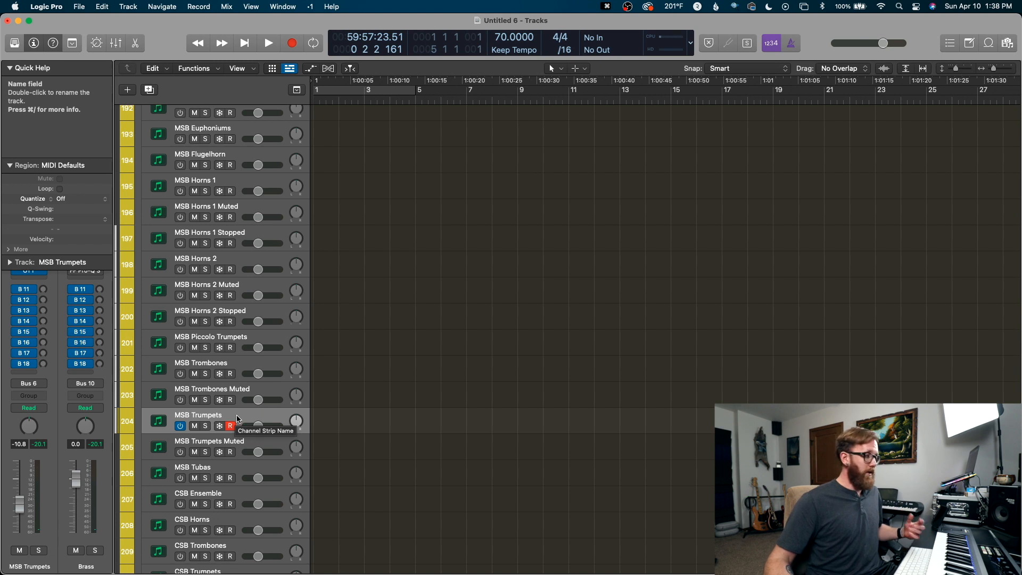
Collapse the Region inspector to show the full channel strip, and turn off the MSB Trumpets track
click(15, 166)
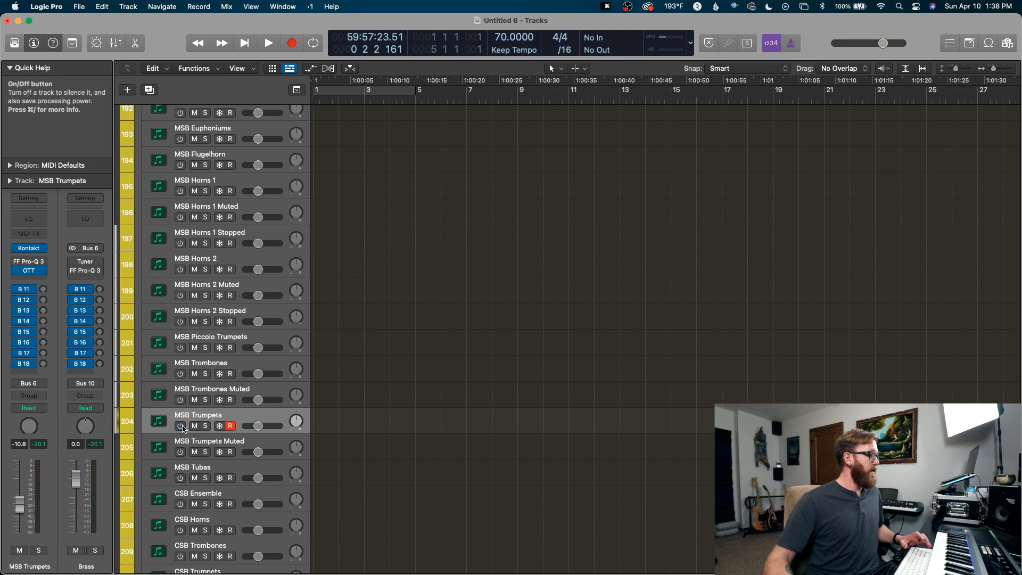
mouse_move(30, 249)
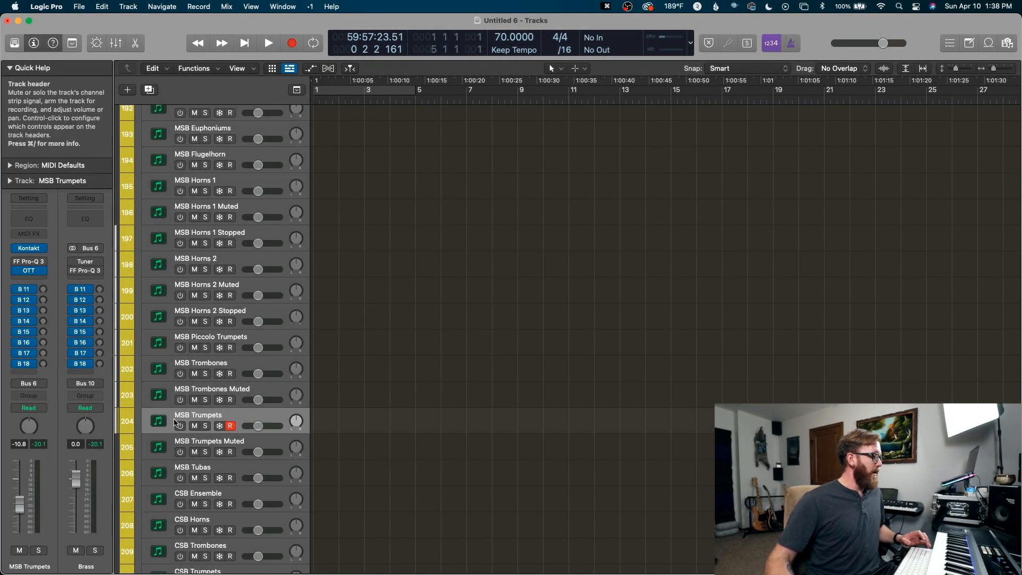
click(180, 426)
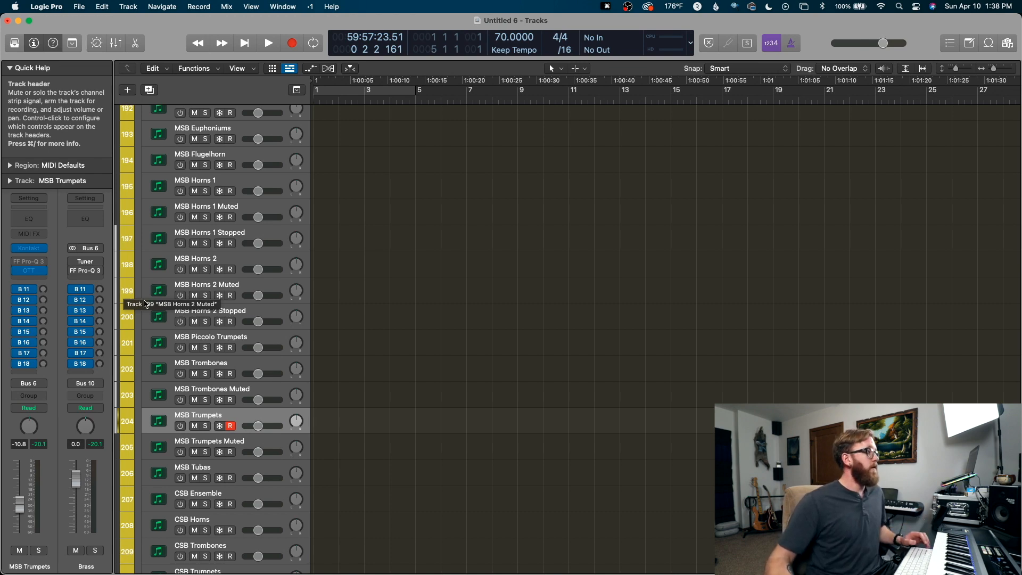
Collapse the Brass stack
scroll(159, 274, up, 10)
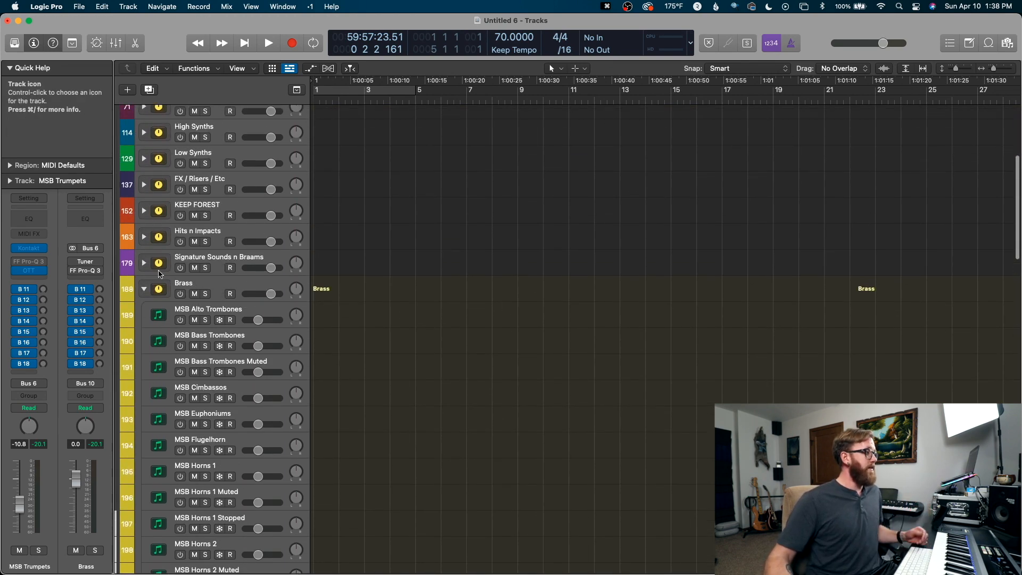
click(144, 288)
scroll(229, 255, up, 5)
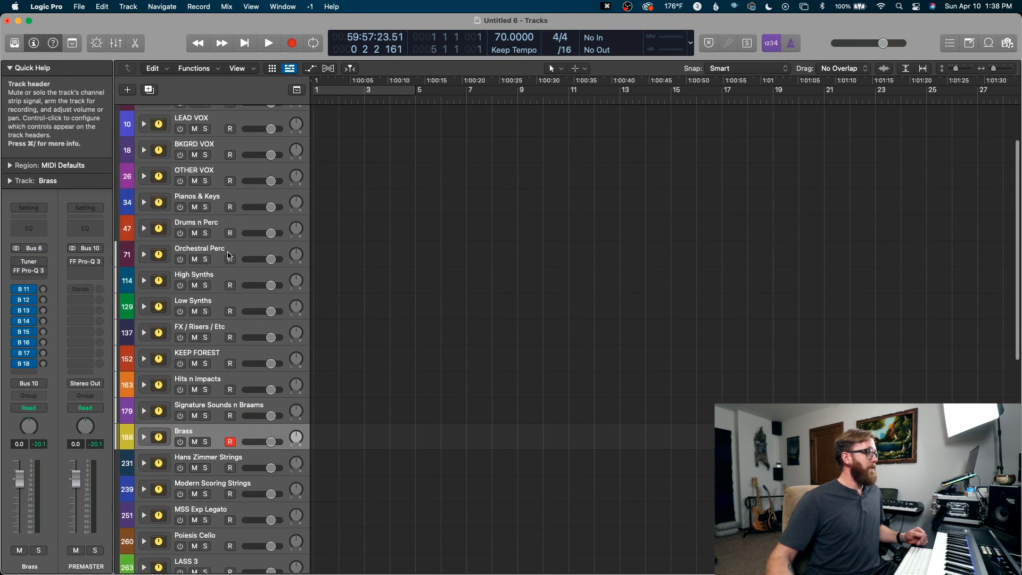
Expand the Pianos & Keys stack to try out its Keyscape - Celeste track, and collapse the stack again
scroll(229, 255, up, 3)
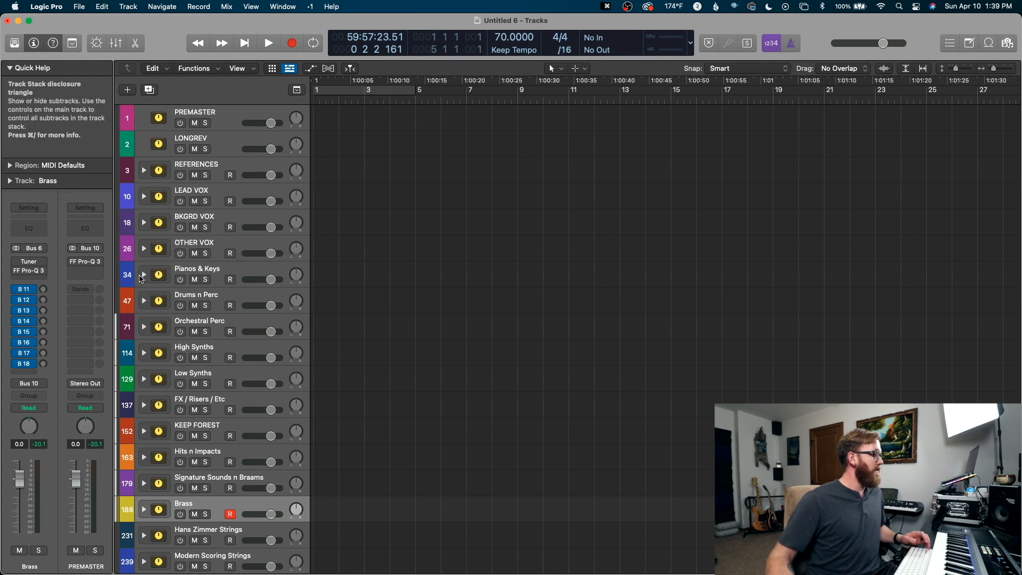
click(143, 275)
click(177, 379)
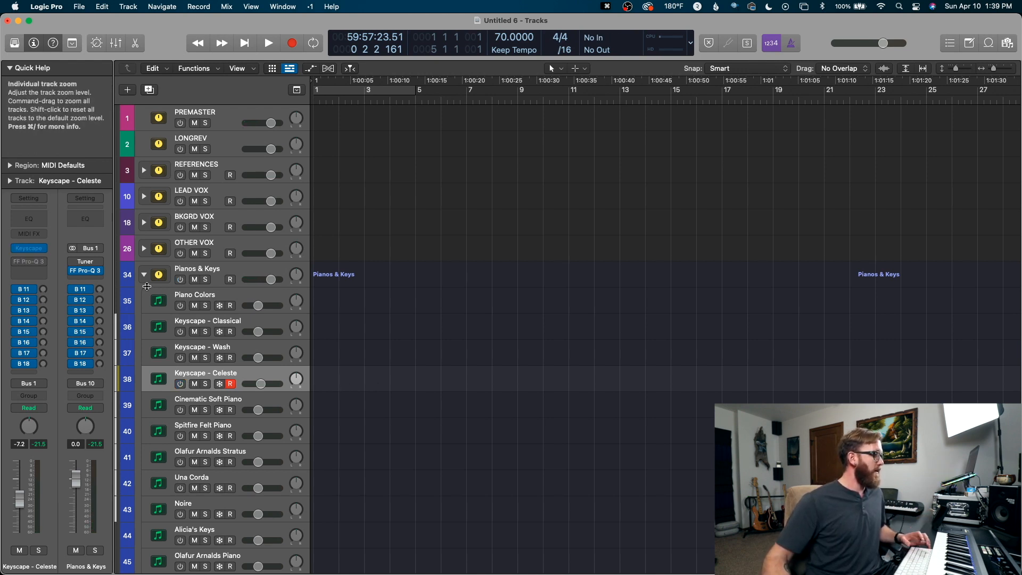
click(144, 275)
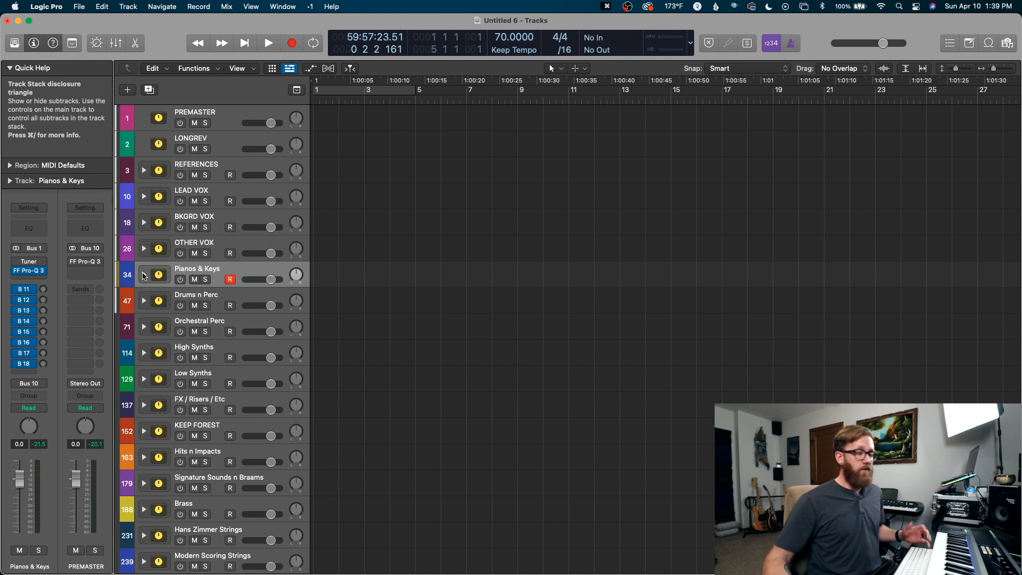
Show the mixer to examine the reverb and delay return channels from SHORTREV onward, and hide it again
key(x)
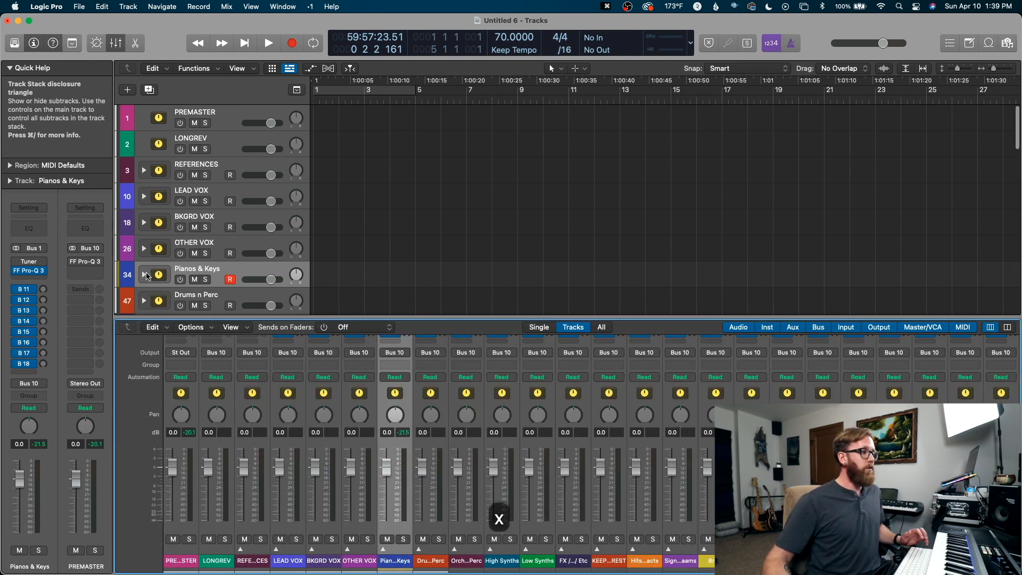
scroll(560, 409, right, 15)
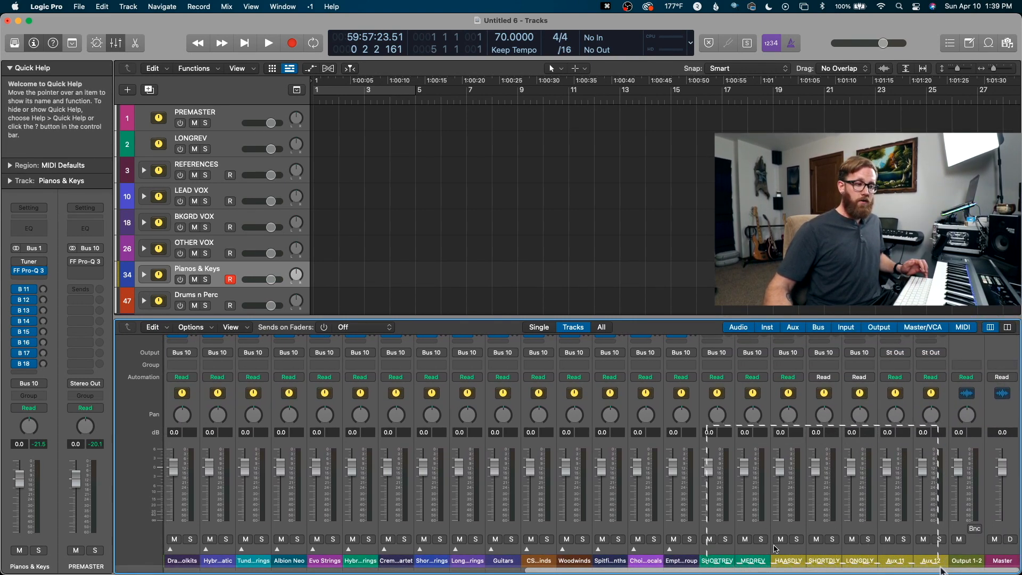
key(x)
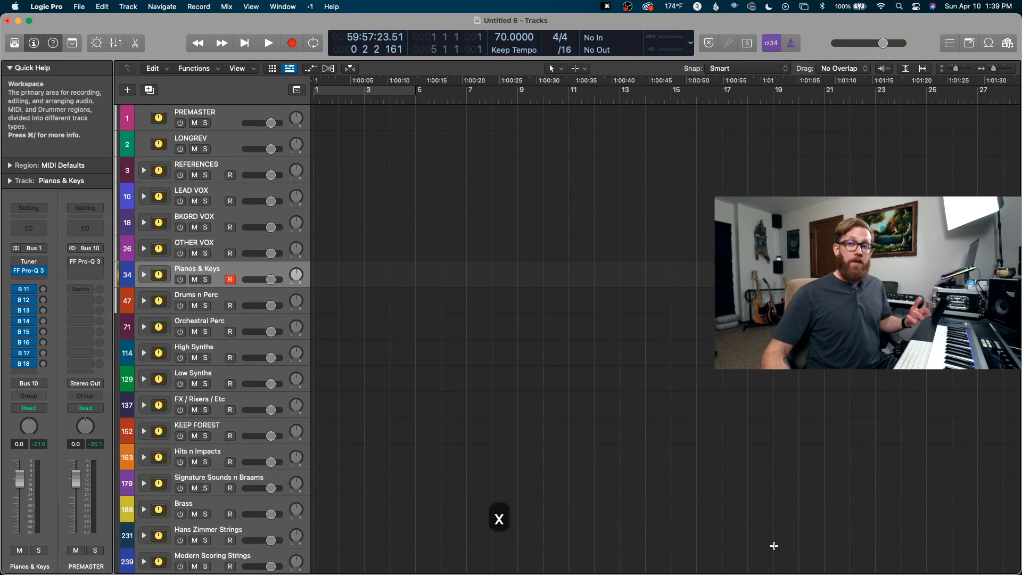
Expand the Pianos & Keys stack, adjust the Bus 12 and Bus 13 sends on Keyscape - Classical, and collapse the stack
click(144, 276)
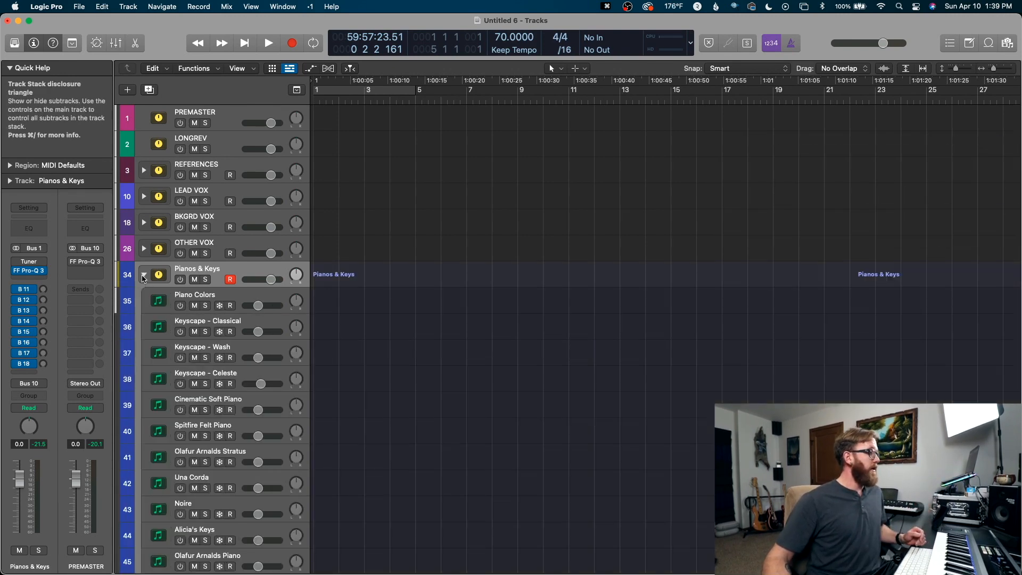
click(255, 322)
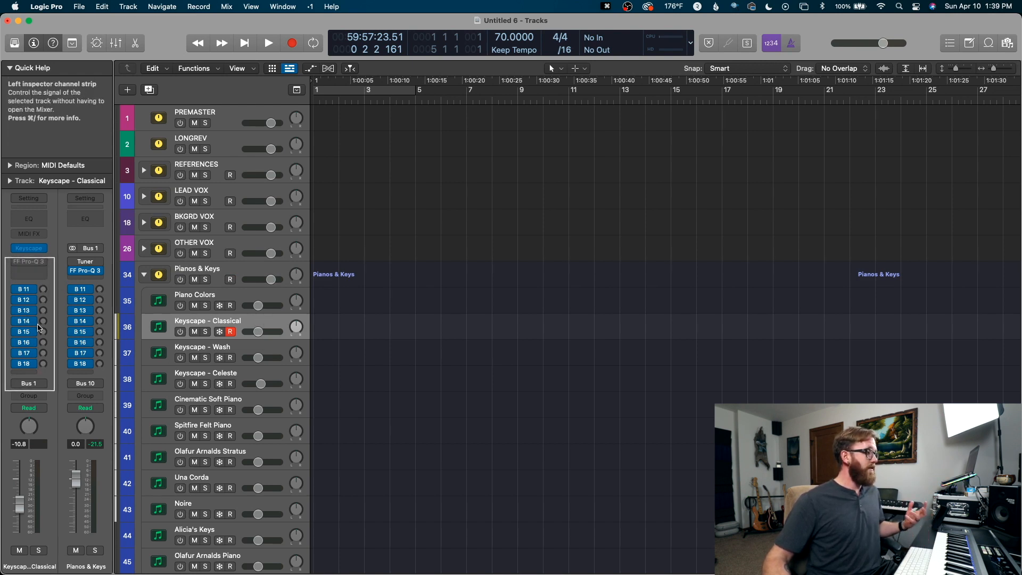
mouse_move(45, 293)
mouse_down()
mouse_move(29, 322)
mouse_move(43, 291)
mouse_move(44, 303)
mouse_up()
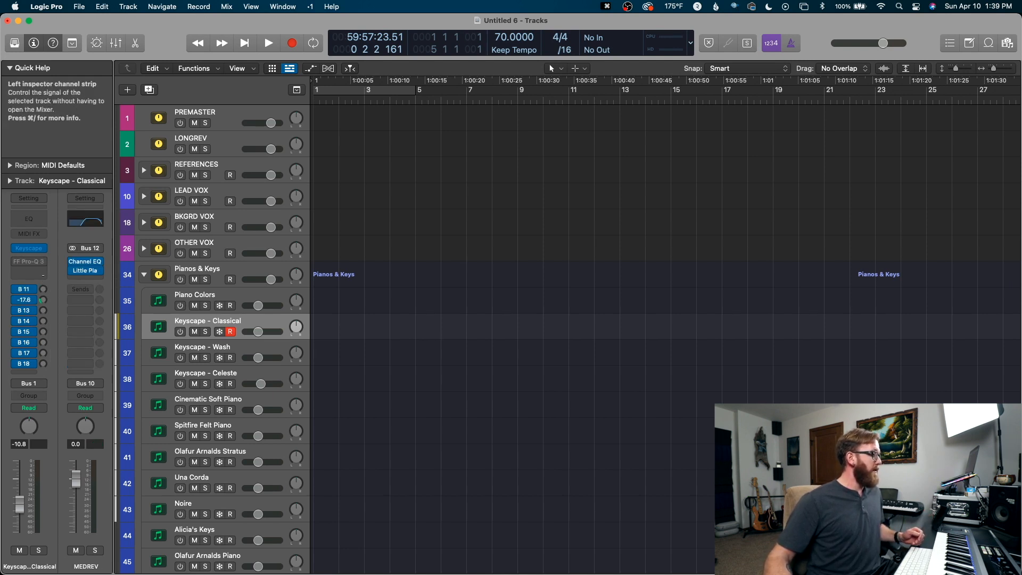
drag(43, 308, 43, 311)
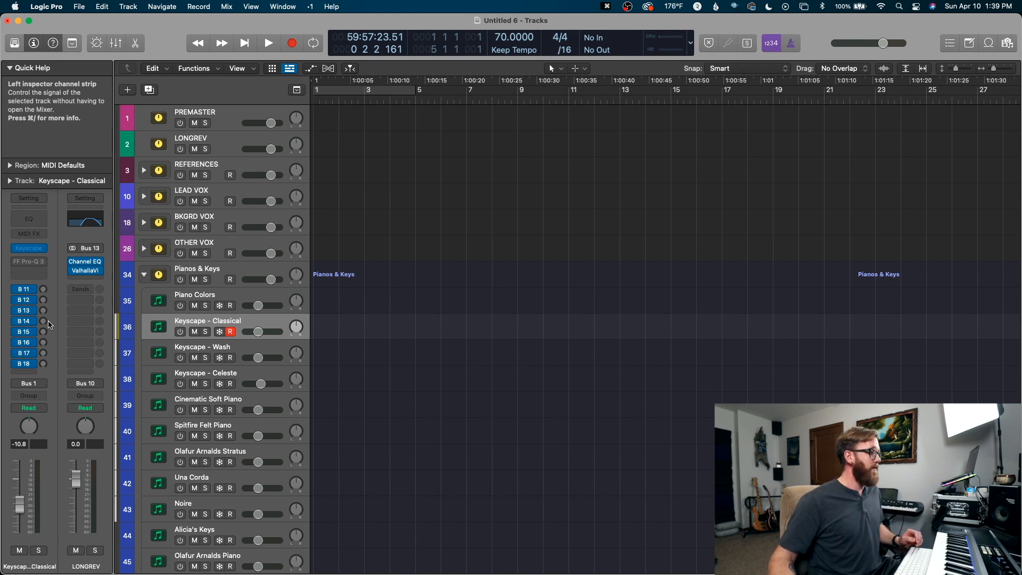
click(144, 274)
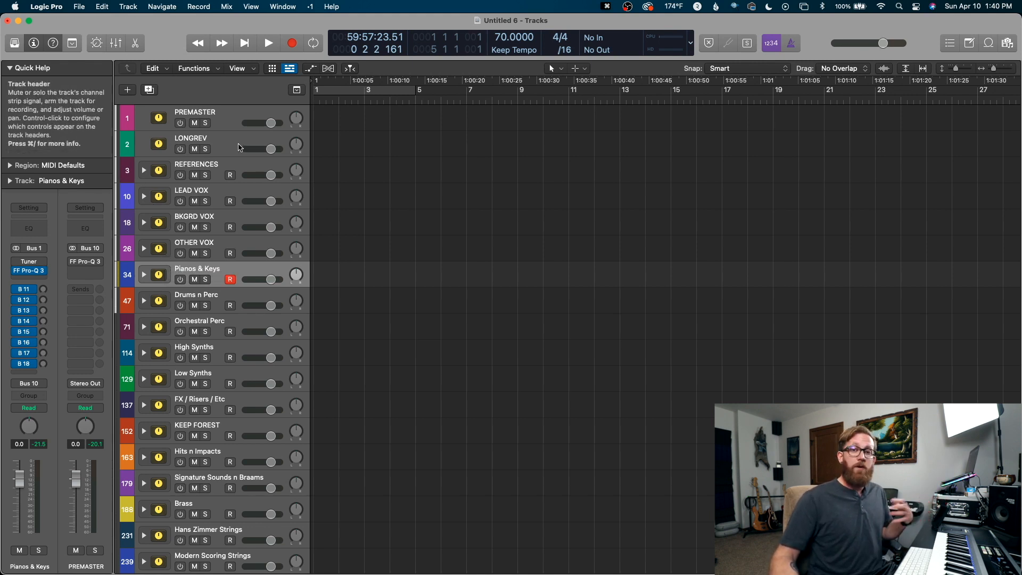
Select the LONGREV track and open the project settings
click(241, 144)
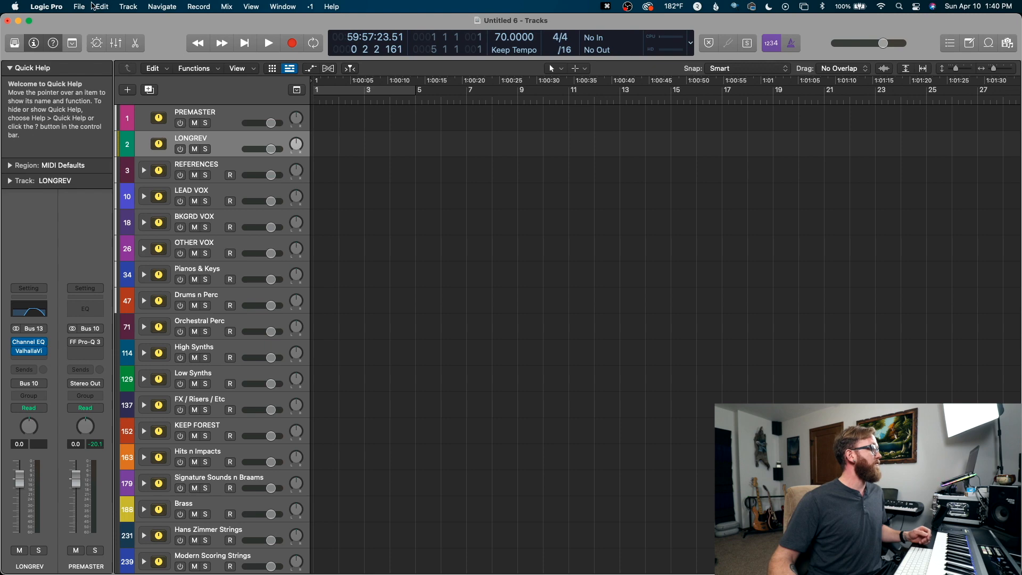
click(87, 4)
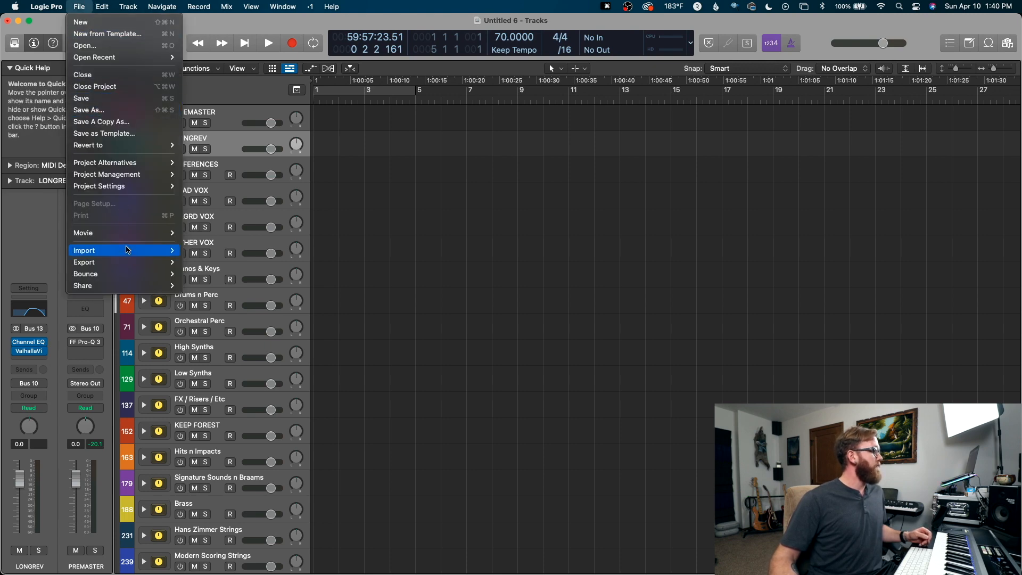
mouse_move(152, 190)
click(216, 256)
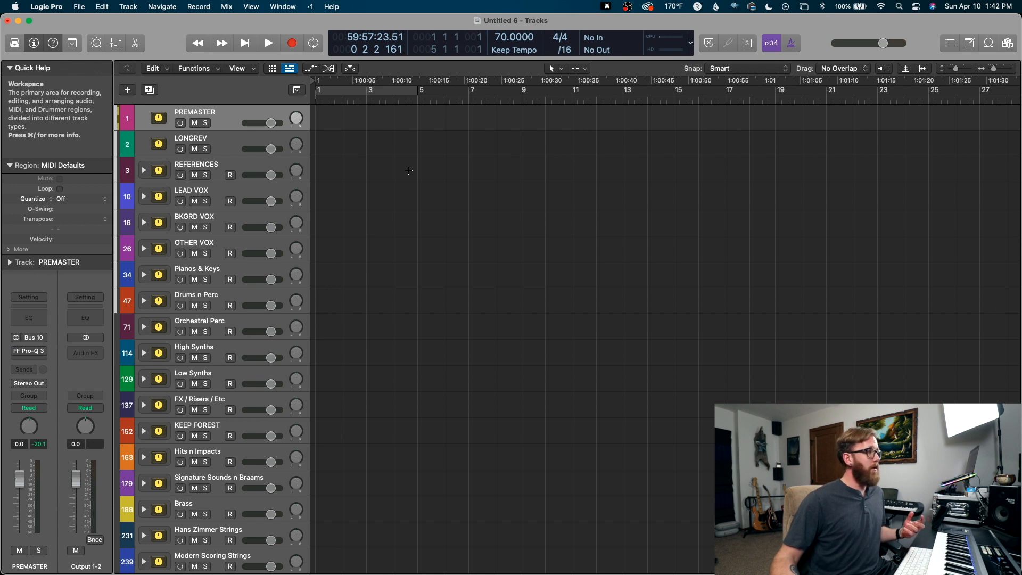
Select the PREMASTER track and check the output routing of the track stacks in the mixer
click(250, 119)
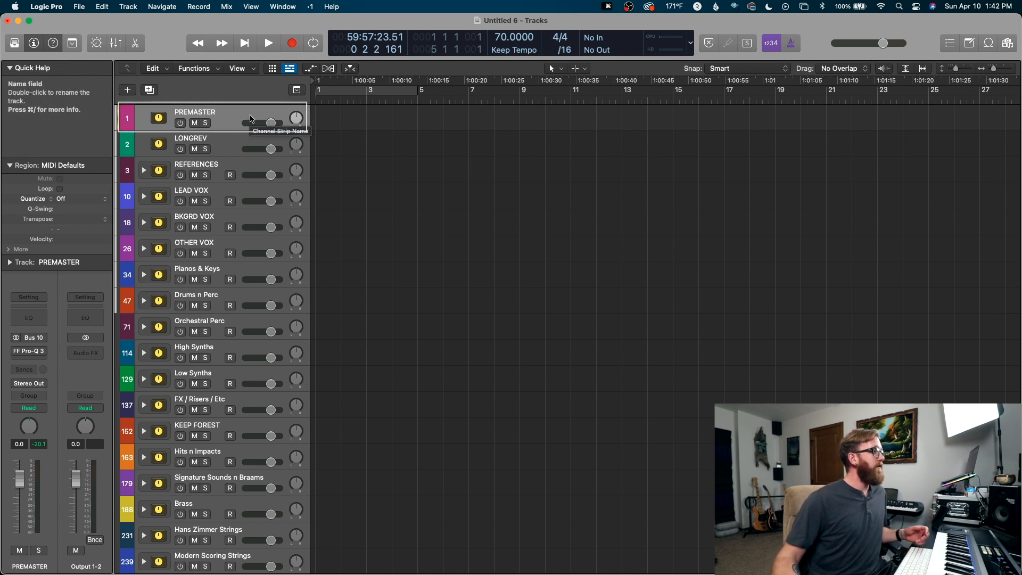
key(x)
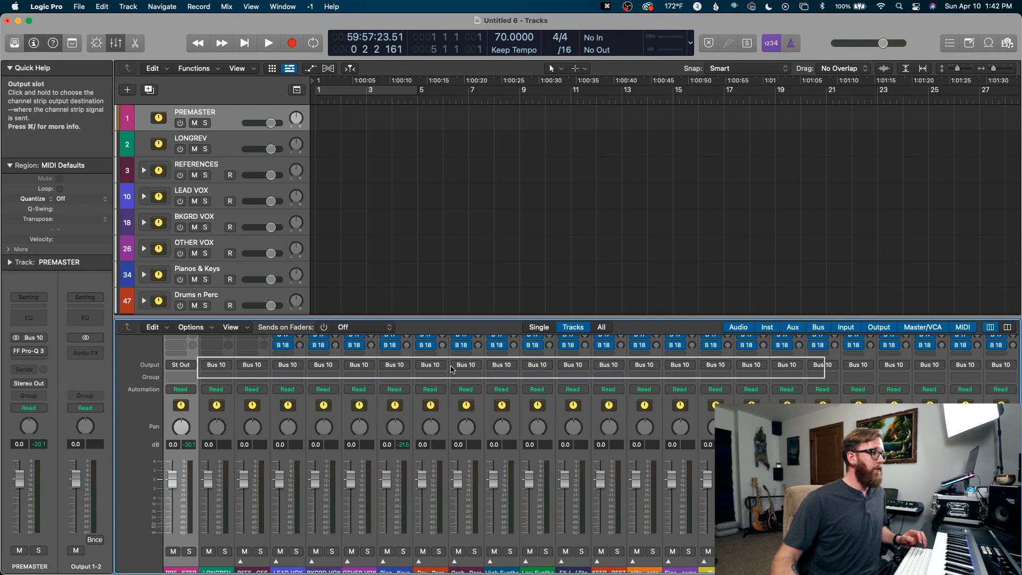
key(1)
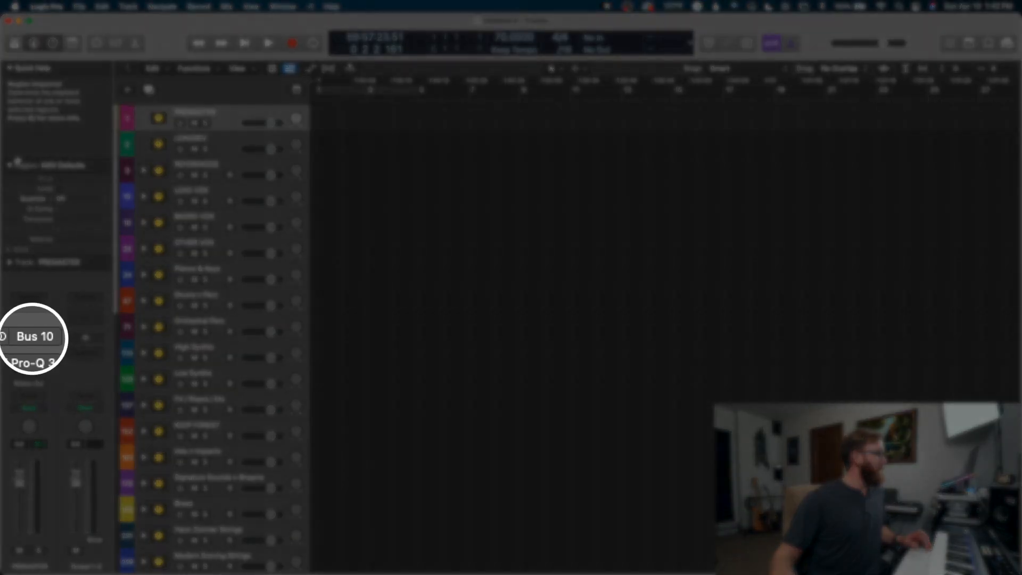
Collapse the Region inspector and lower the PREMASTER volume to about -4.1 dB
click(10, 166)
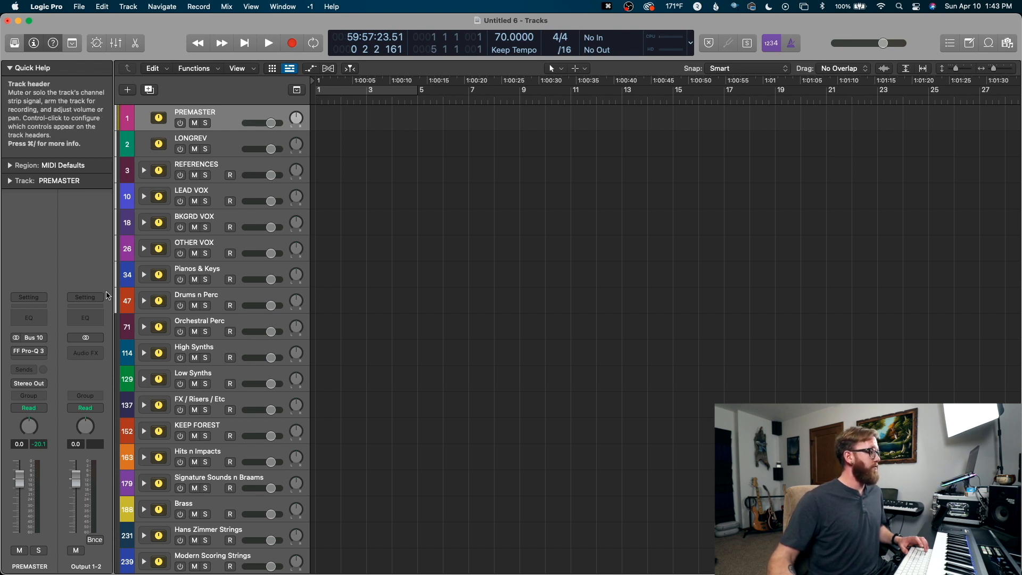
drag(27, 475, 23, 499)
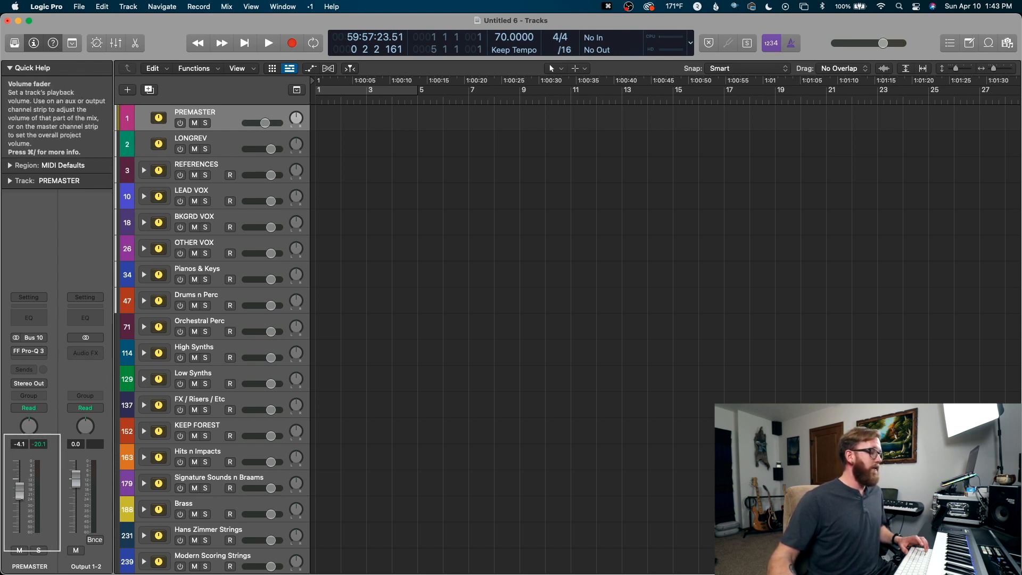
Reset the PREMASTER volume to 0.0 dB and briefly solo the LEAD VOX and Drums n Perc stacks one after the other
alt+click(22, 496)
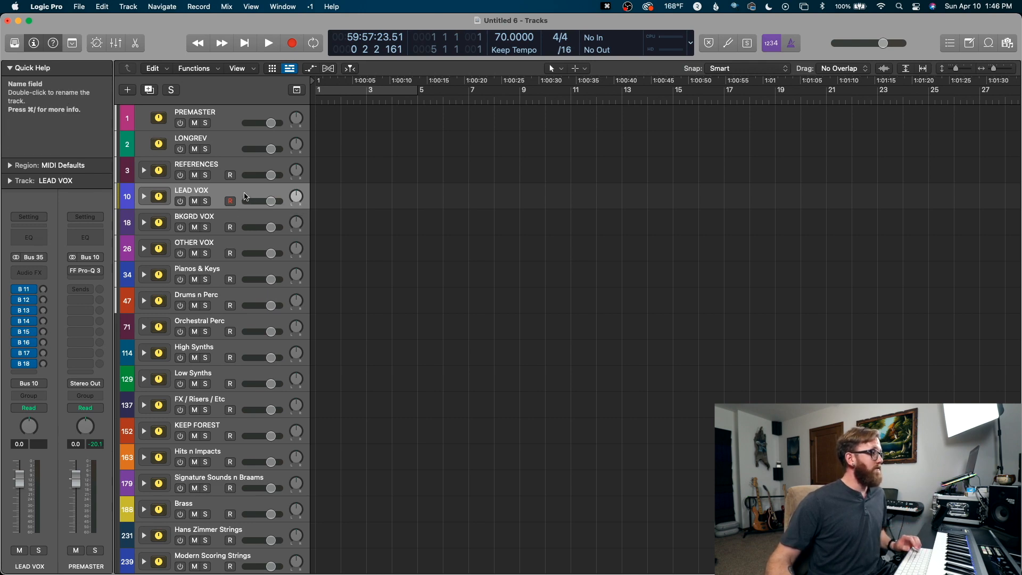
click(205, 201)
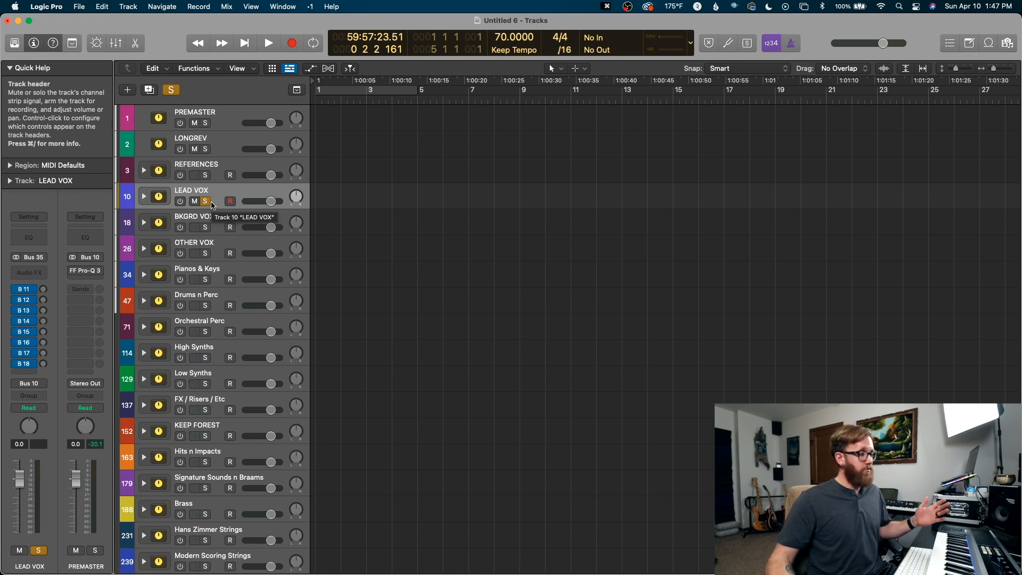
click(212, 202)
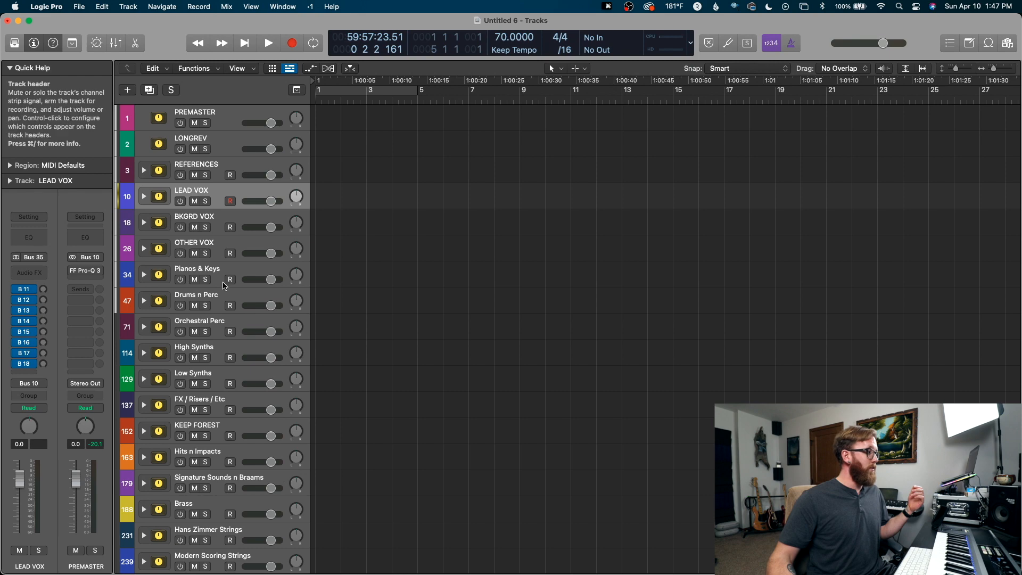
click(206, 306)
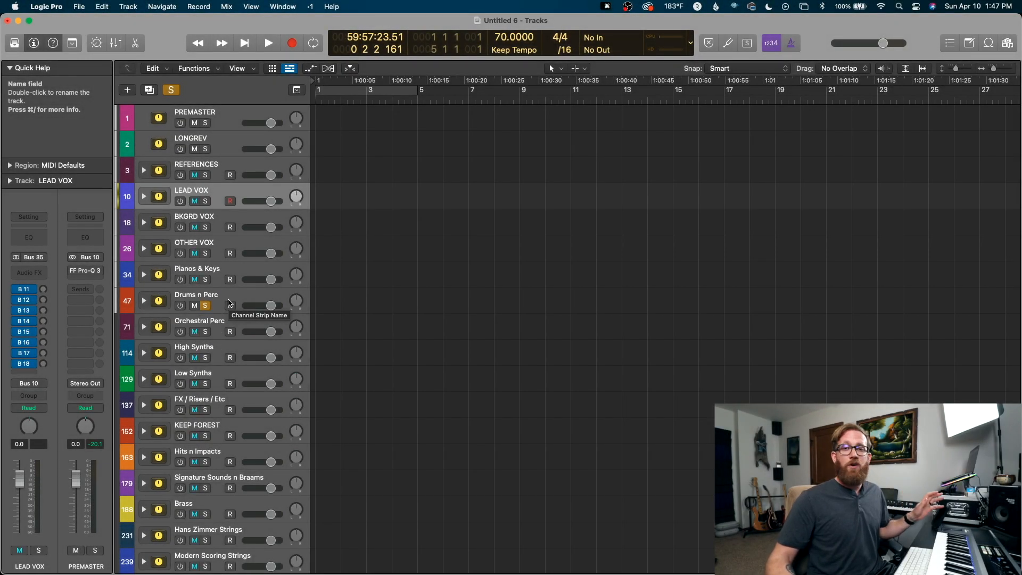
click(206, 305)
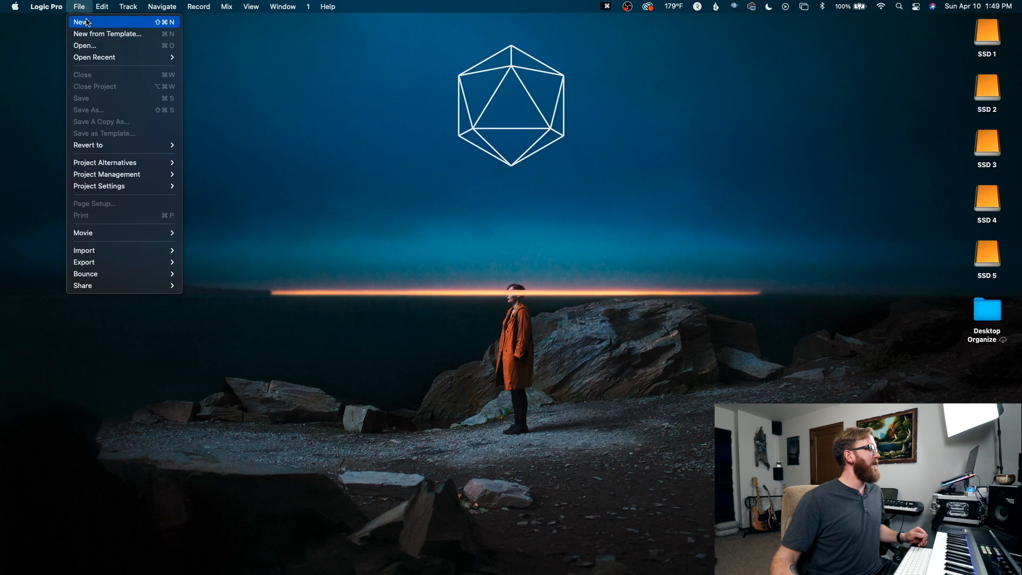
Create a new project containing one software instrument track with an Empty Channel Strip and output 1 + 2
click(84, 21)
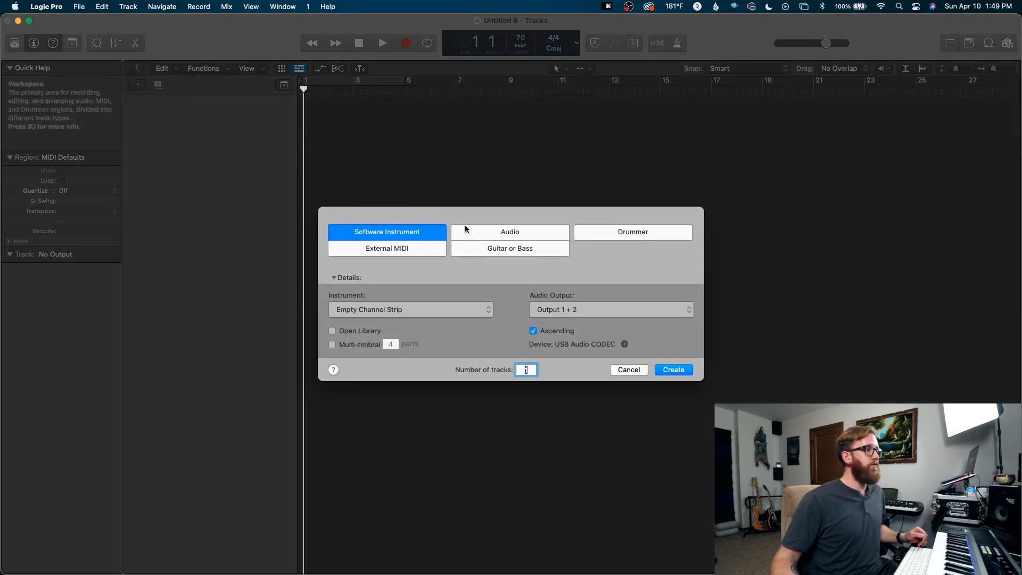
click(424, 311)
click(422, 309)
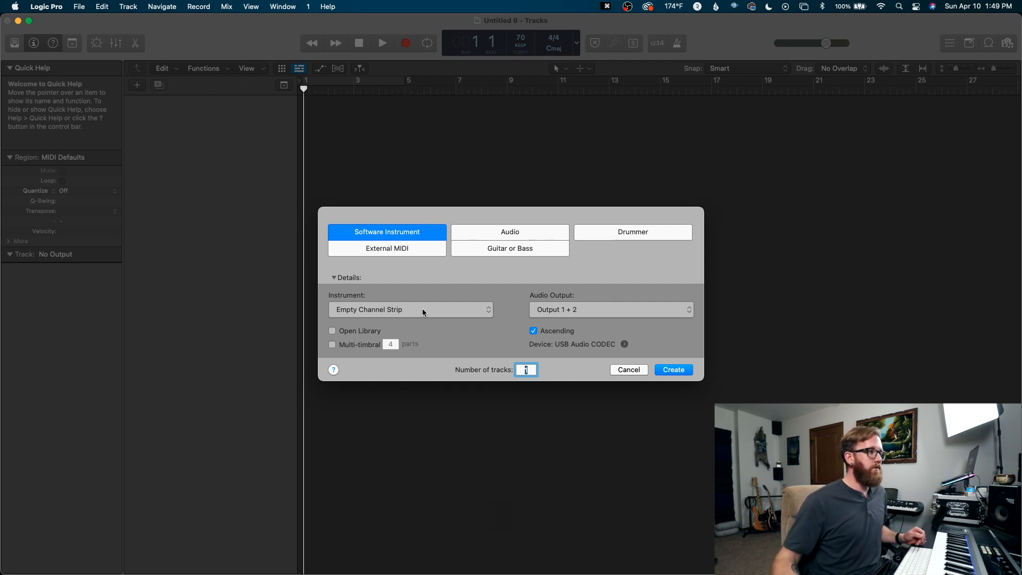
click(674, 371)
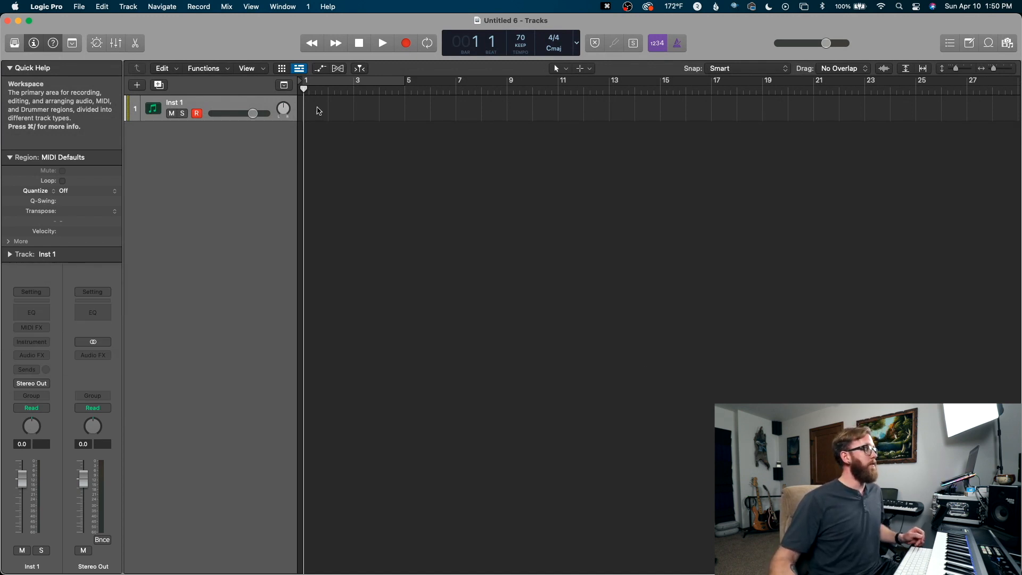
Open the preferences and review the advanced tools and the general project handling and editing options
click(55, 5)
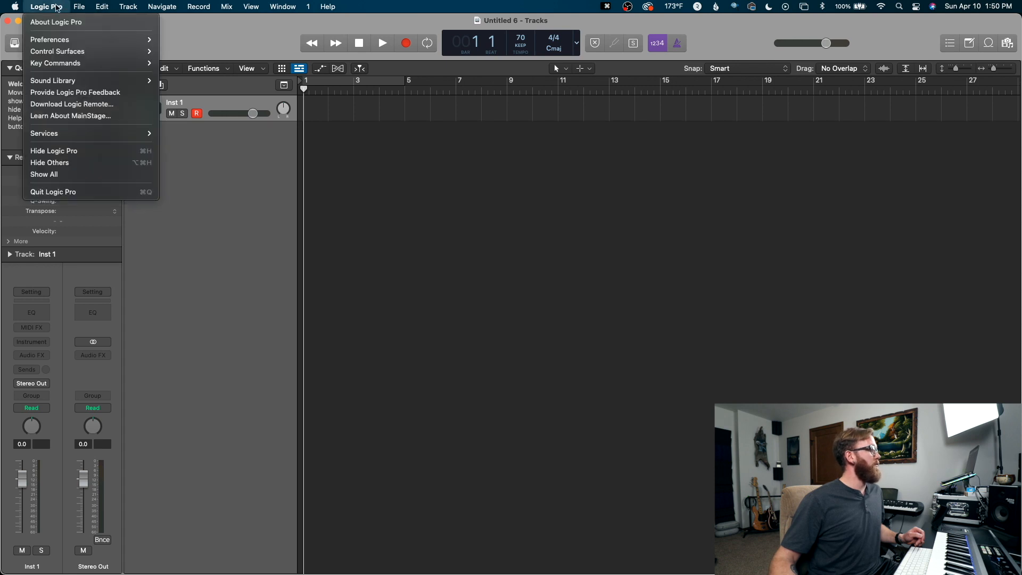
mouse_move(66, 42)
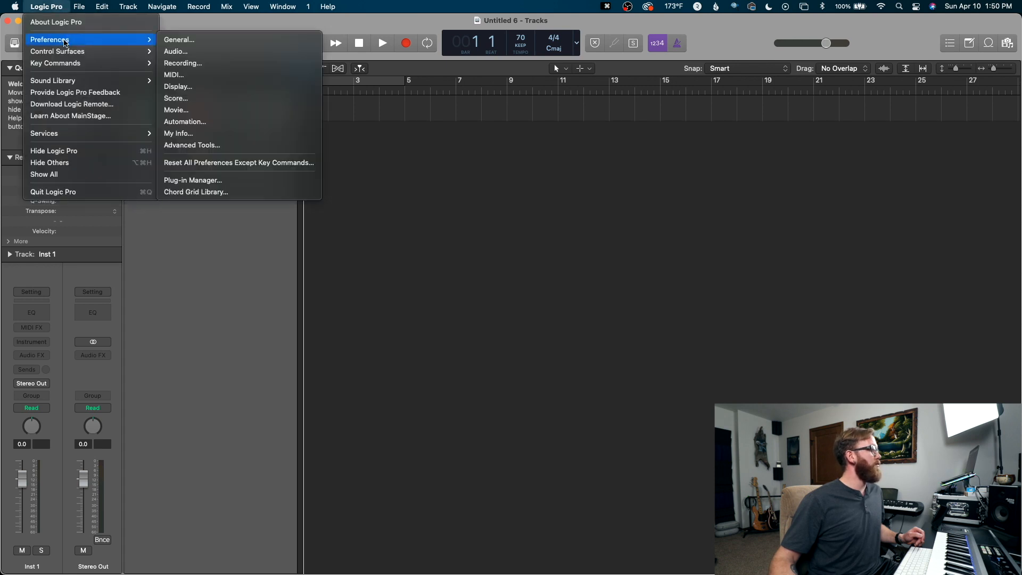
click(177, 40)
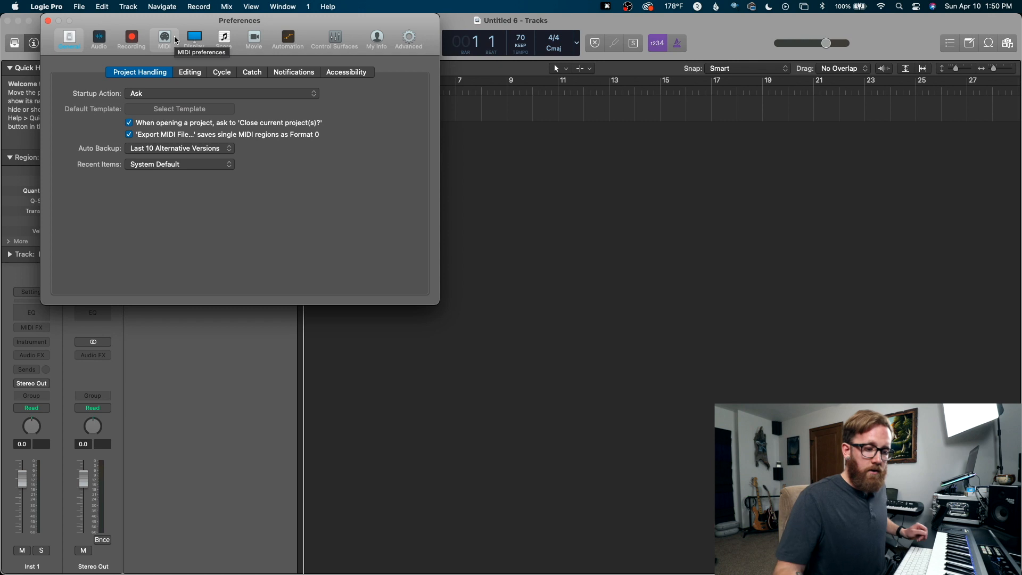
click(415, 38)
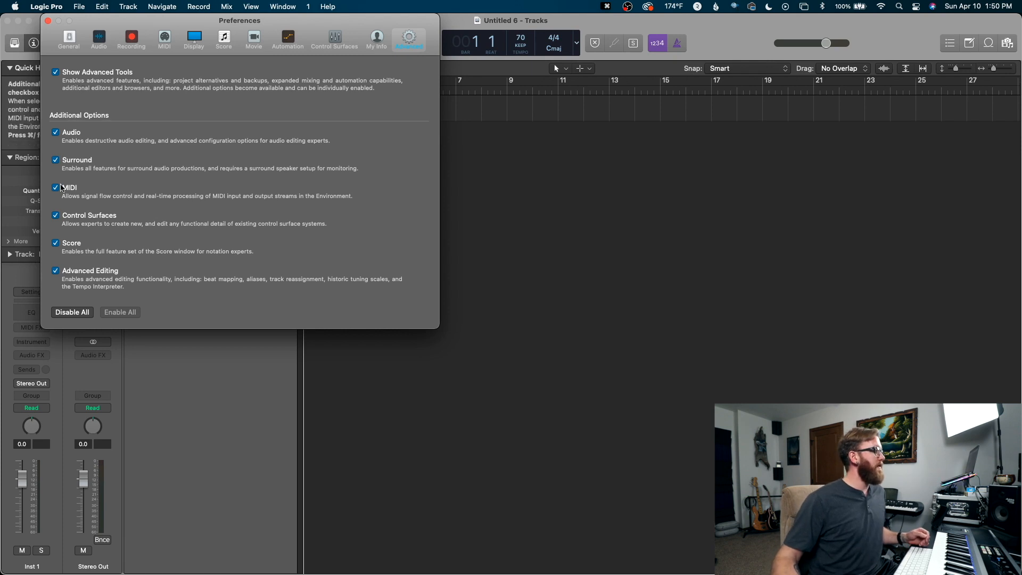
click(70, 40)
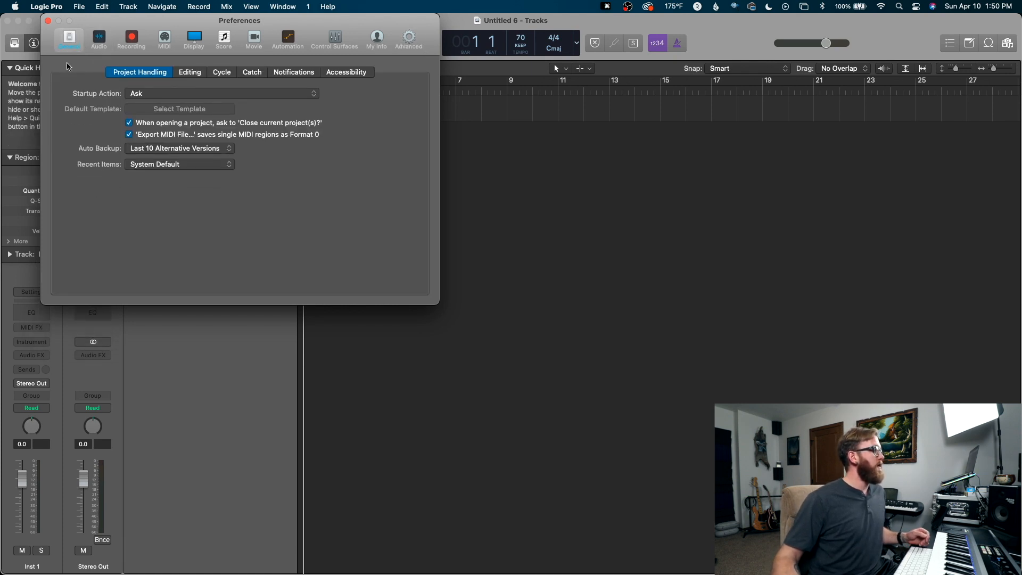
click(191, 74)
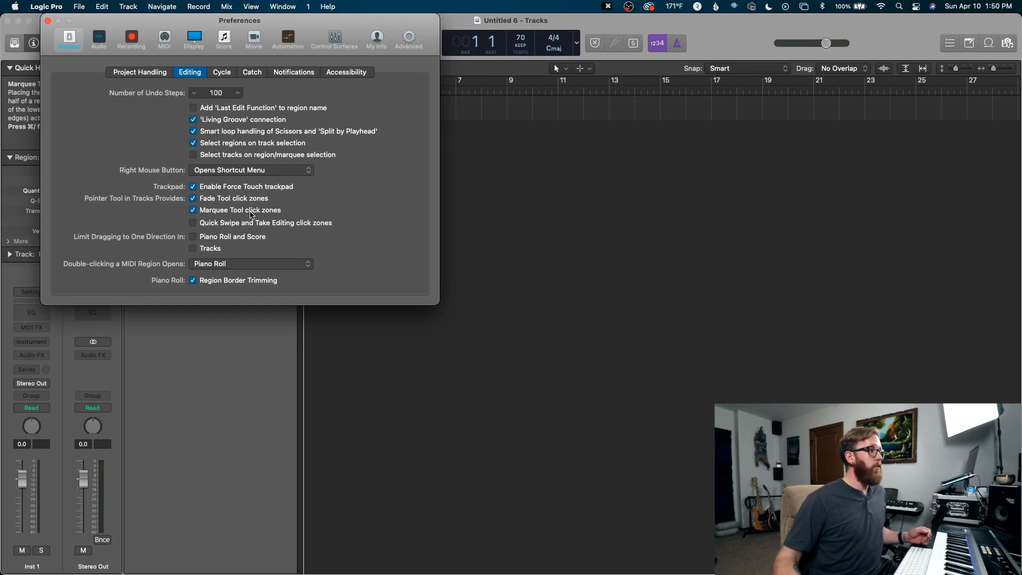
Increase the track height in the Tracks area and close the preferences window from the Project Handling settings
key(super+Down)
key(super+Down)
key(super+Down)
key(super+Down)
key(super+Down)
key(super+Down)
key(super+Down)
key(super+Down)
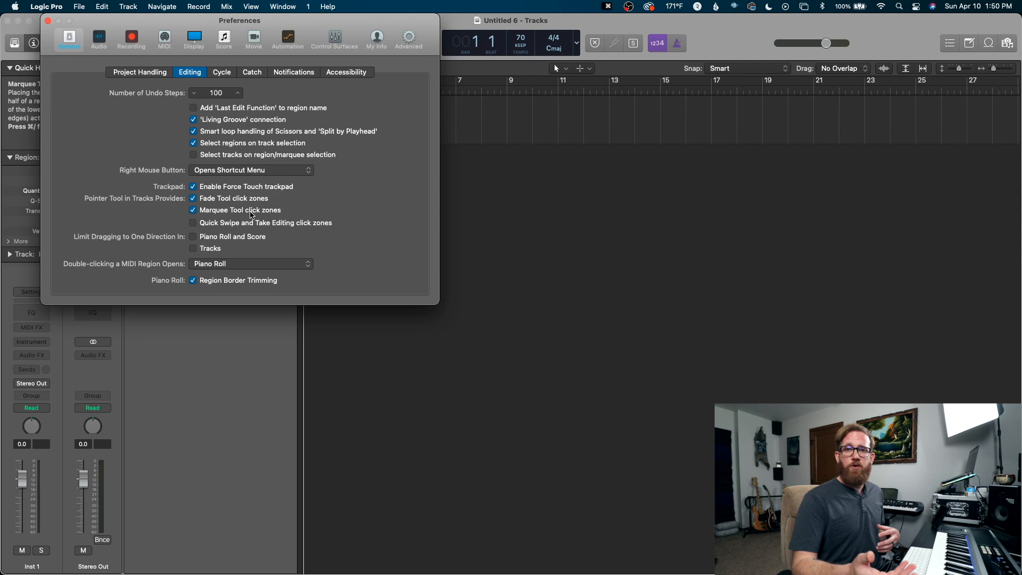
click(539, 134)
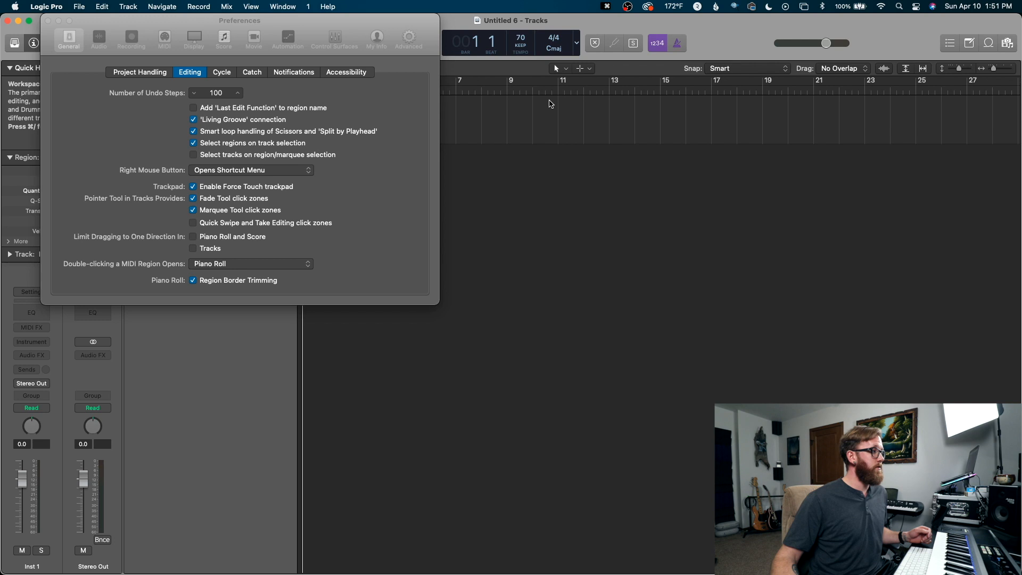
click(132, 72)
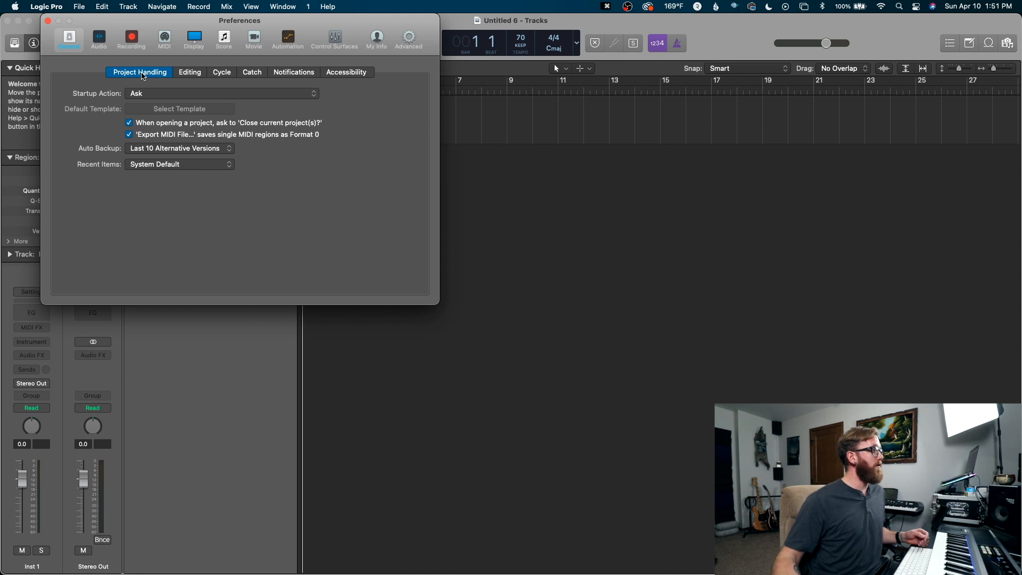
key(super+w)
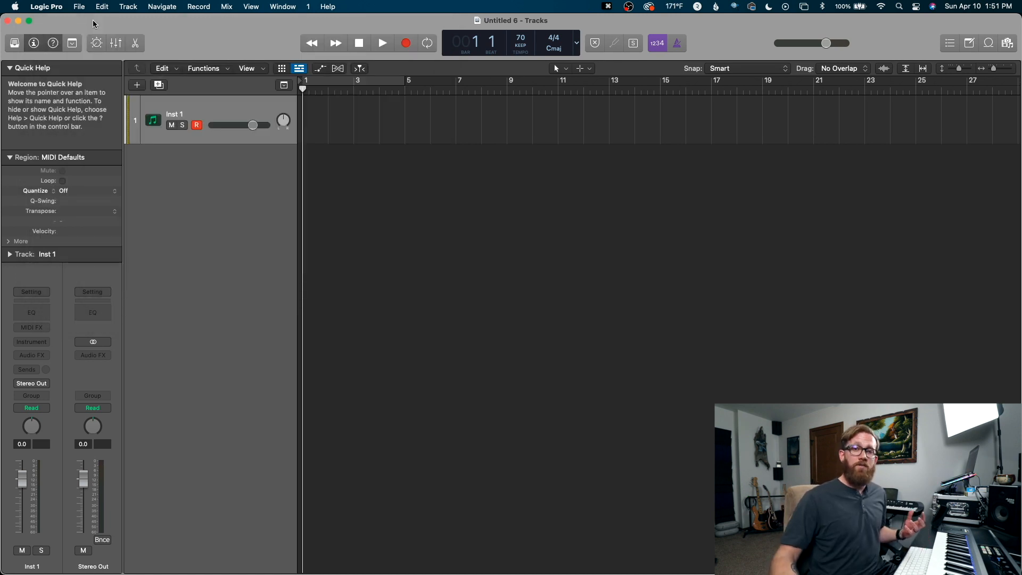
Set the sample rate to 48 kHz in the audio project settings and close the settings
click(80, 7)
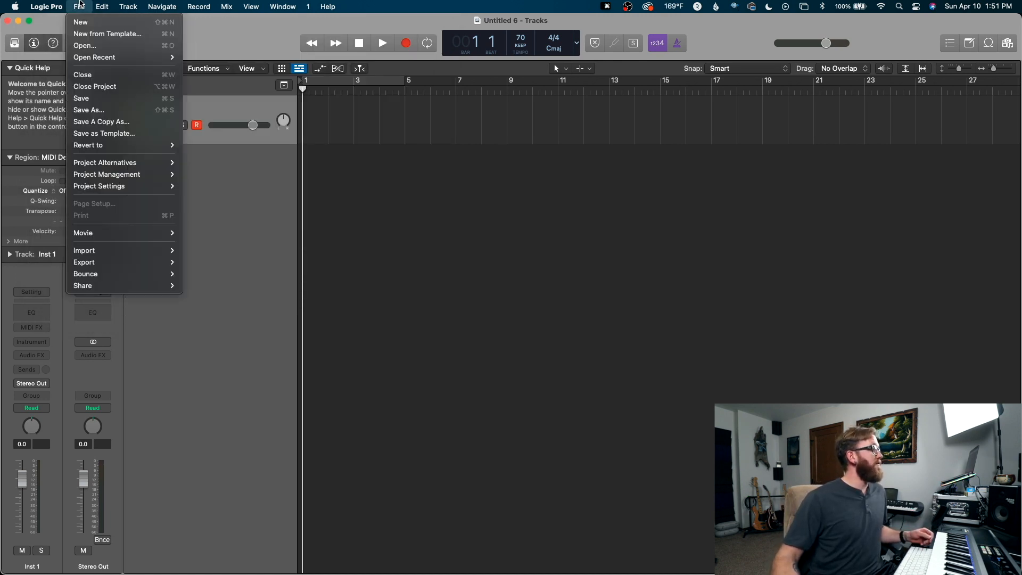
mouse_move(170, 186)
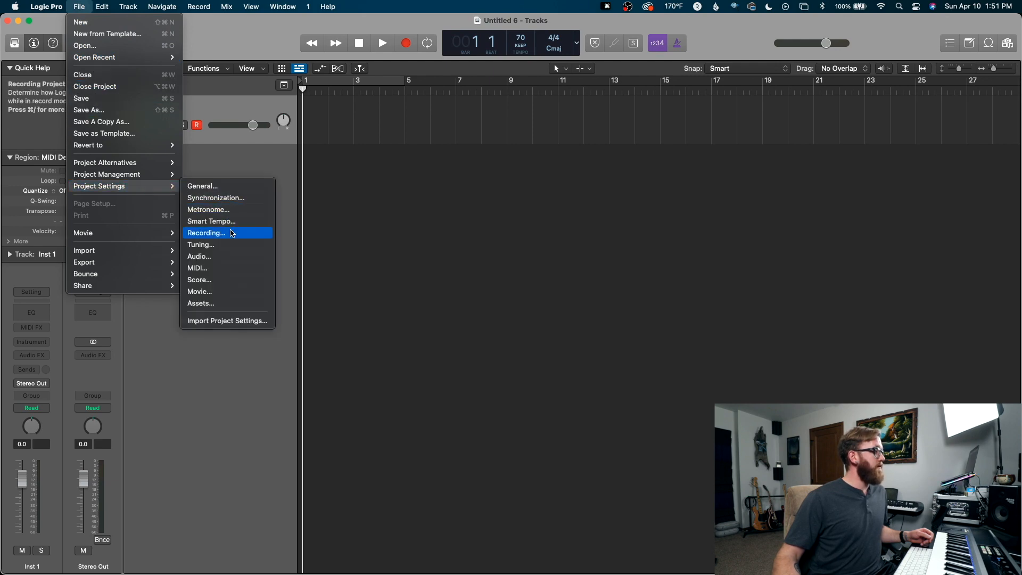
click(230, 256)
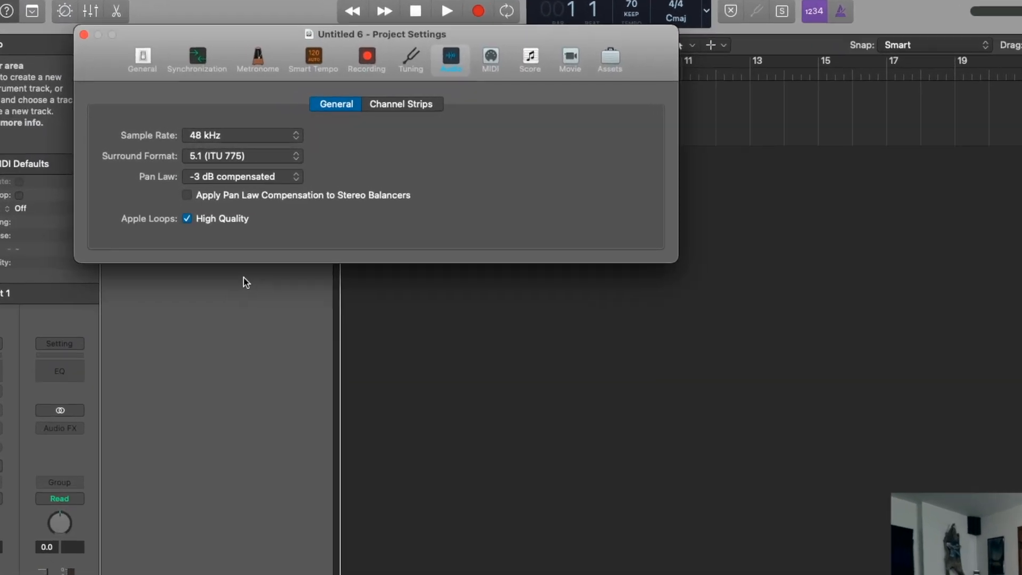
click(258, 139)
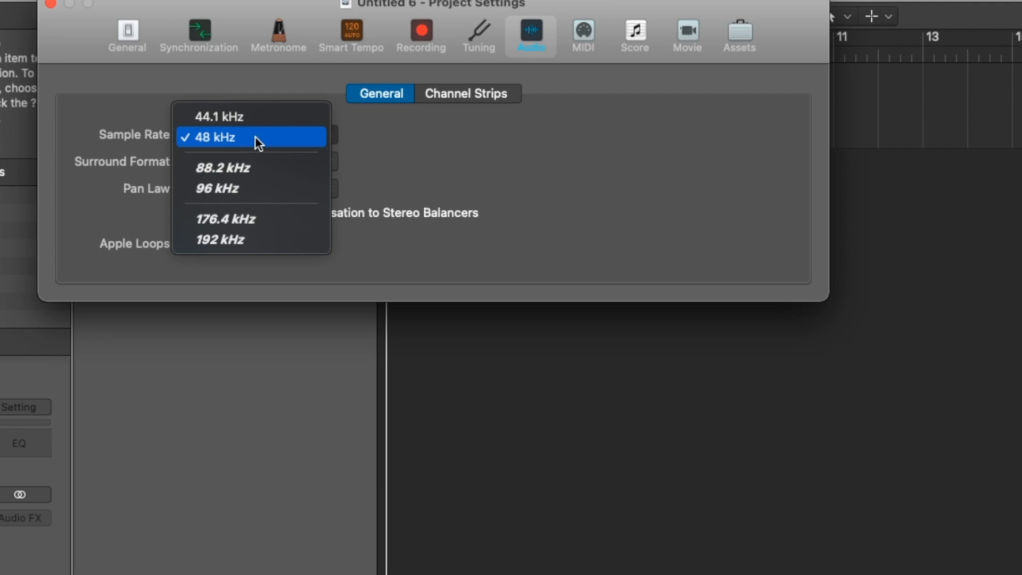
click(254, 136)
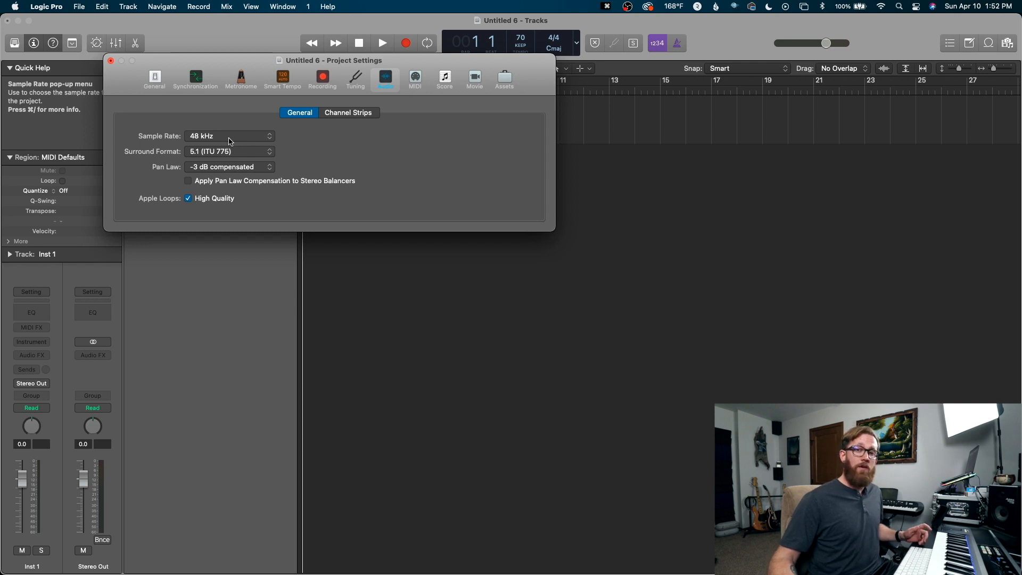
click(111, 60)
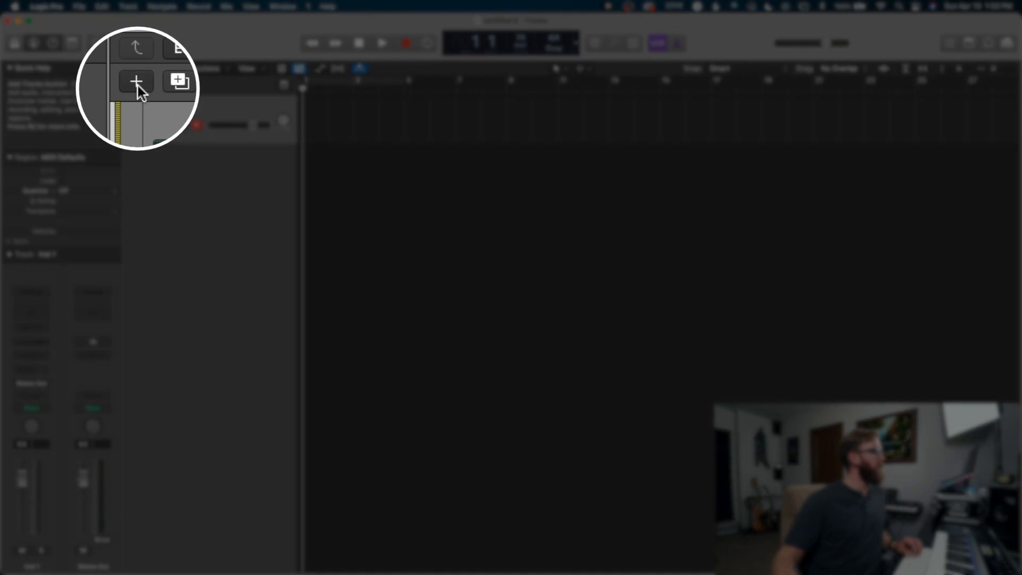
Add one audio track with no input and group it with the instrument track in a Summing Stack
click(137, 85)
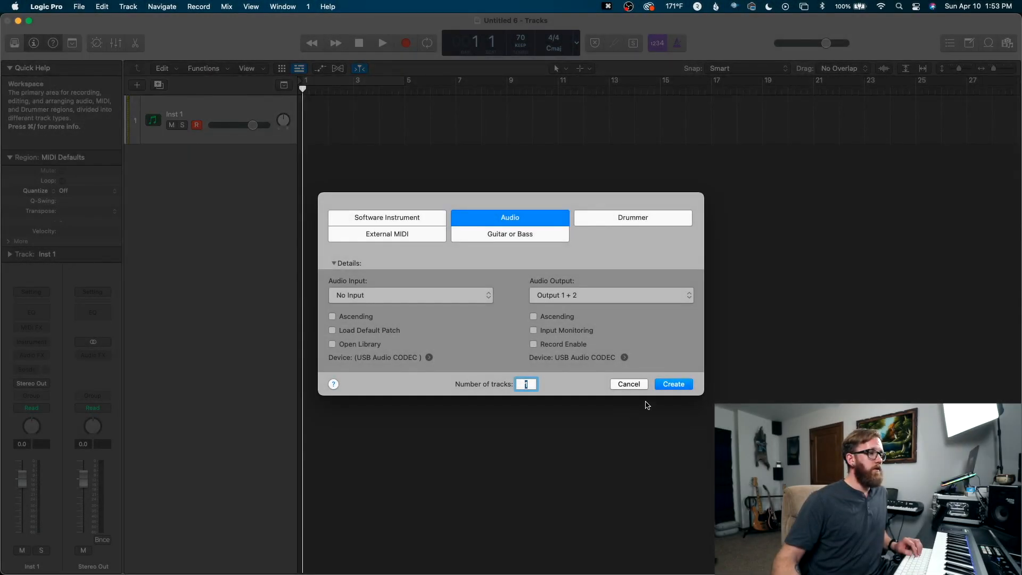
click(674, 384)
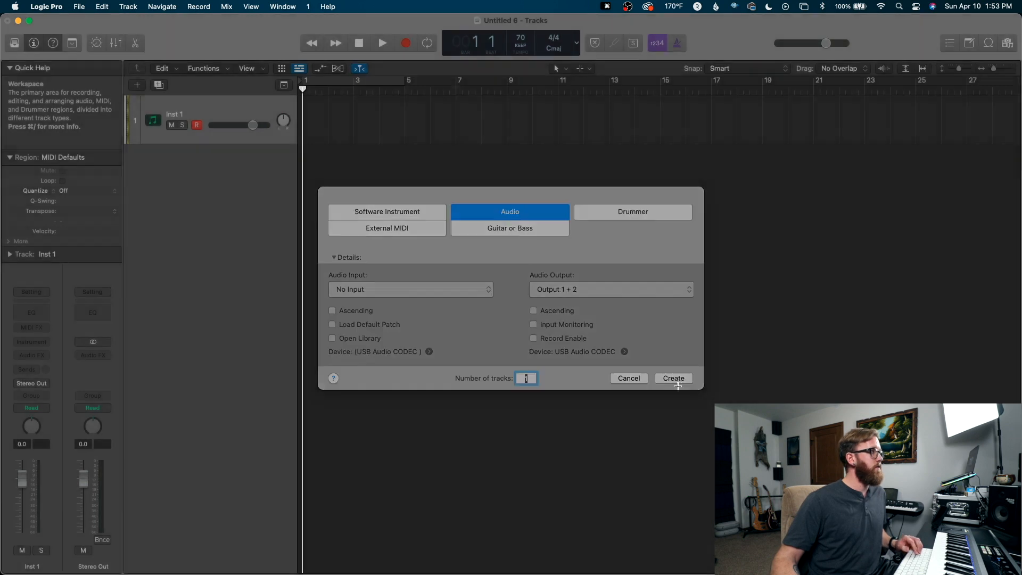
shift+click(212, 110)
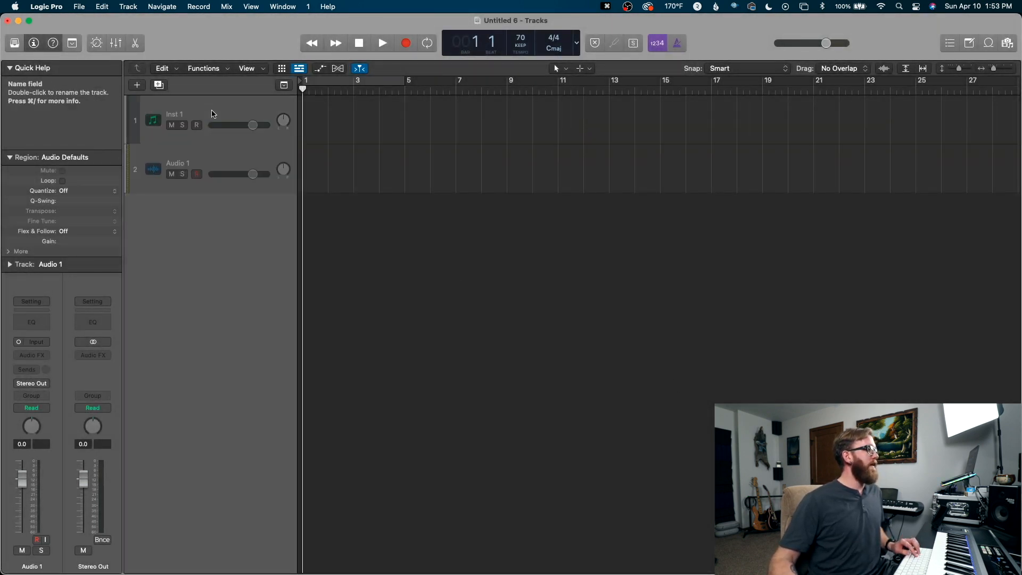
right_click(239, 162)
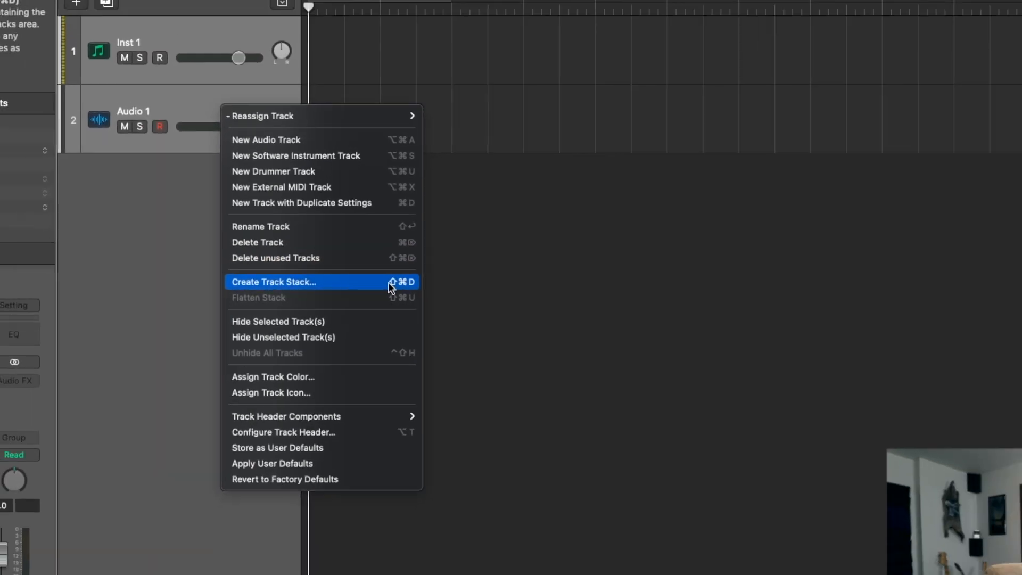
click(138, 213)
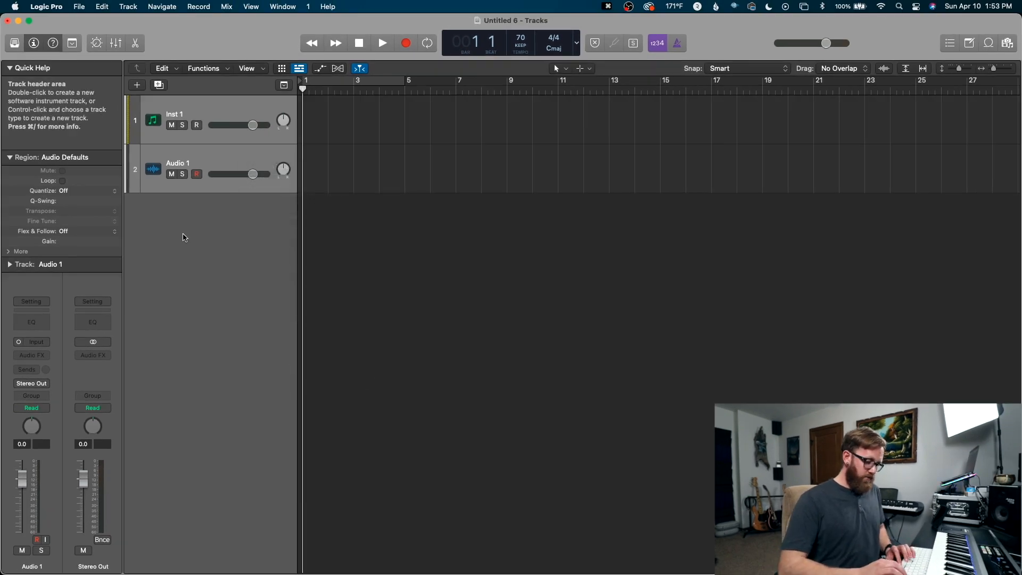
key(super+shift+d)
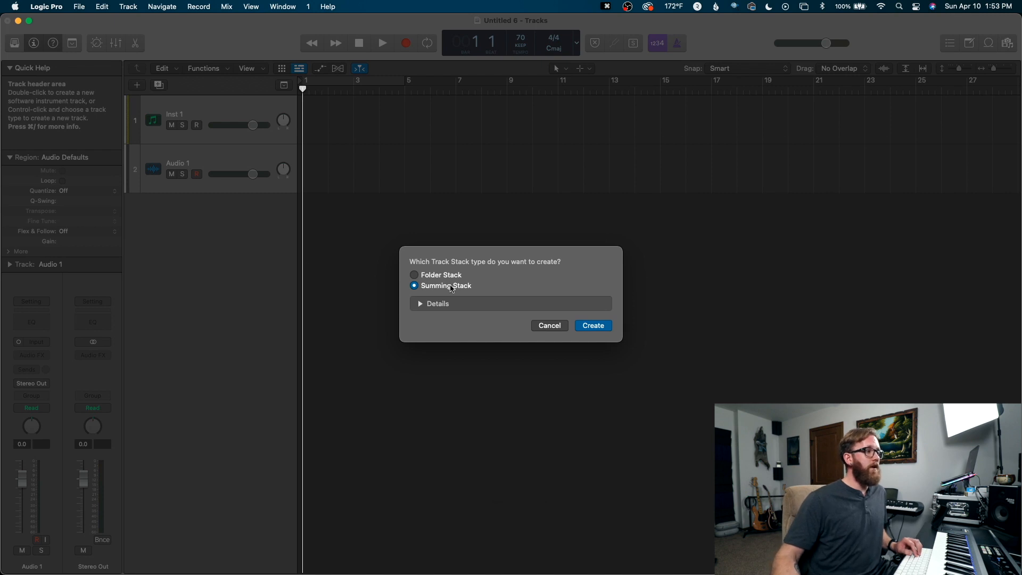
click(596, 325)
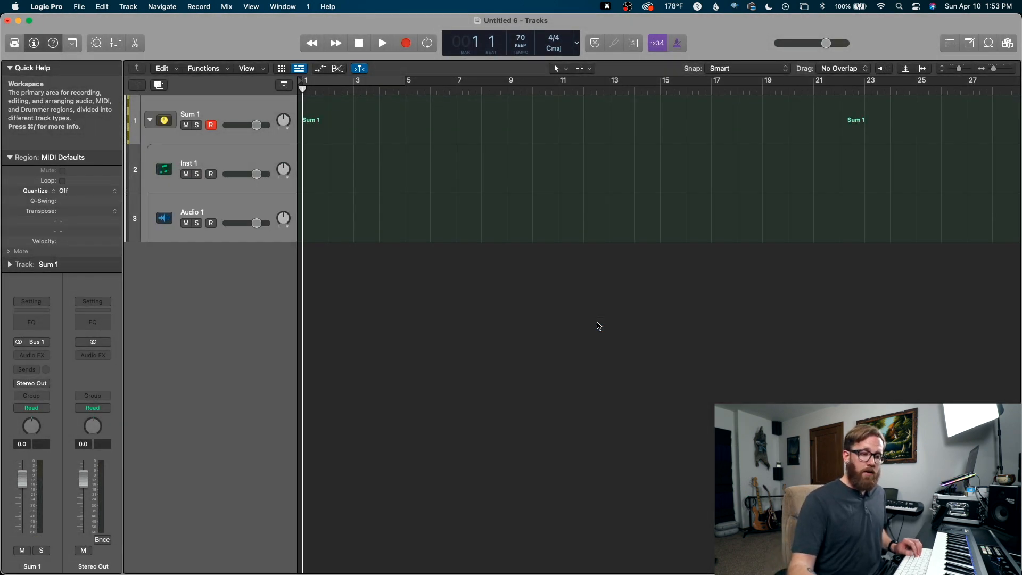
Configure the track headers to show the On/Off buttons and color bars
right_click(268, 202)
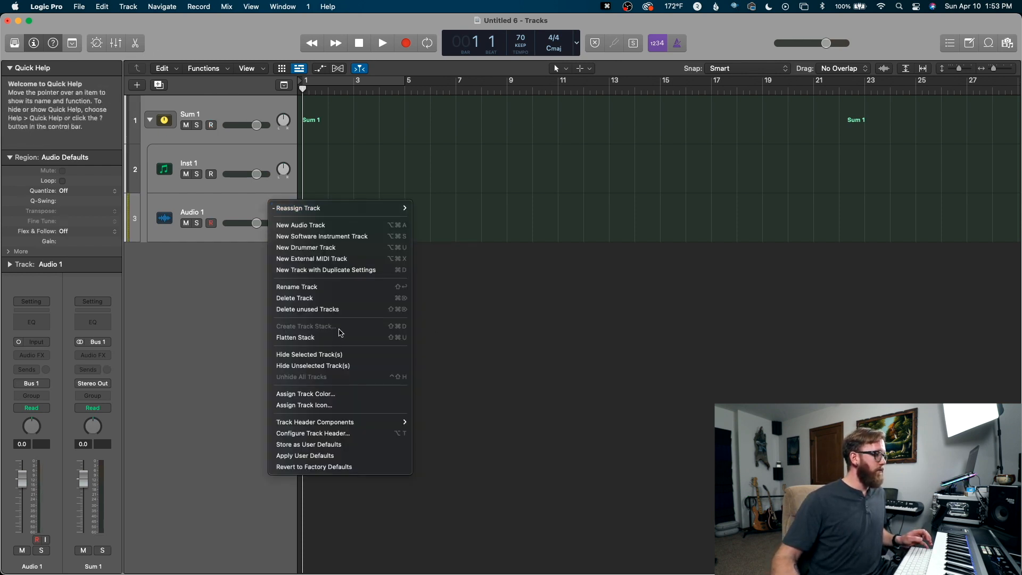
click(267, 155)
right_click(267, 155)
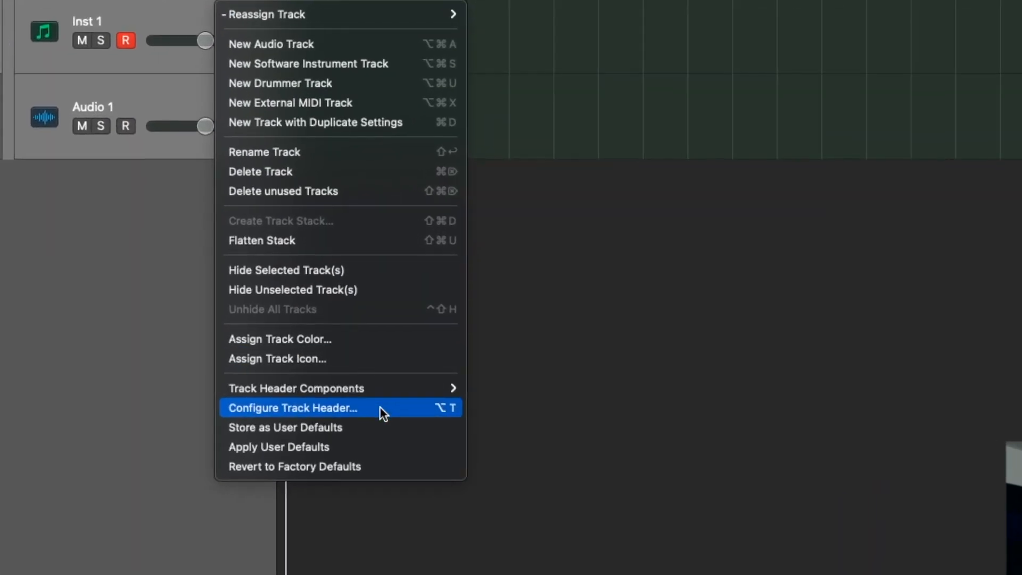
click(380, 409)
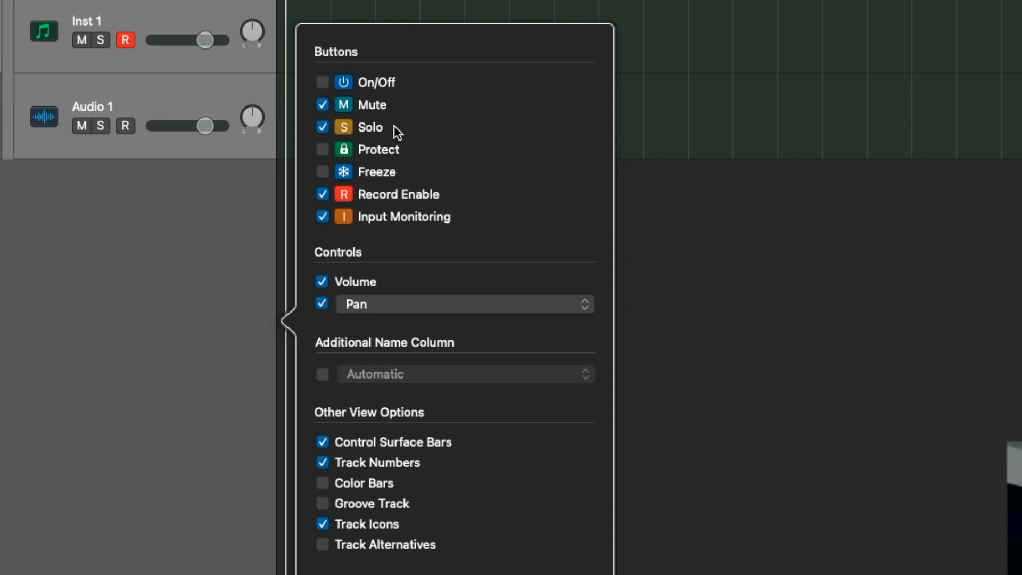
click(328, 84)
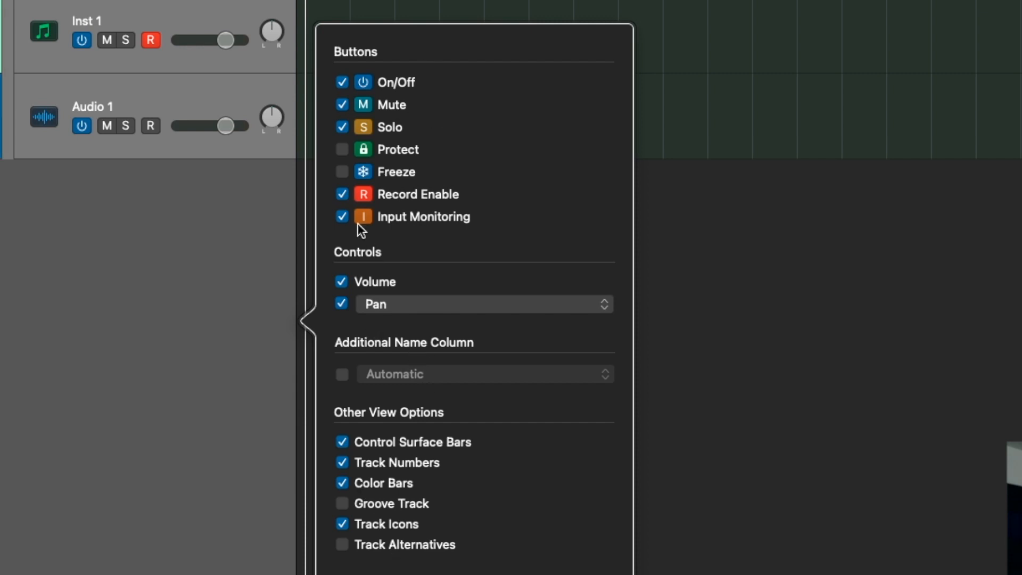
Add the Freeze button to the track headers and close the track header configuration
click(342, 172)
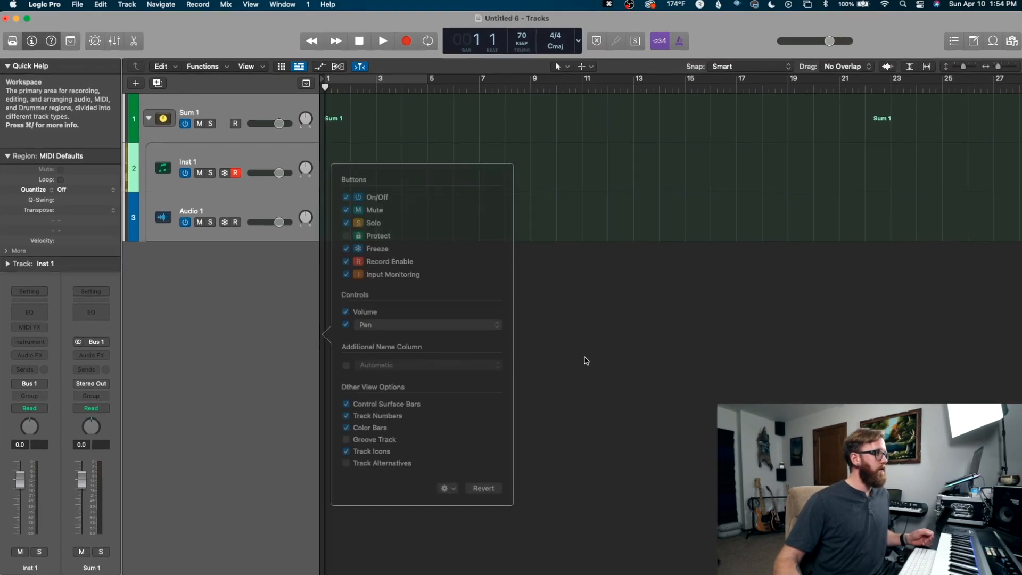
click(257, 52)
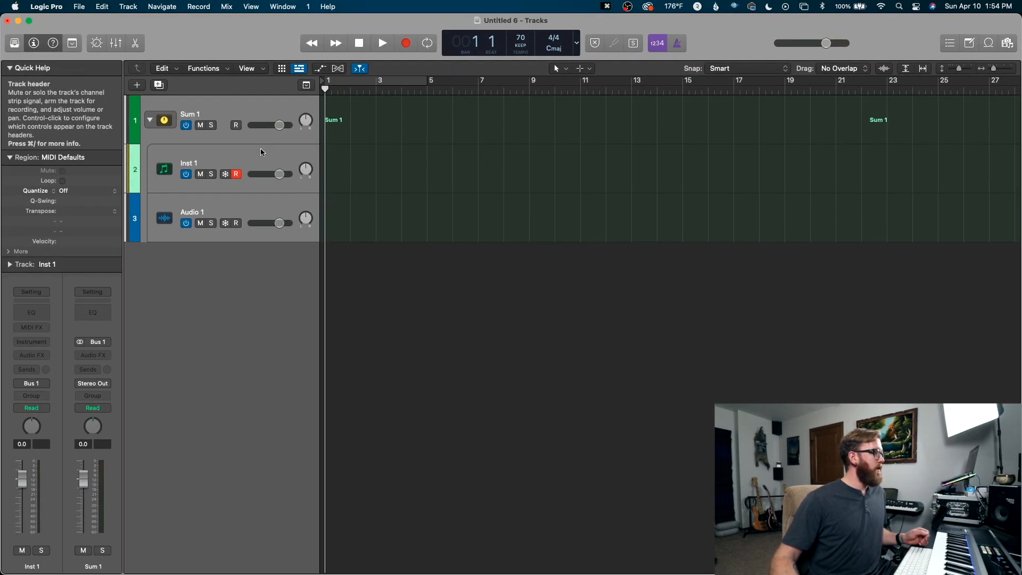
Color the Sum 1 stack and its Inst 1 and Audio 1 subtracks dark purple
click(265, 204)
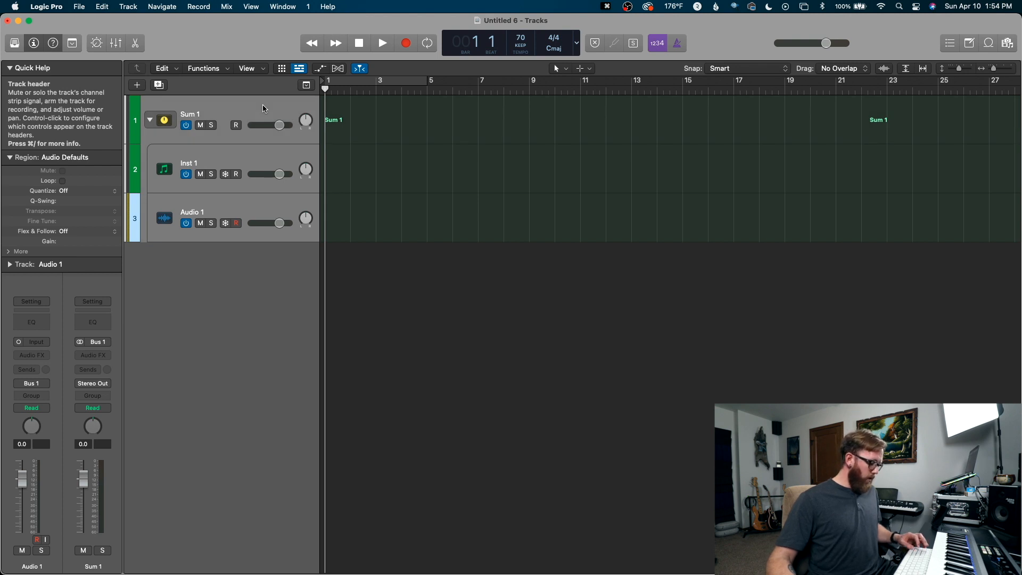
key(alt+c)
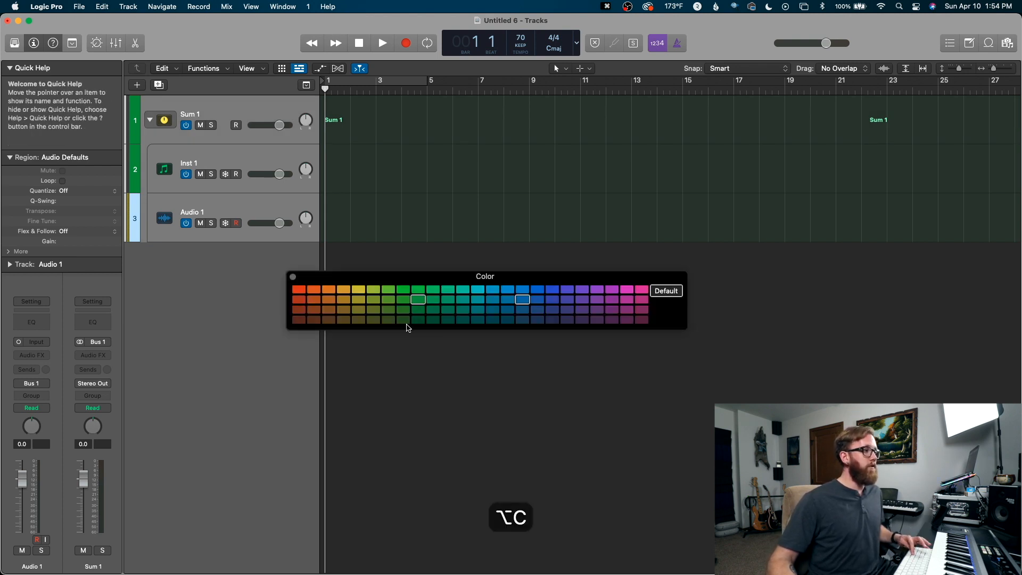
click(597, 319)
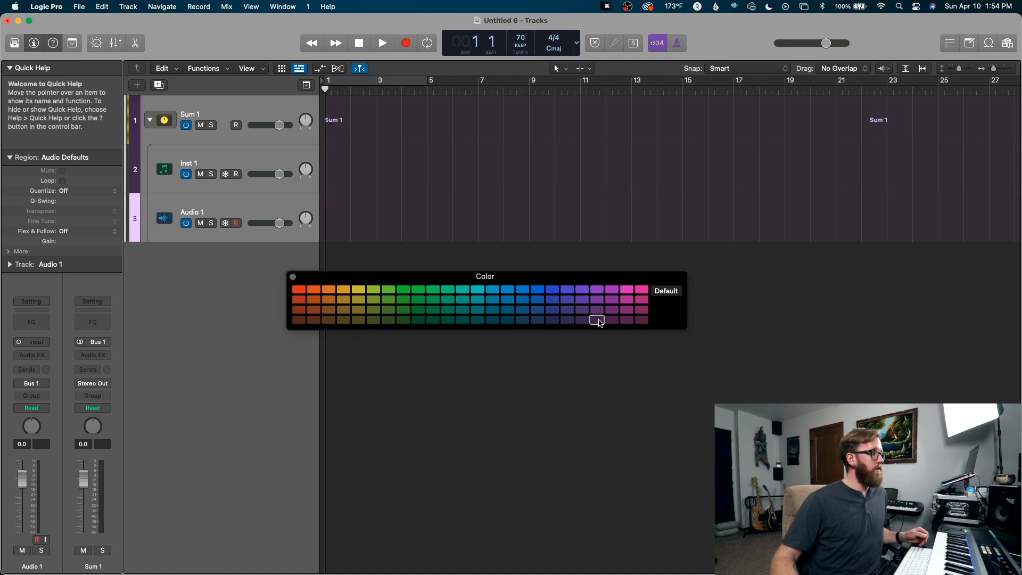
click(293, 277)
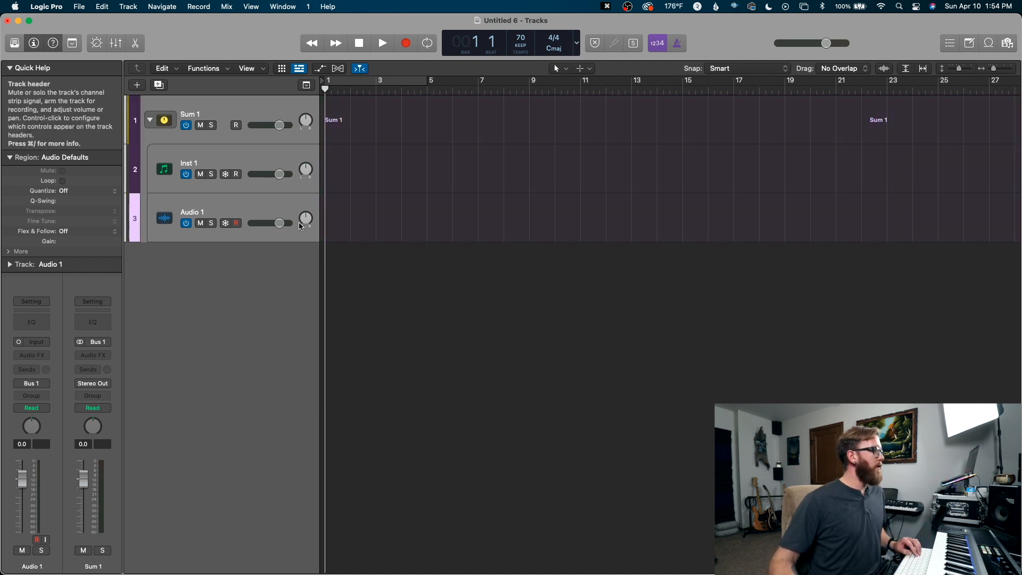
Rename the Sum 1 stack as EMPTY GROUP
click(259, 116)
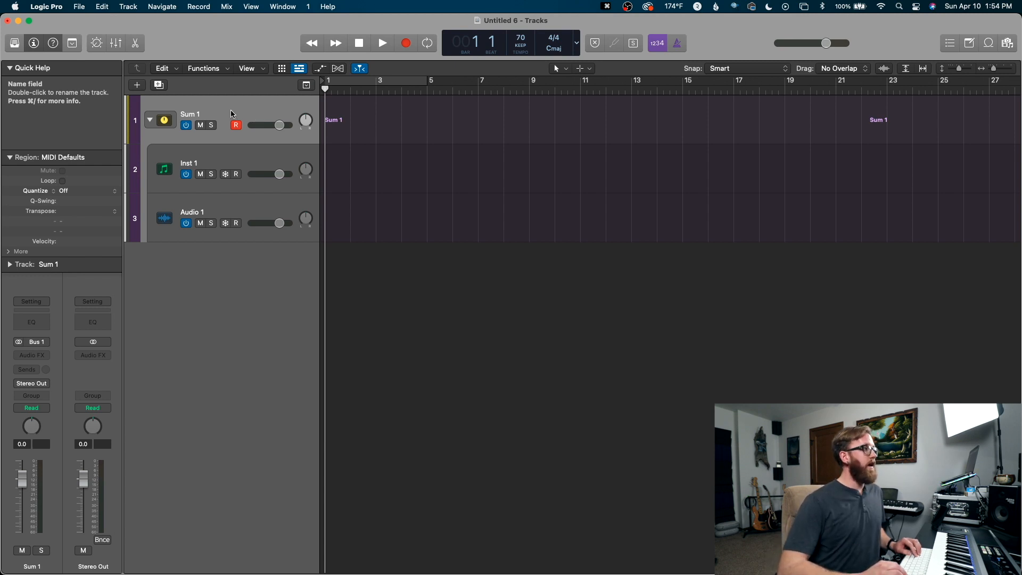
double_click(233, 114)
text(EMPTY)
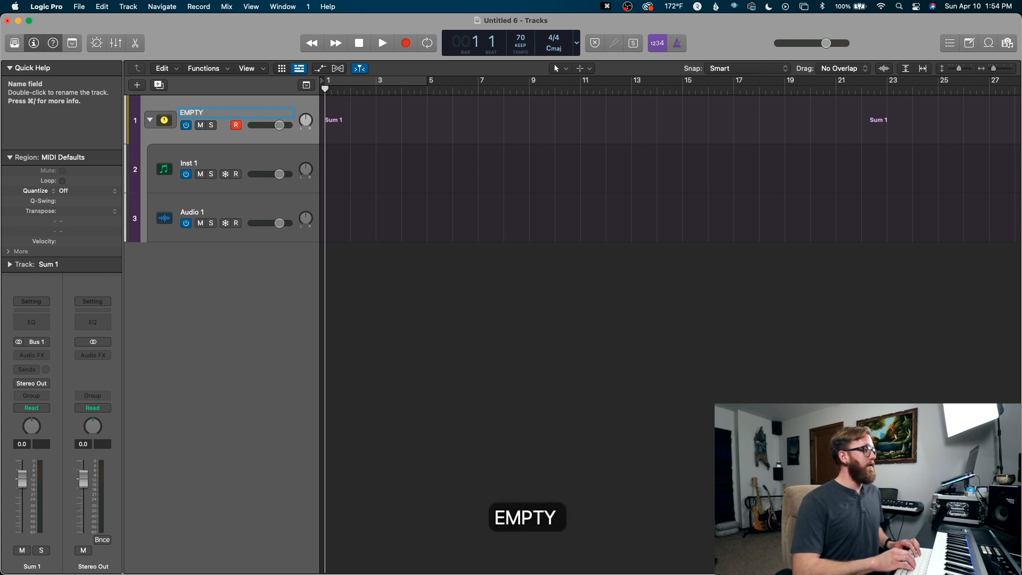
text( GROUP)
key(Return)
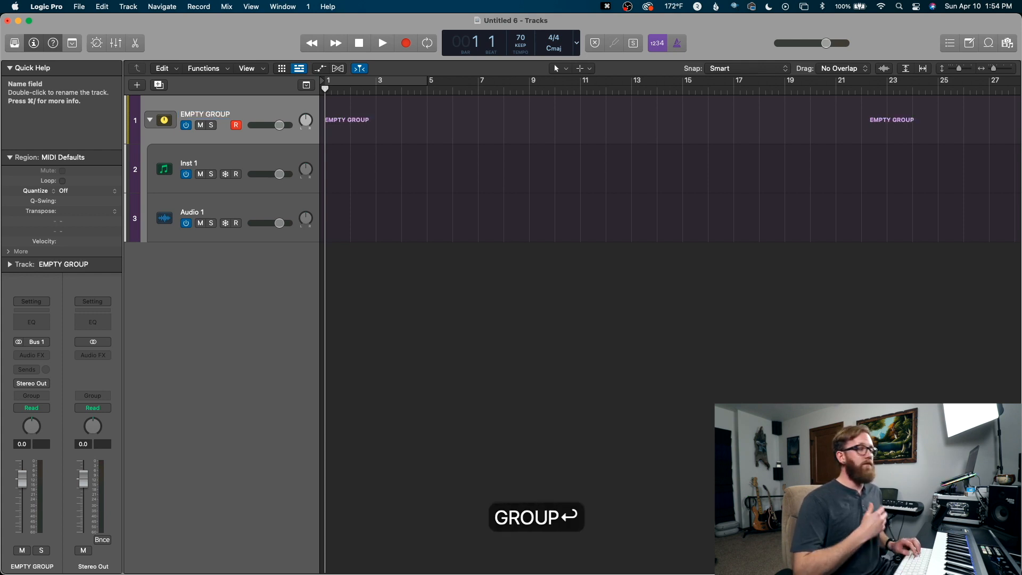
Collapse the EMPTY GROUP stack and route its output to Bus 10 in the Mixer
click(151, 121)
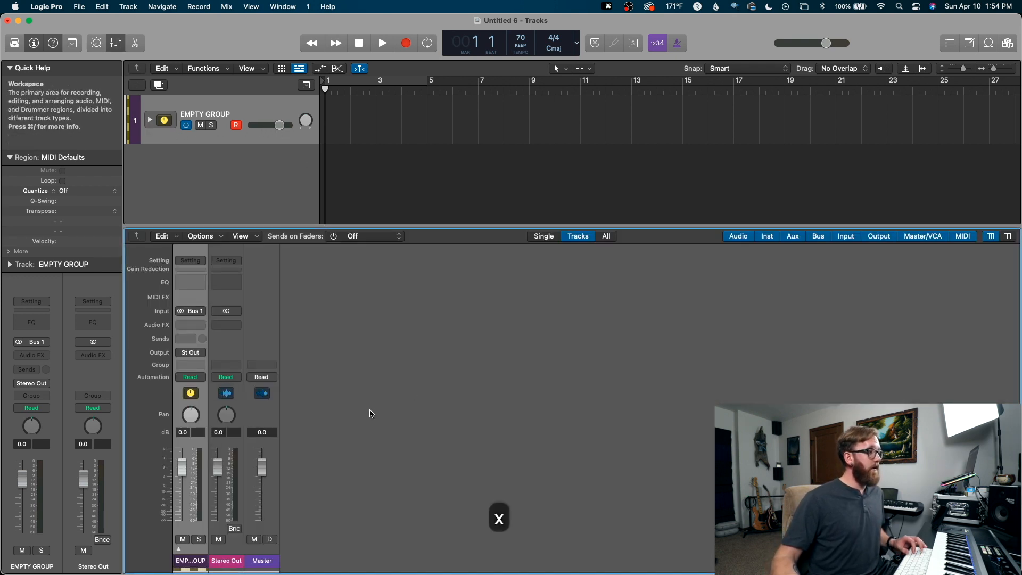
click(202, 354)
mouse_move(215, 398)
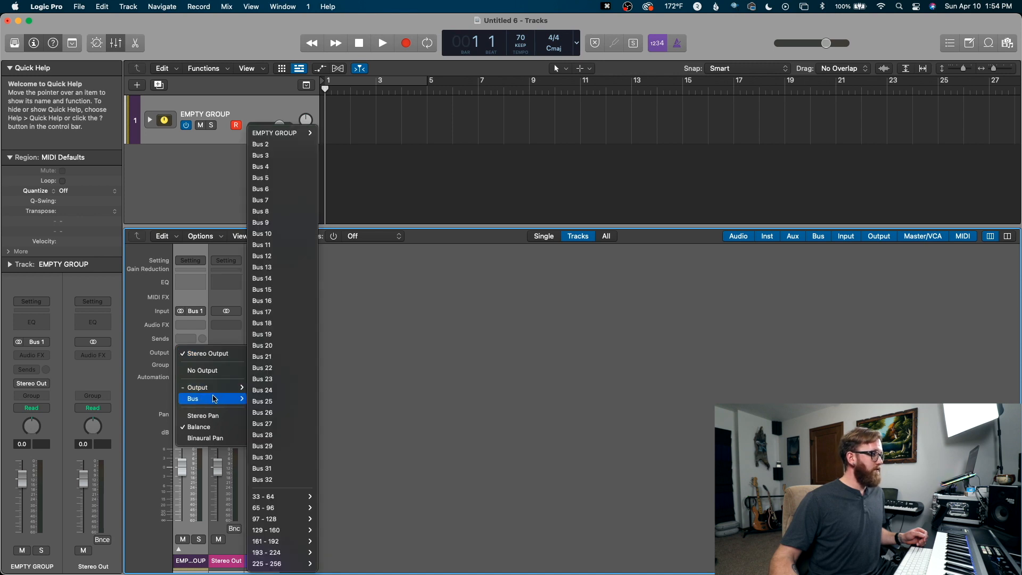
click(279, 237)
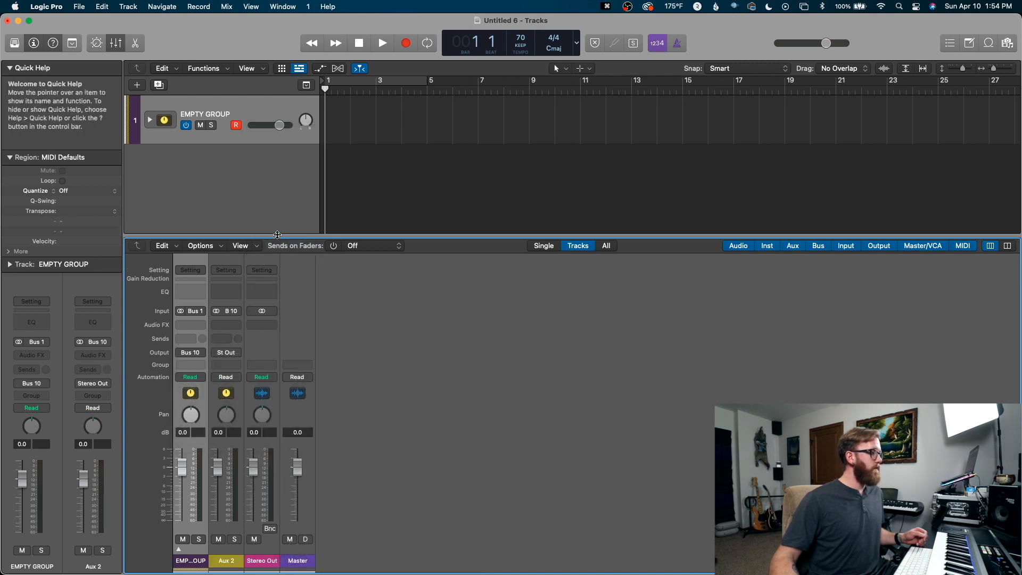
Create a track for the Aux 2 channel strip fed by Bus 10 and hide the Mixer
click(234, 424)
click(239, 423)
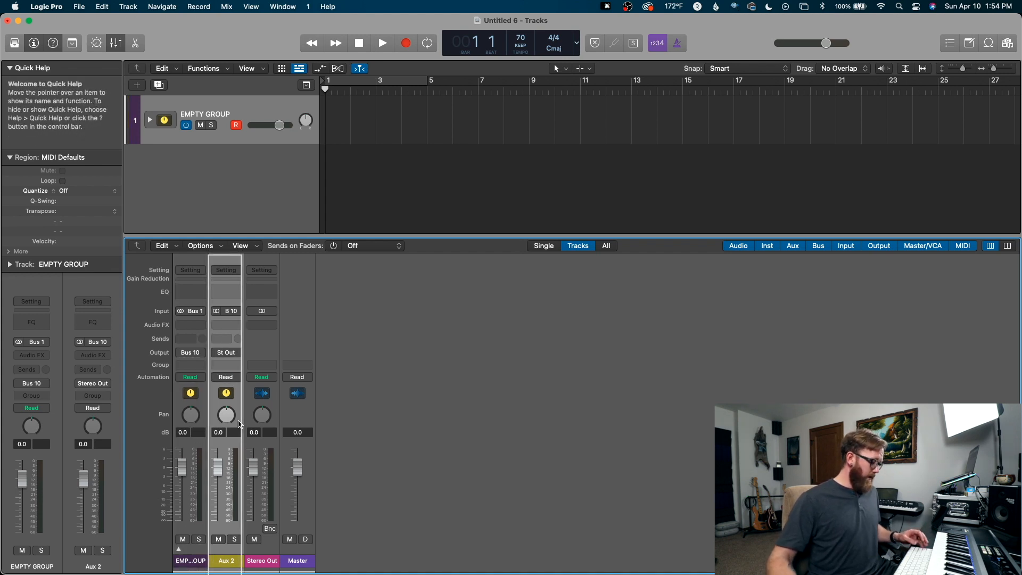
key(ctrl+t)
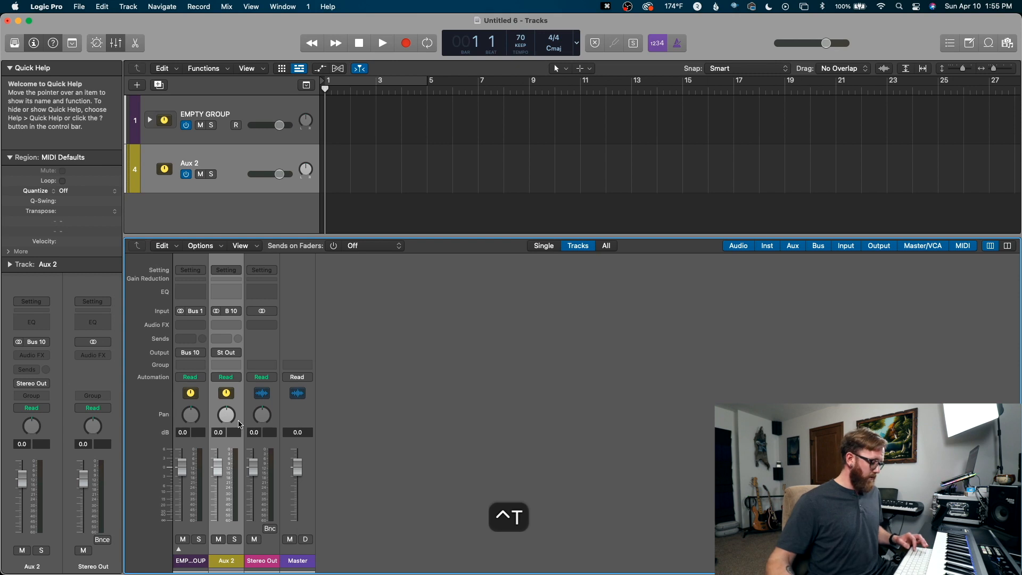
key(x)
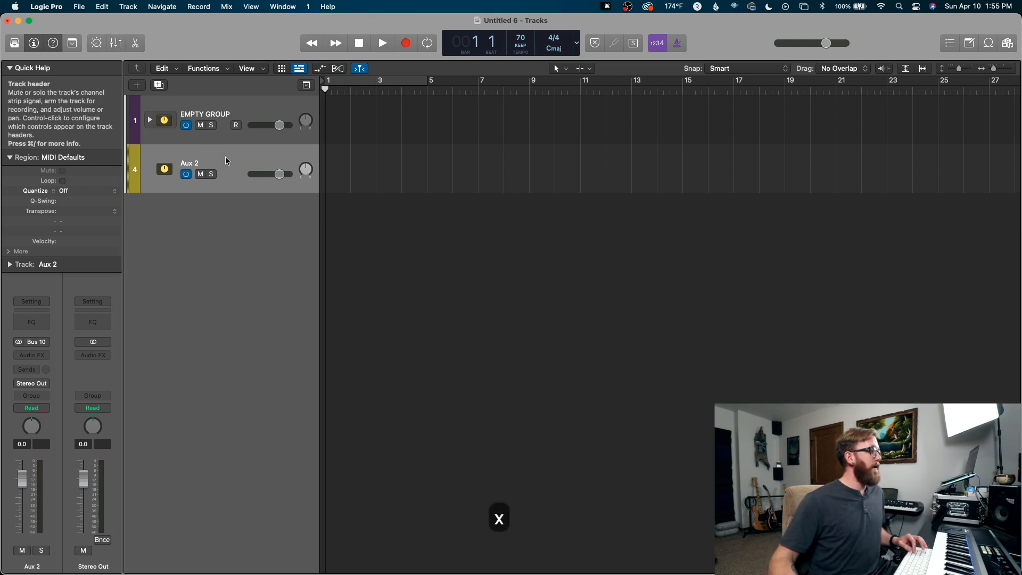
Move the Aux 2 track above EMPTY GROUP and rename it PREMASTER
drag(240, 158, 244, 111)
double_click(244, 110)
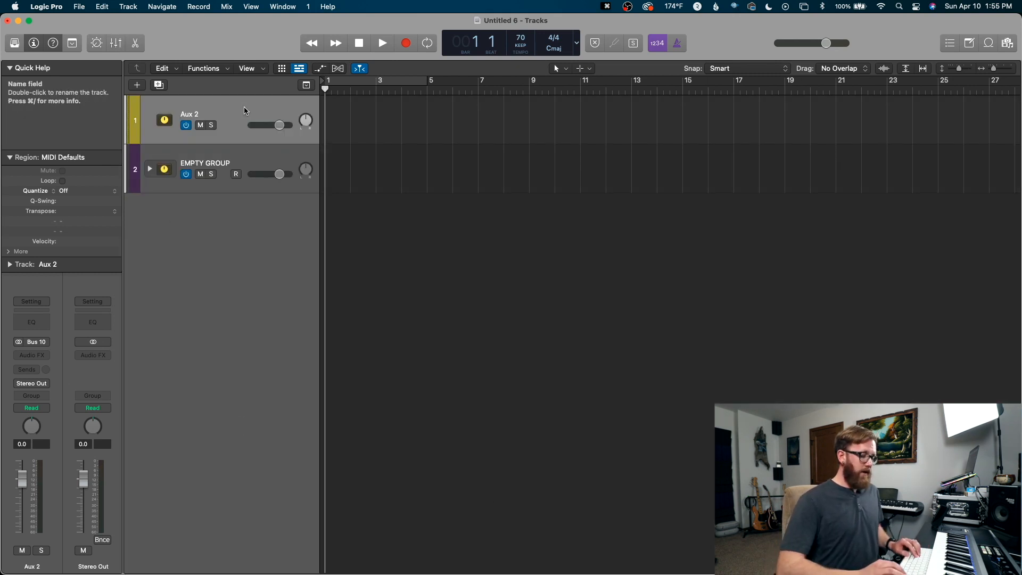
text(PREMASTER)
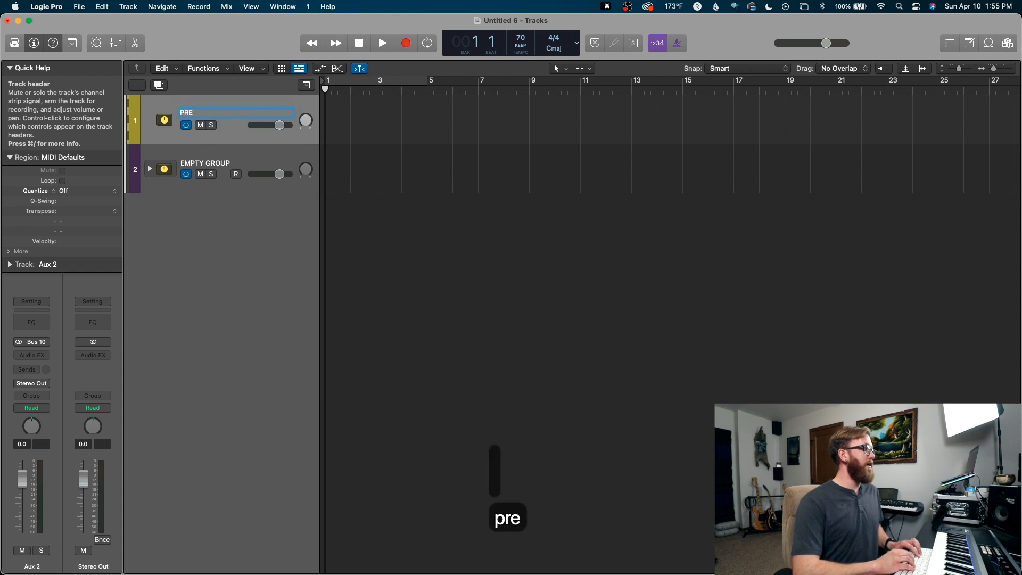
key(Return)
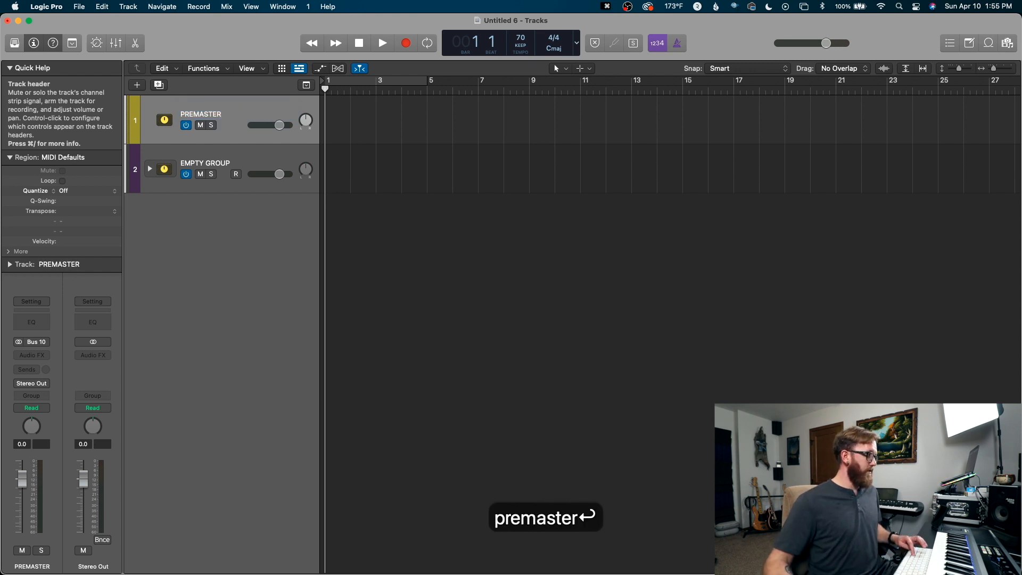
Color the PREMASTER track bright pink and close the color palette
key(alt+c)
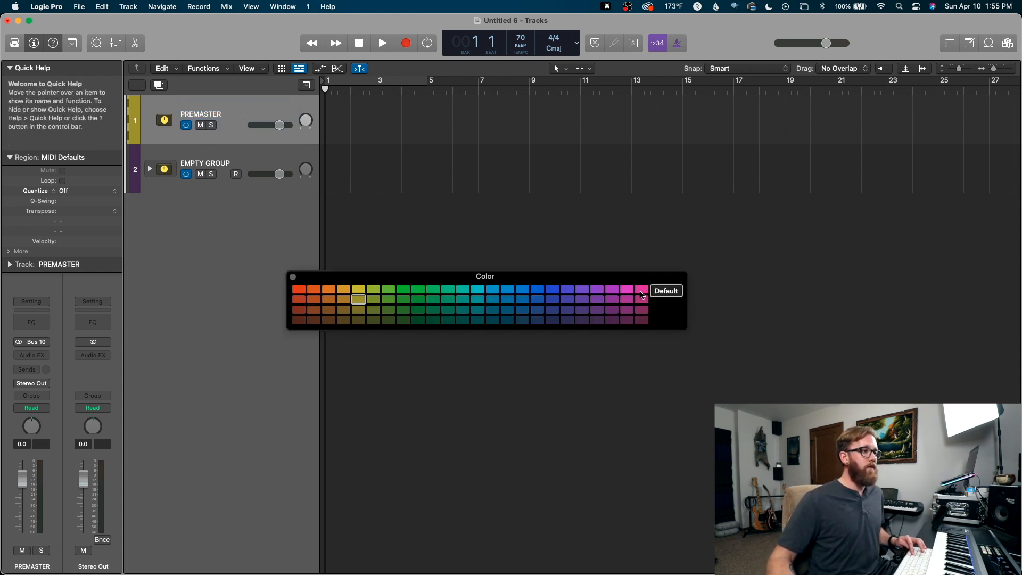
click(642, 290)
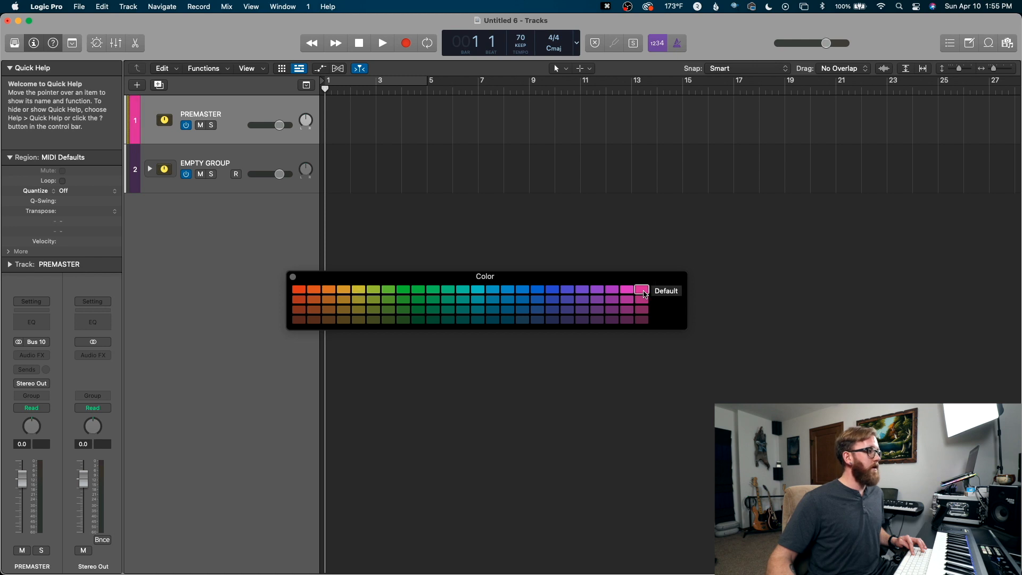
click(293, 277)
Expand EMPTY GROUP and add a send to Bus 11 on the stack, Inst 1 and Audio 1 channel strips together
click(260, 159)
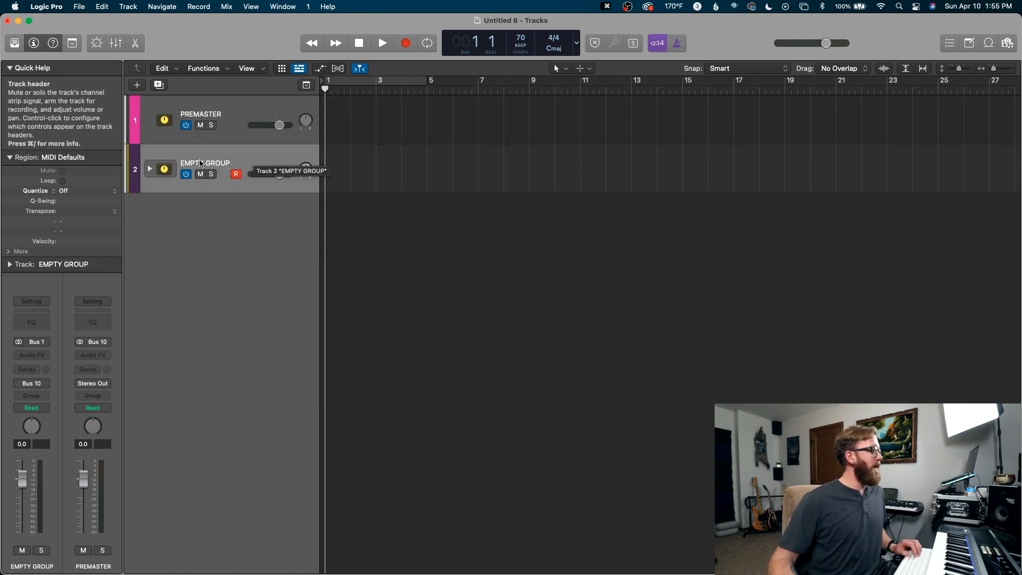
click(150, 169)
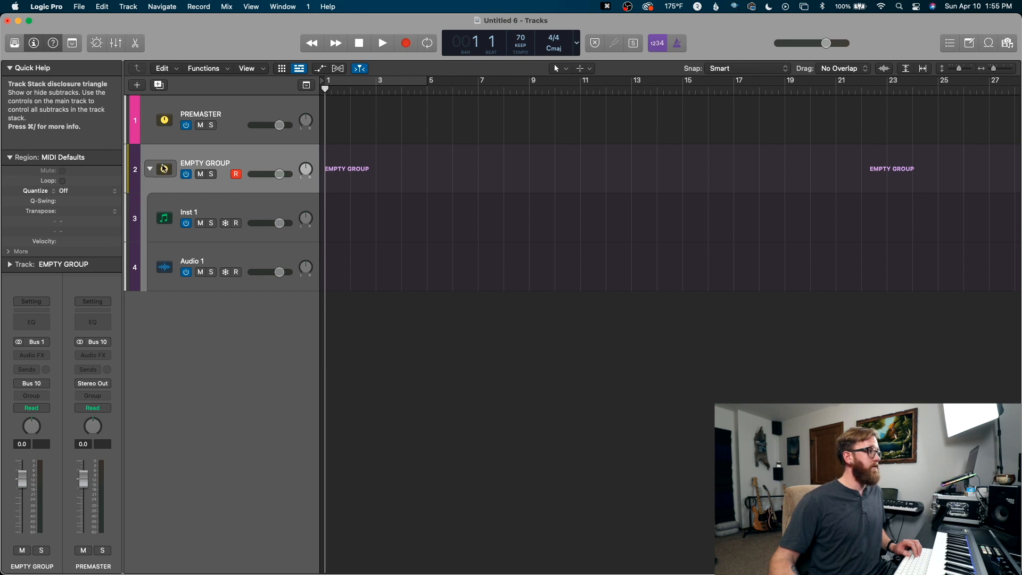
key(x)
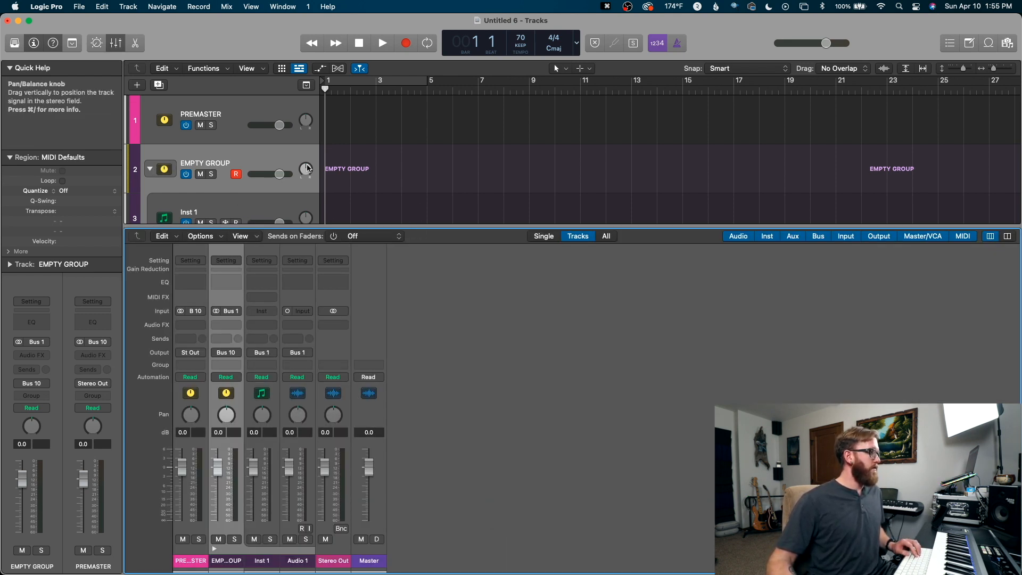
scroll(277, 164, down, 5)
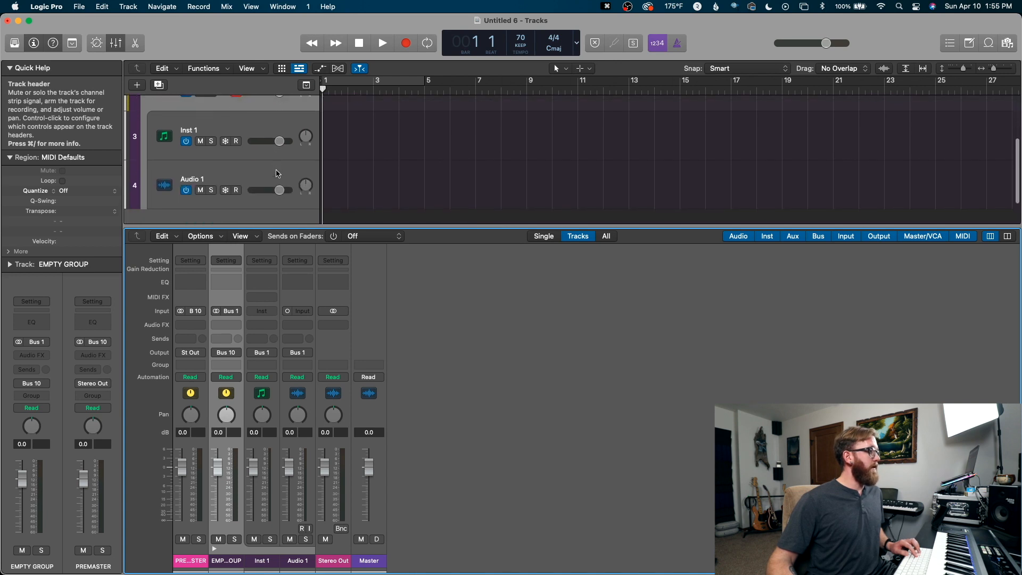
click(277, 163)
scroll(279, 163, up, 3)
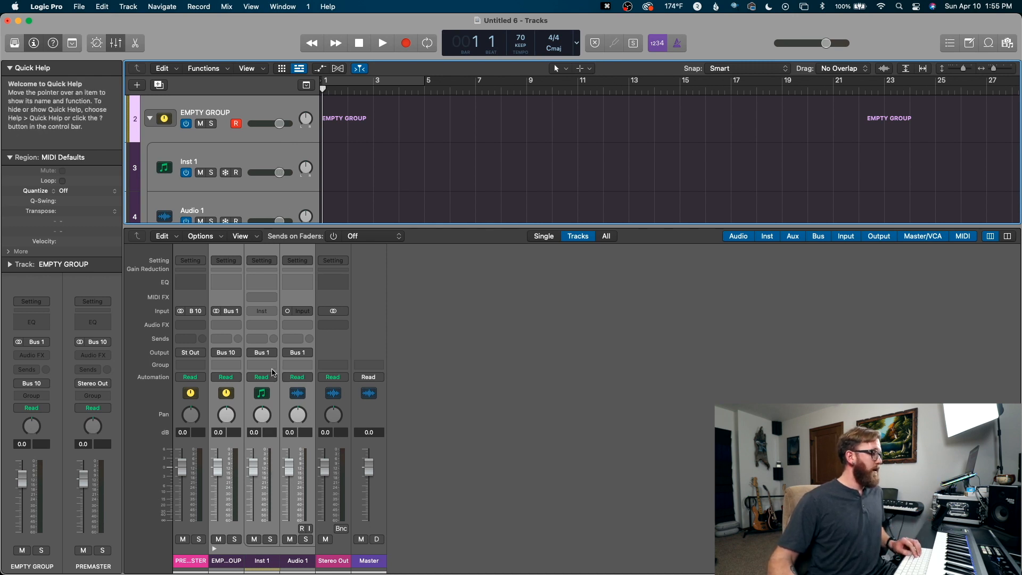
click(228, 339)
mouse_move(237, 356)
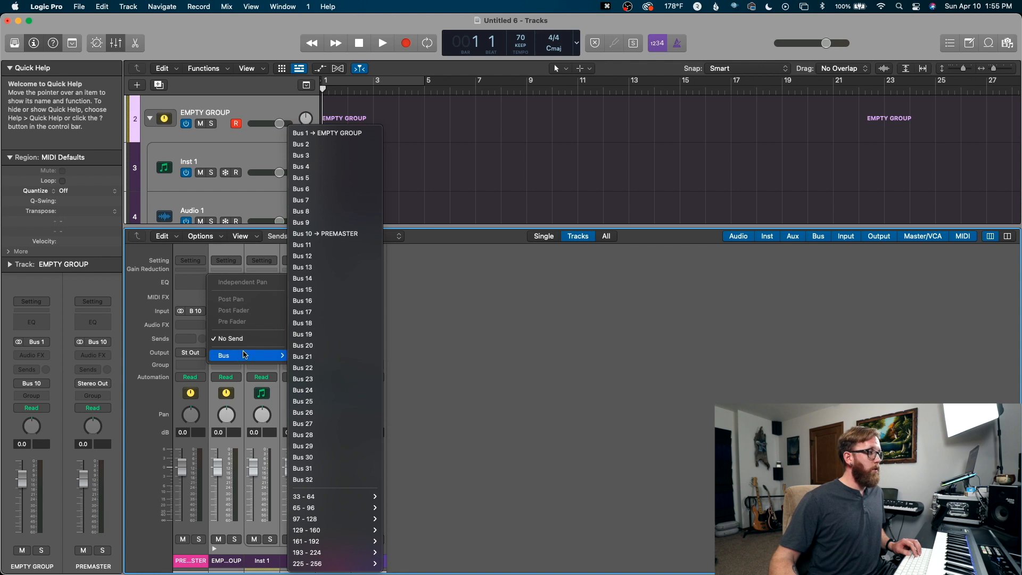
click(329, 251)
Add sends to Bus 12 through Bus 18 on the selected EMPTY GROUP, Inst 1 and Audio 1 channel strips
click(222, 333)
mouse_move(234, 358)
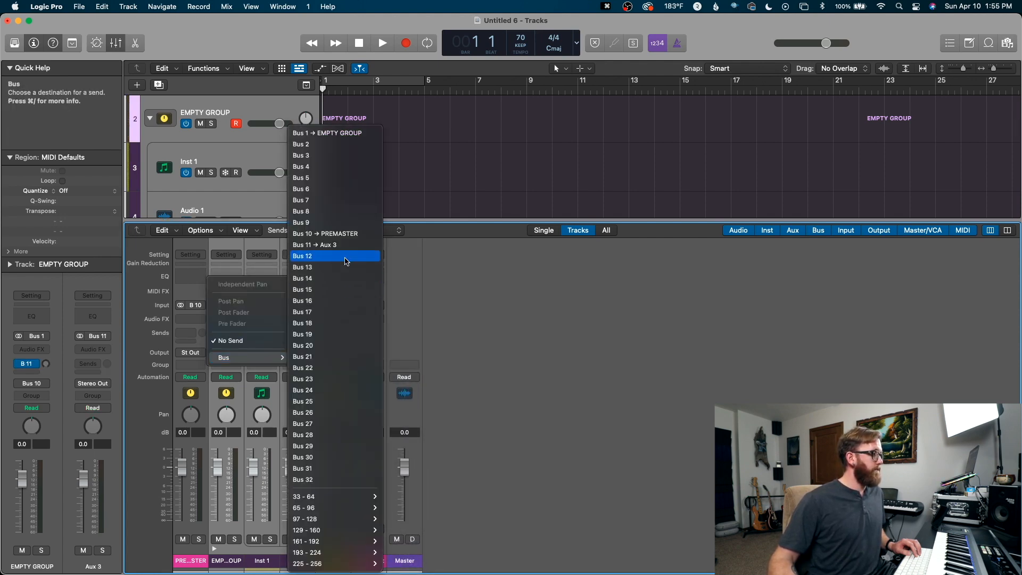
click(320, 256)
click(224, 341)
click(320, 279)
click(224, 341)
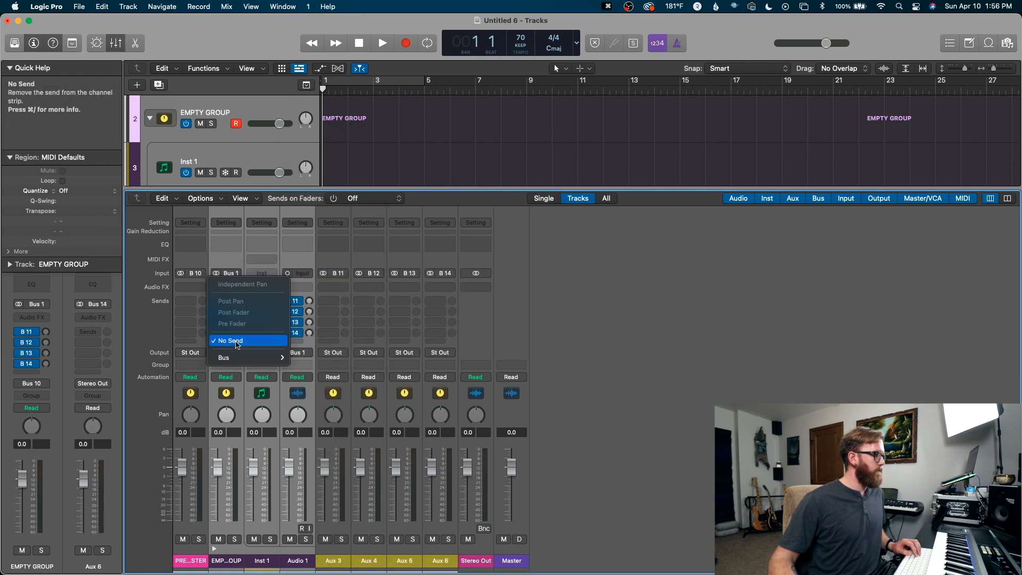
click(319, 289)
click(223, 341)
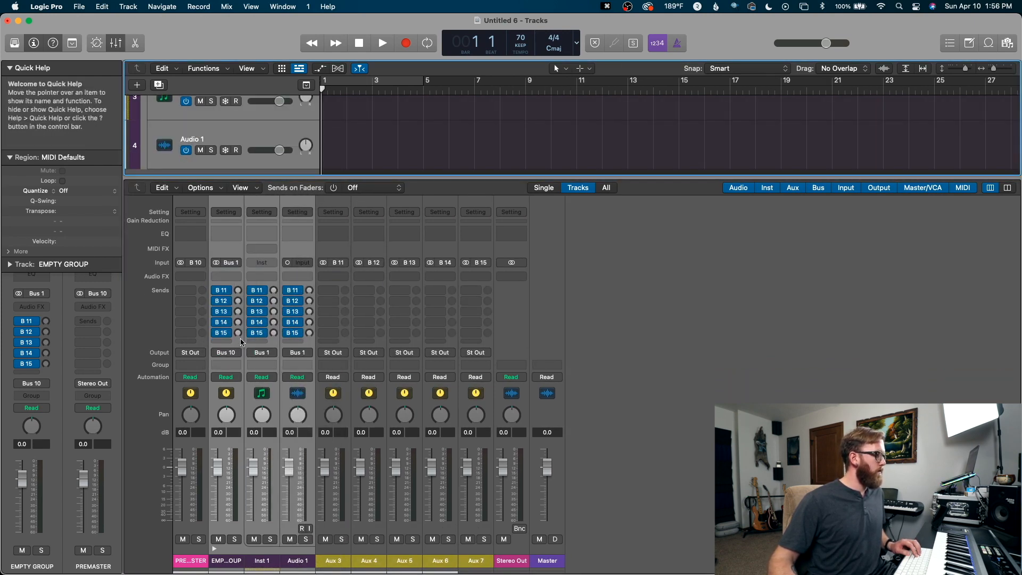
click(342, 296)
click(228, 345)
click(314, 311)
click(226, 341)
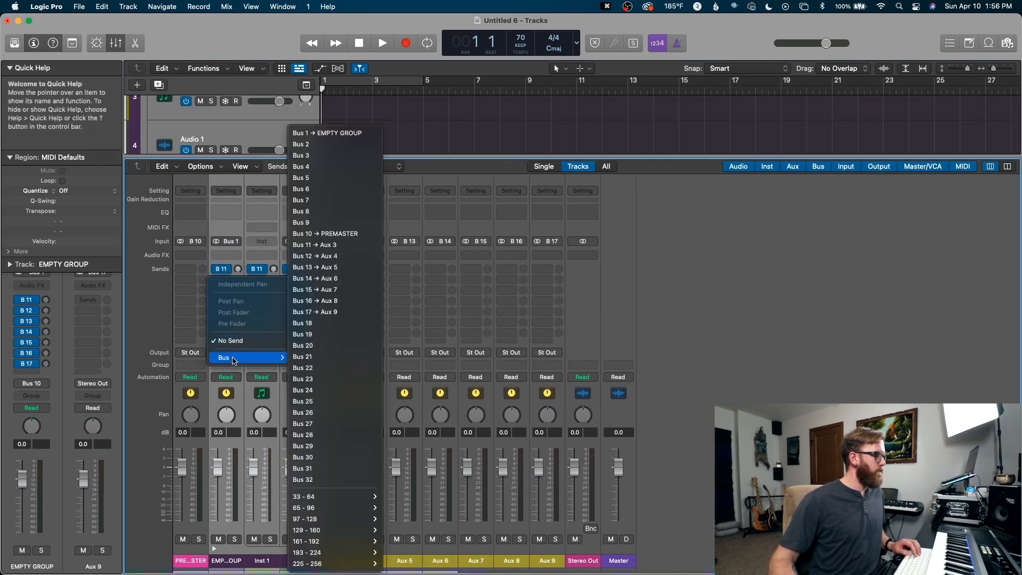
click(315, 322)
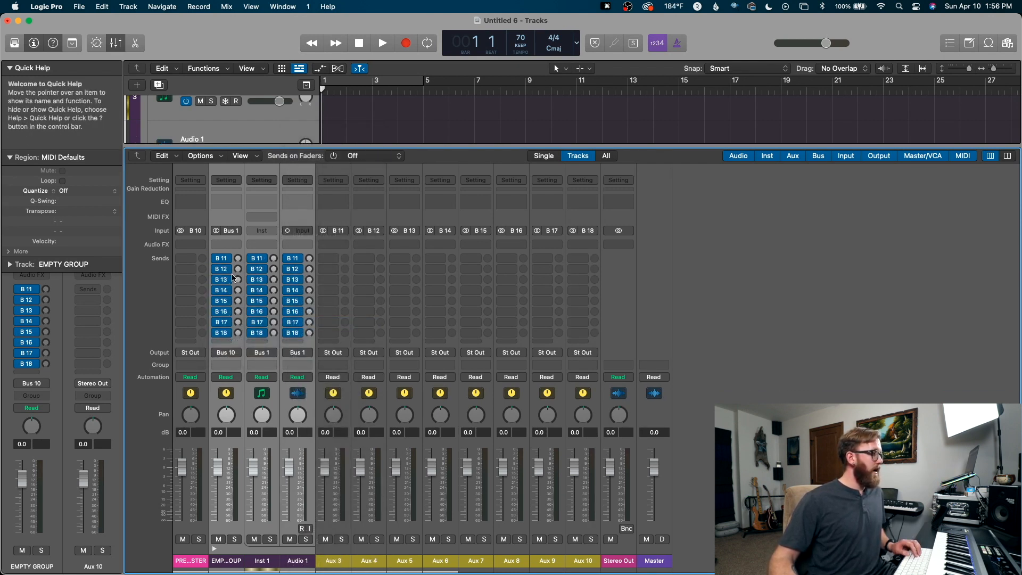
Rename the Aux 3 channel strip as SHORT VERB
click(347, 530)
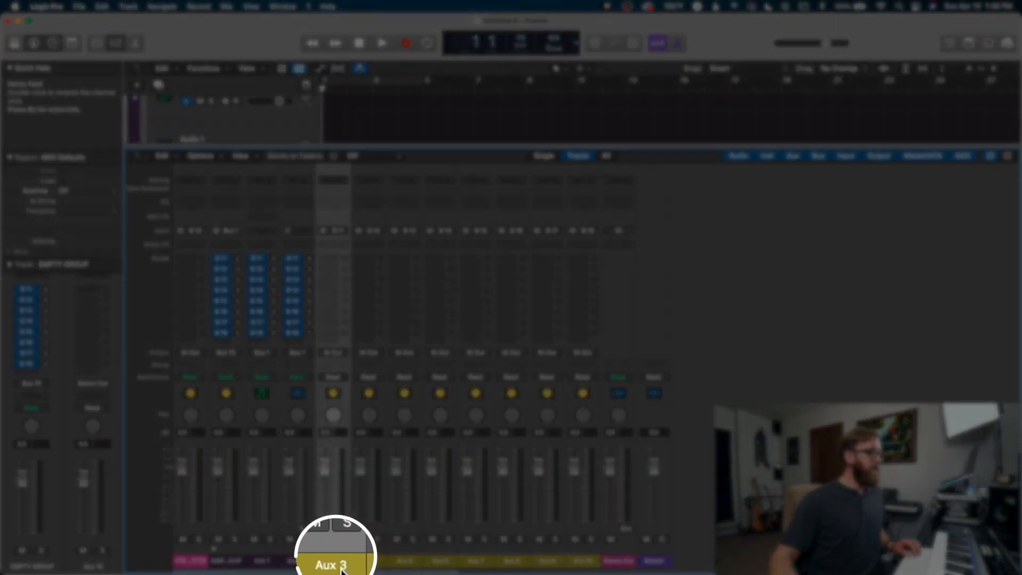
right_click(343, 562)
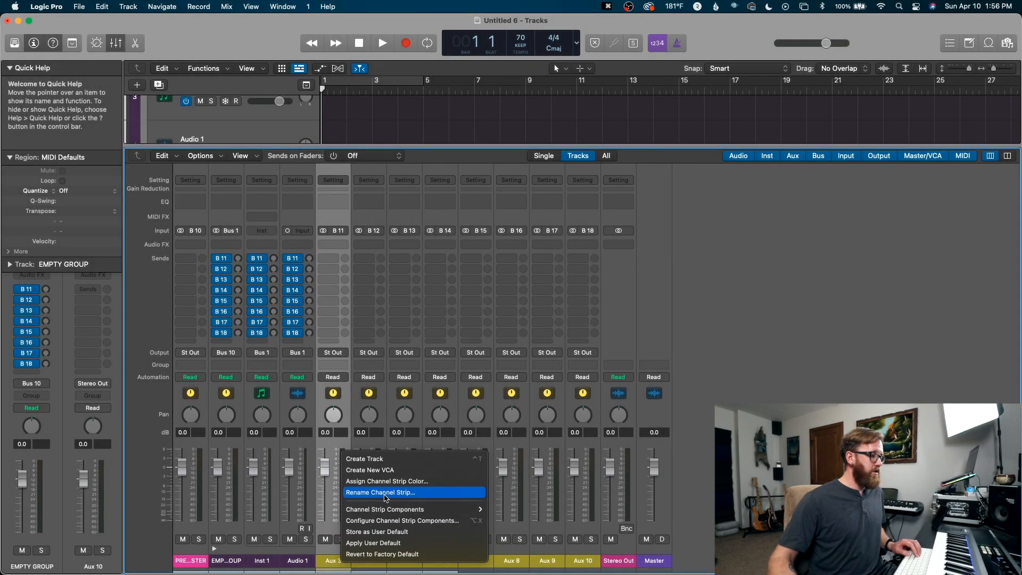
click(386, 494)
text(Short verb)
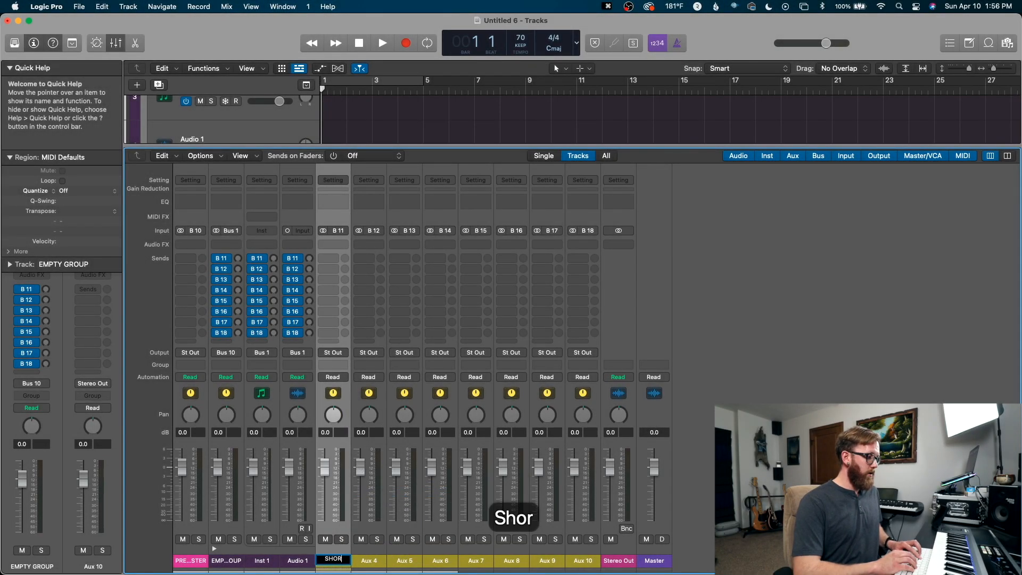
key(Return)
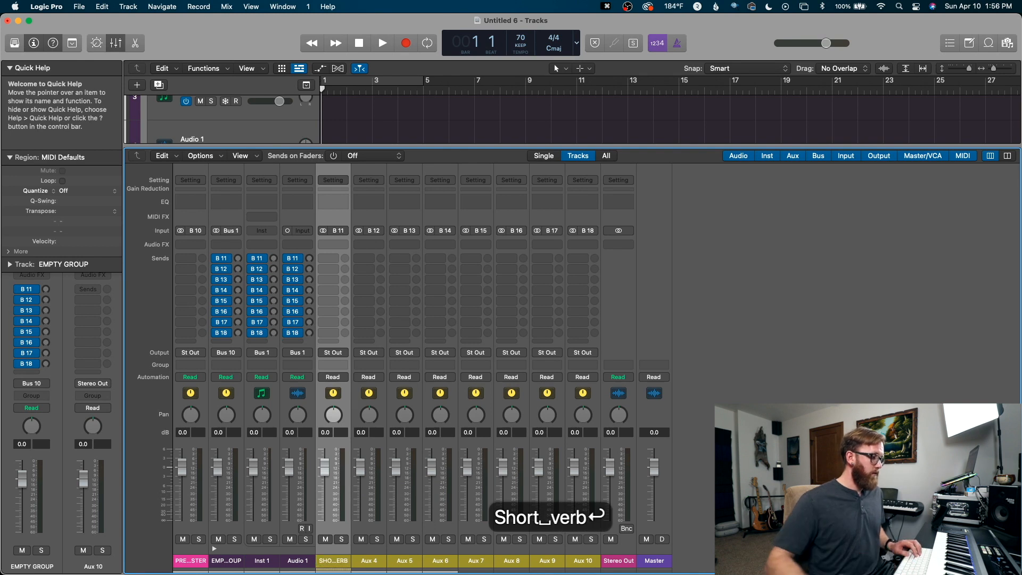
Rename the Aux 4 channel strip as MEDIUM VERB
click(370, 562)
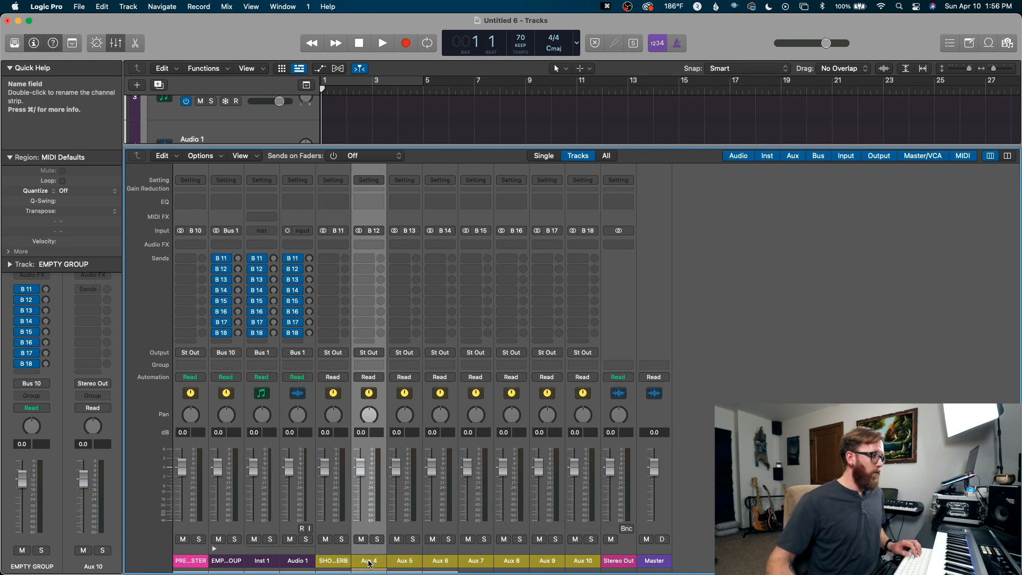
right_click(370, 562)
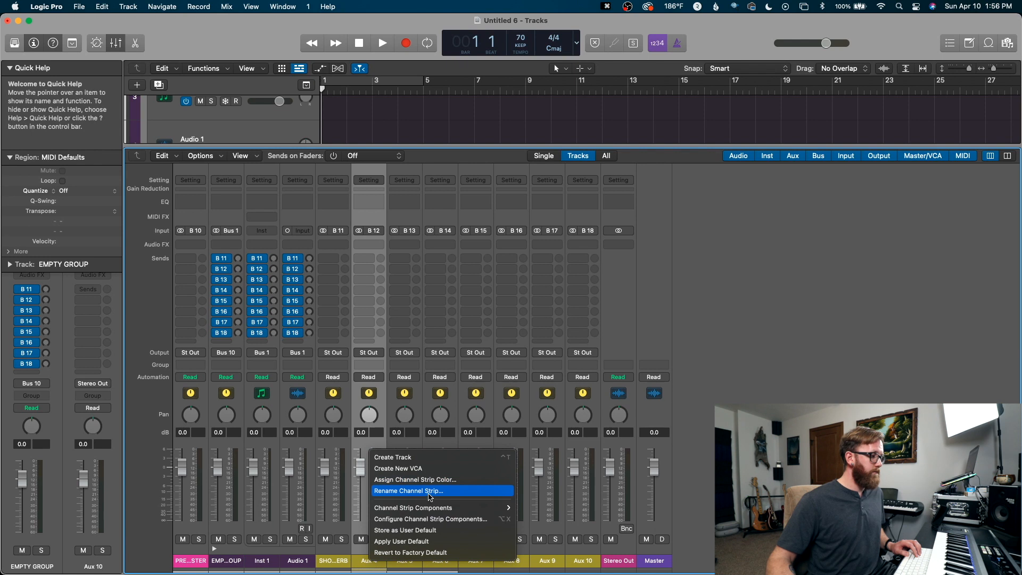
click(430, 492)
text(B)
key(BackSpace)
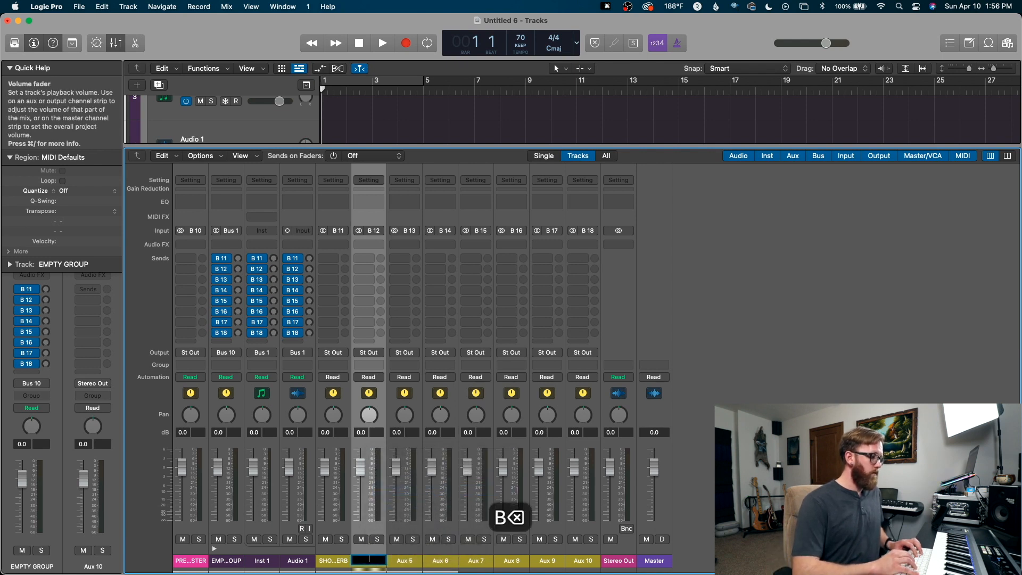
text(medium_vrb)
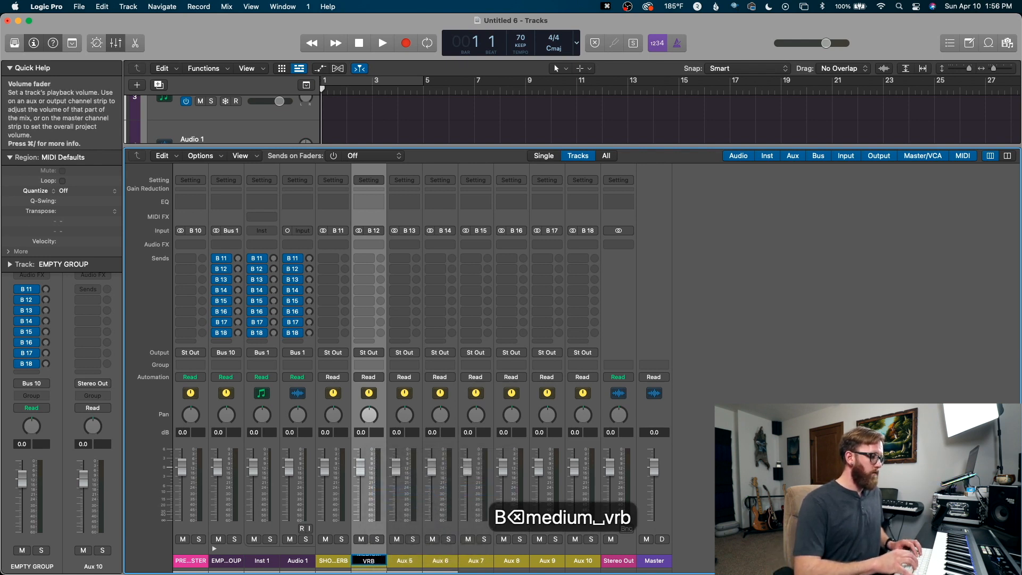
key(BackSpace)
key(BackSpace)
text(erb)
key(Return)
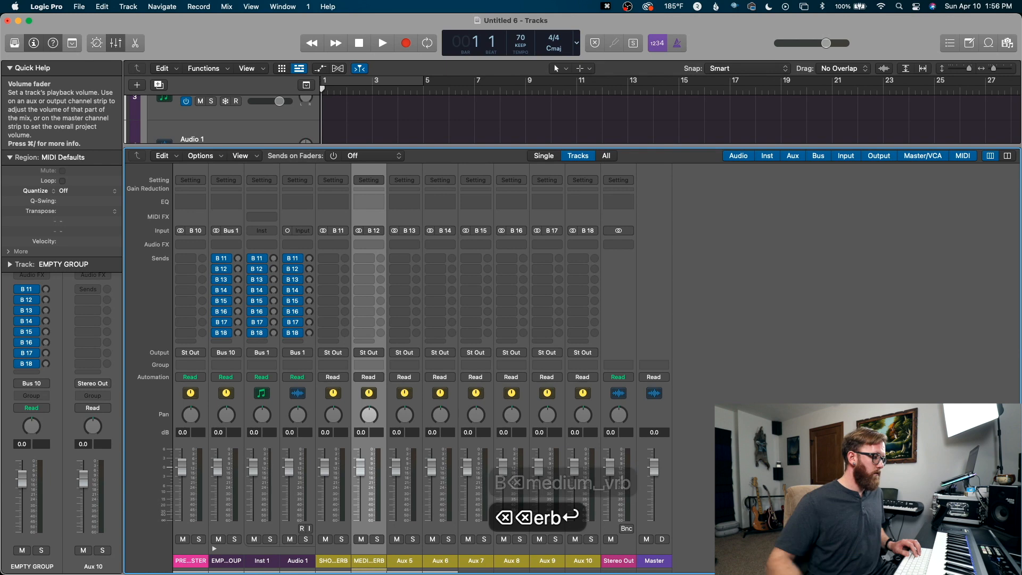
Rename the Aux 5 channel strip as LONG VERB
click(413, 562)
right_click(413, 562)
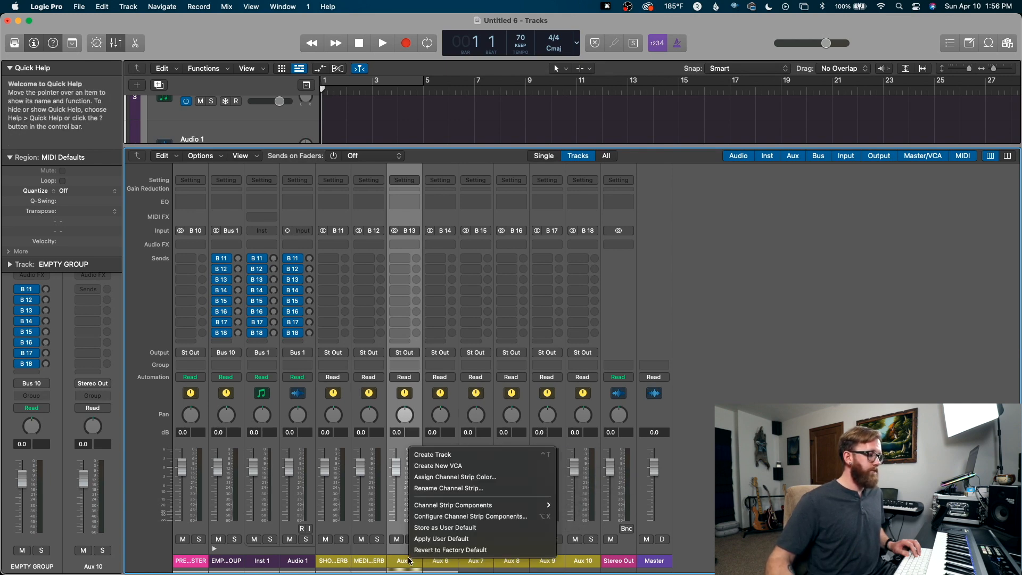
click(455, 489)
text(long verb)
key(Return)
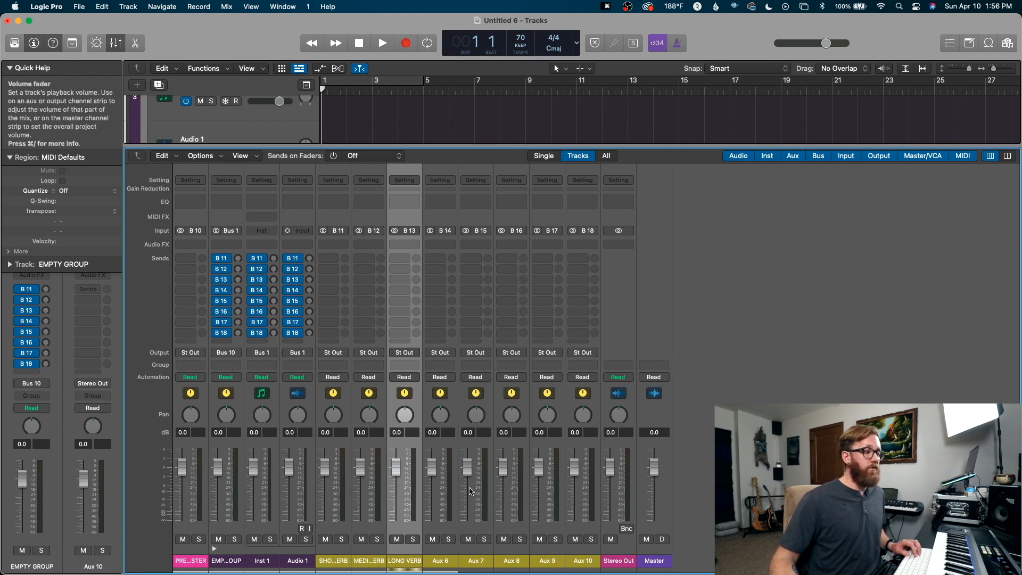
Rename the Aux 6 channel strip as HAAS DELAY
click(449, 528)
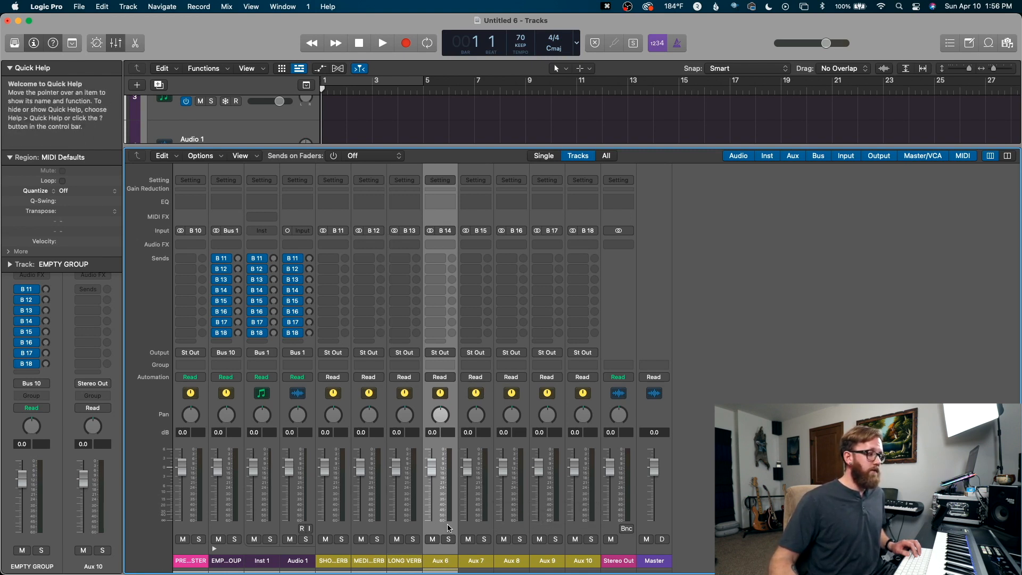
right_click(447, 562)
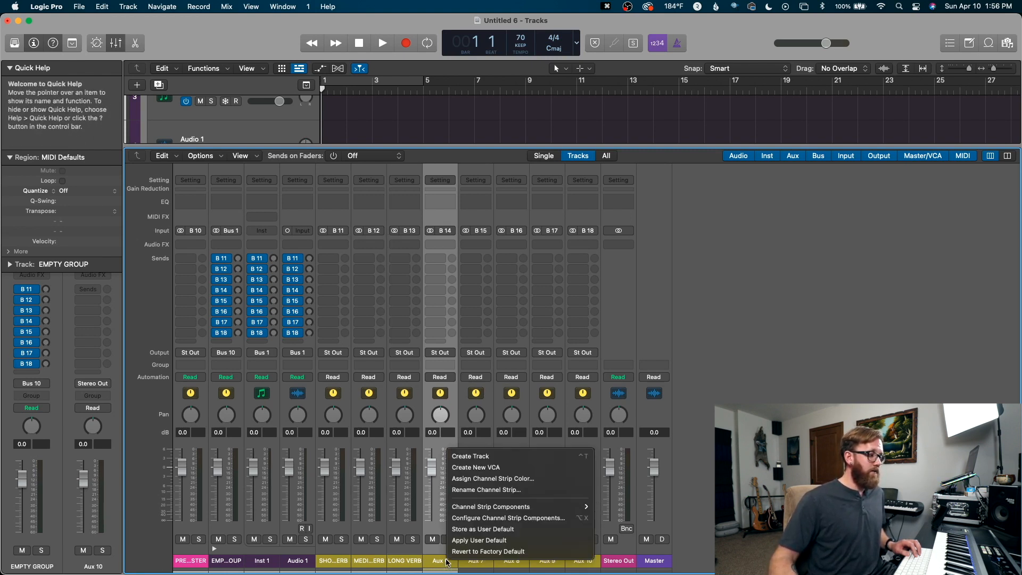
click(491, 486)
text(HAAS_D)
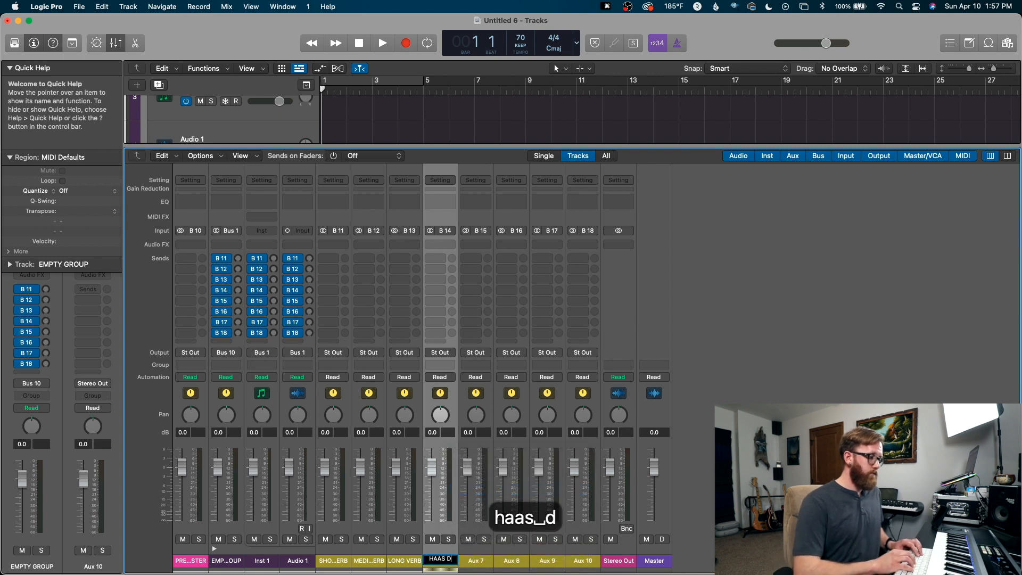
text(ELAY)
key(Return)
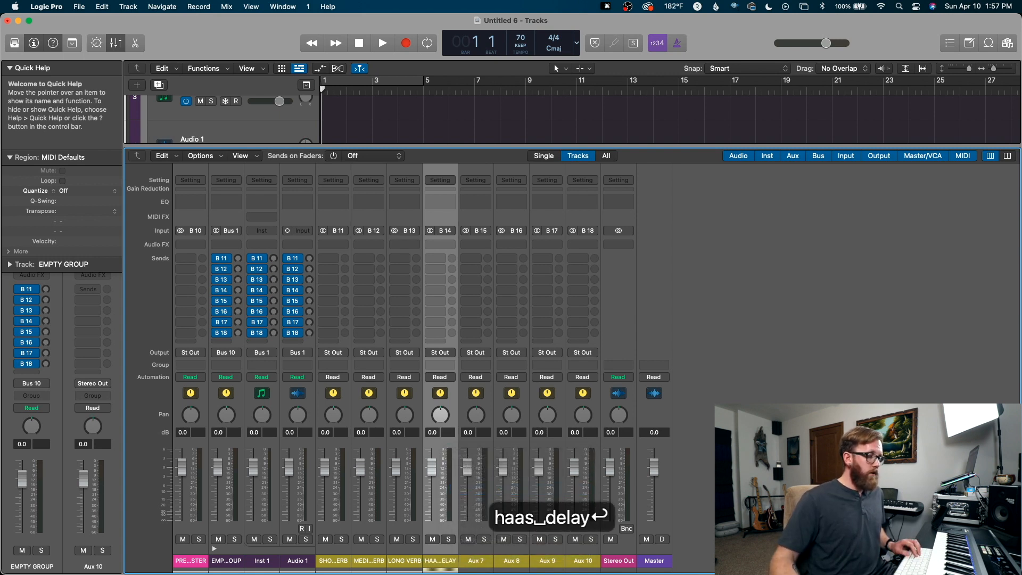
Rename the Aux 7 channel strip as SHORT DELAY
click(476, 553)
right_click(477, 561)
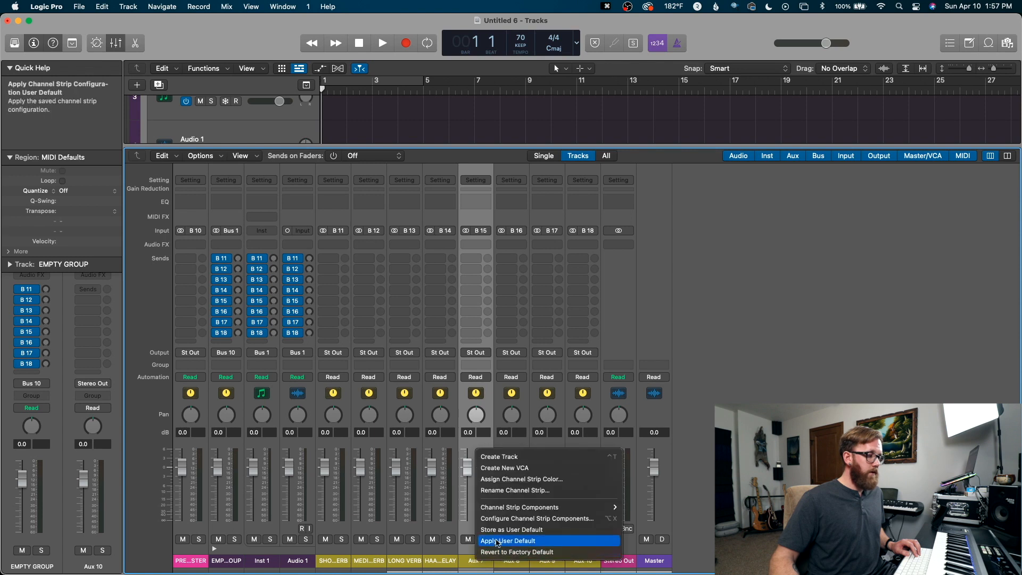
click(515, 491)
text(SHORT_DELAY)
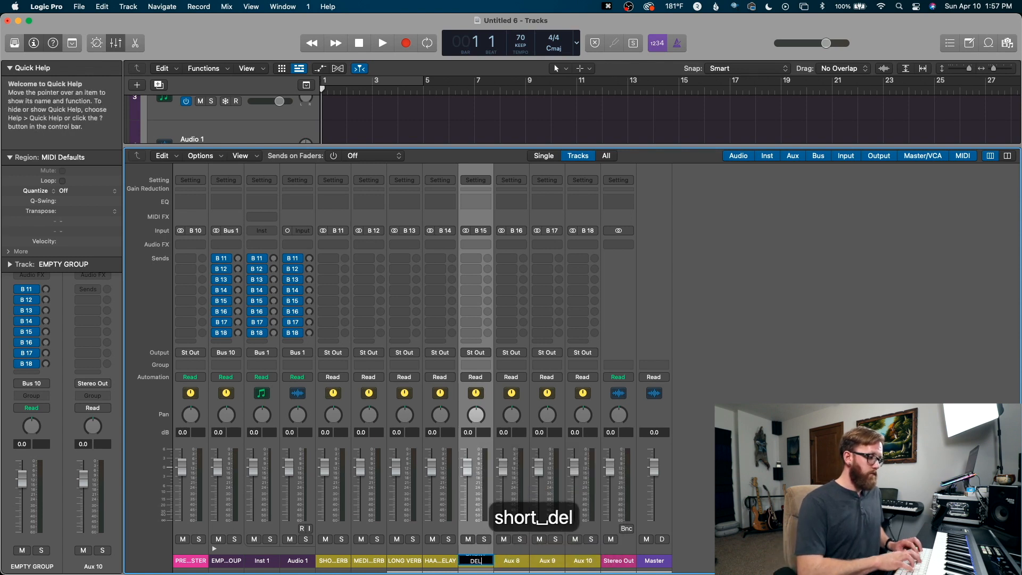
key(Return)
Rename the Aux 8 channel strip as LONG DELAY
click(511, 552)
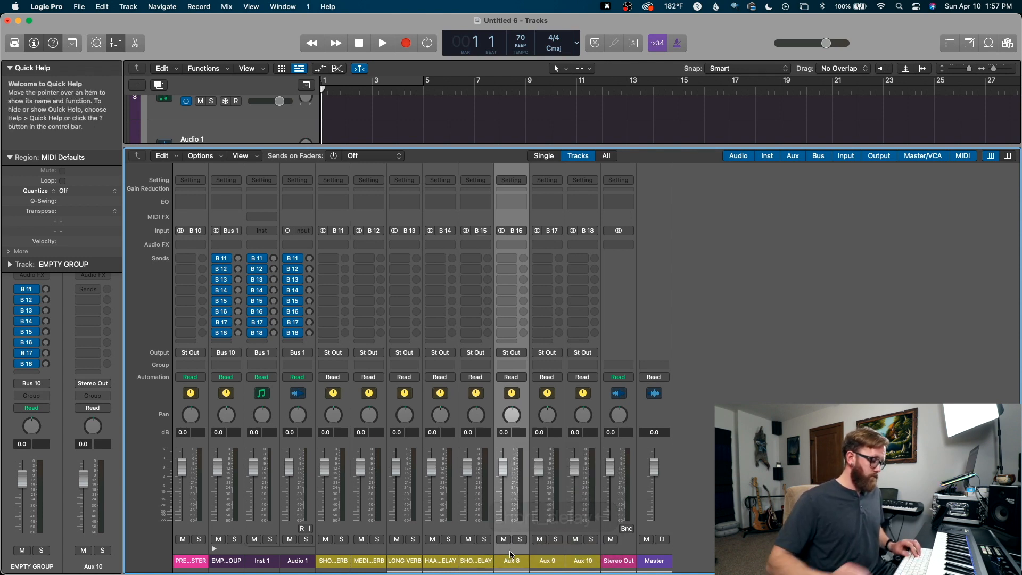
right_click(510, 554)
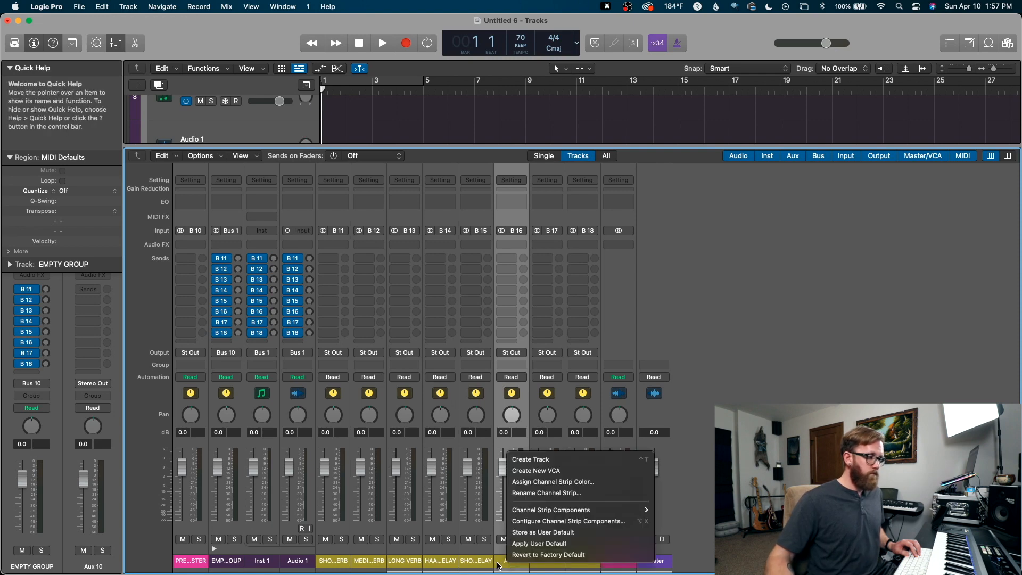
click(555, 493)
text(long_delay)
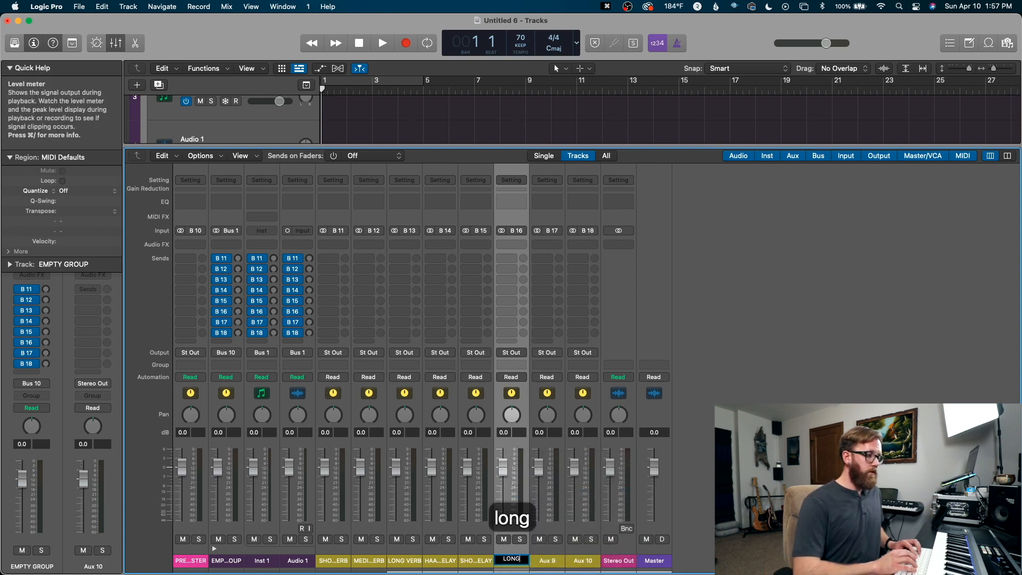
key(Return)
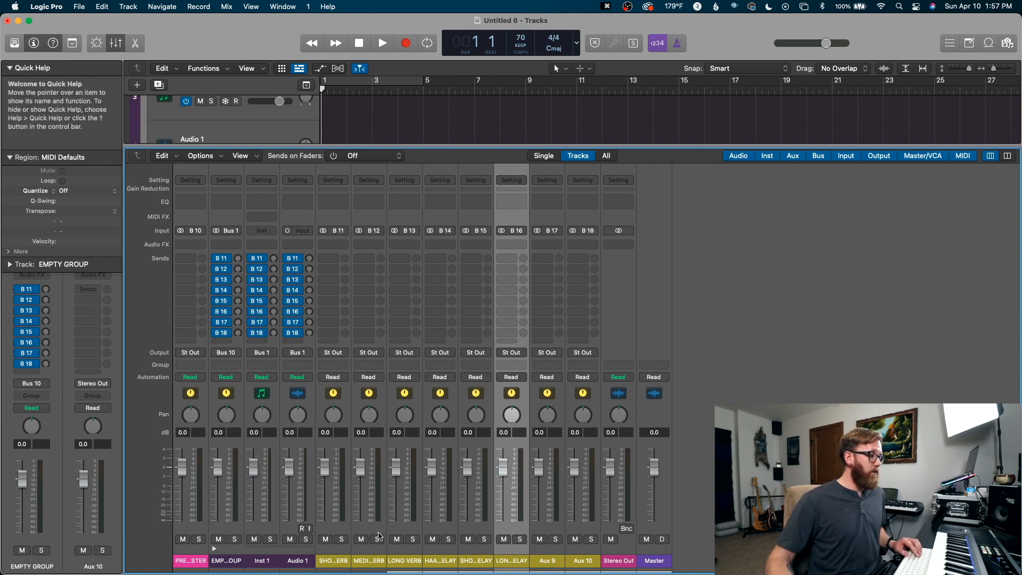
Color the SHORT VERB, MEDIUM VERB and LONG VERB channel strips bright cyan
click(344, 553)
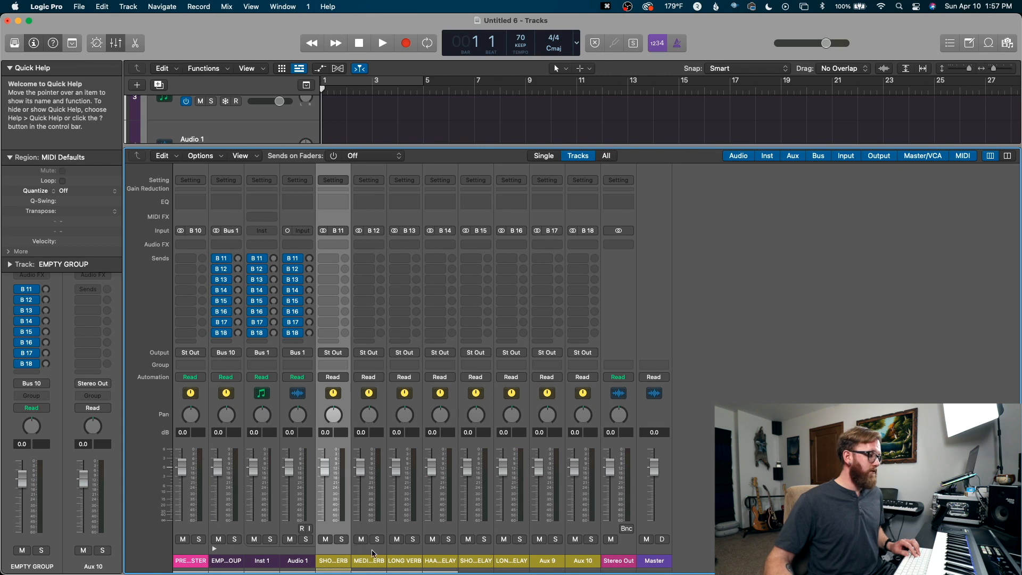
shift+click(408, 551)
key(alt+c)
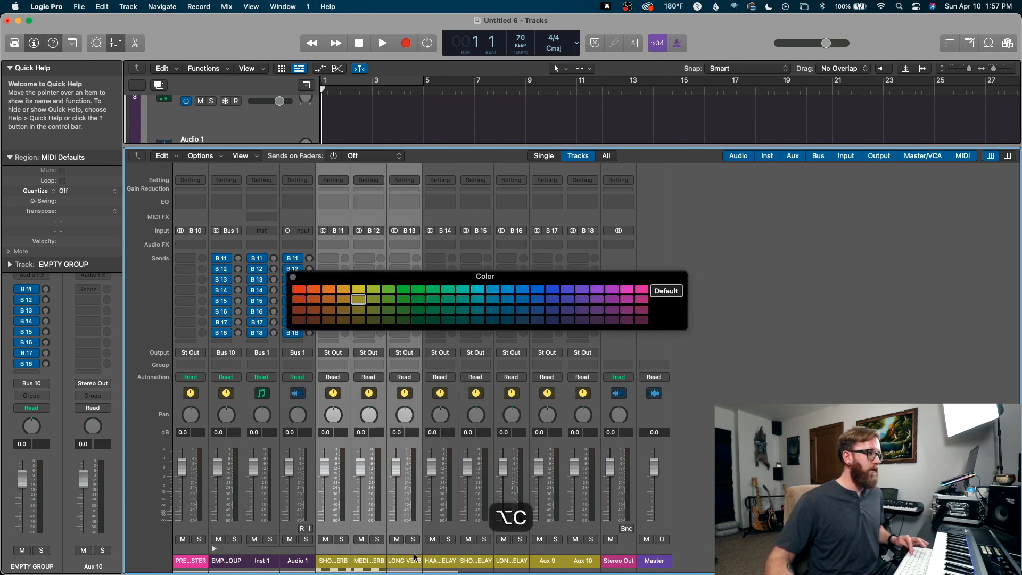
click(478, 289)
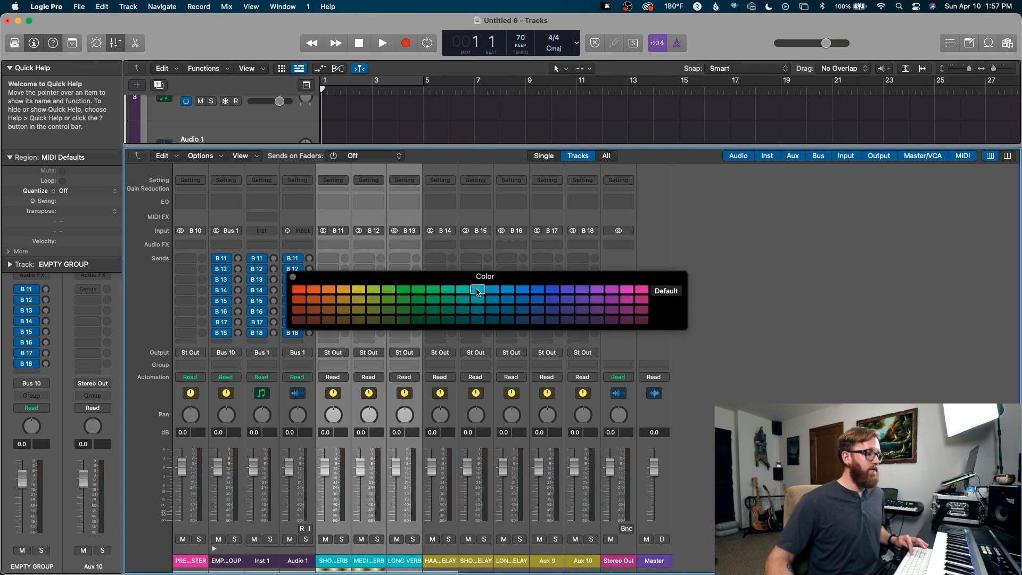
Color the HAAS DELAY, SHORT DELAY and LONG DELAY channel strips bright green and close the color palette
click(450, 554)
shift+click(513, 557)
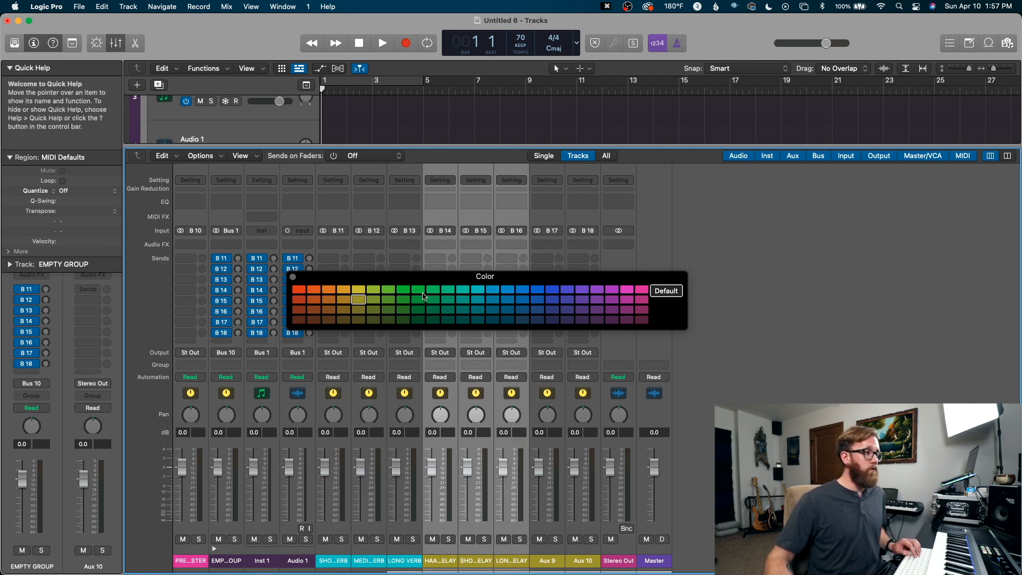
click(424, 294)
click(293, 277)
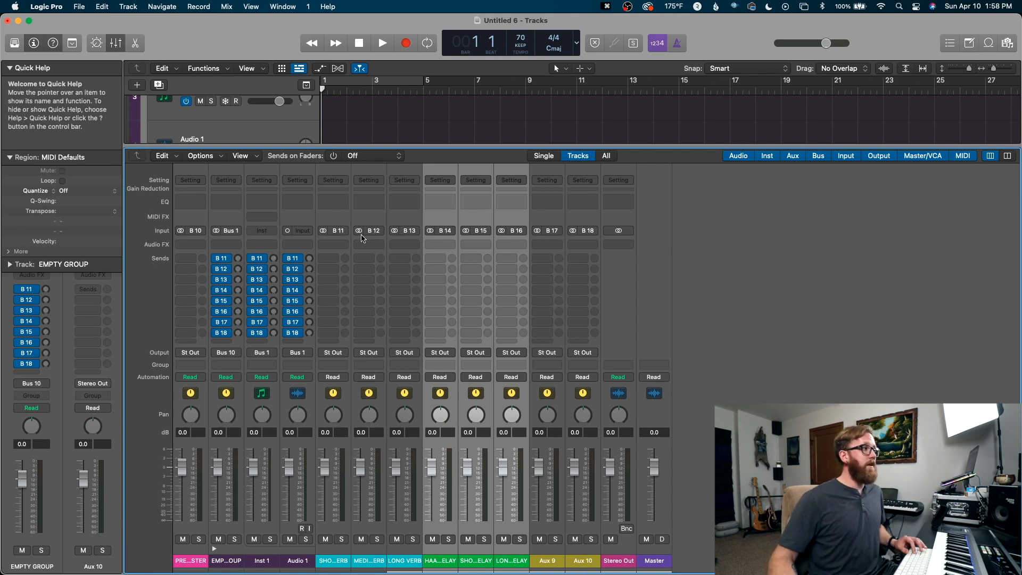
Close the mixer and add three more instrument tracks to EMPTY GROUP by duplicating the Inst 1 track's setup
key(x)
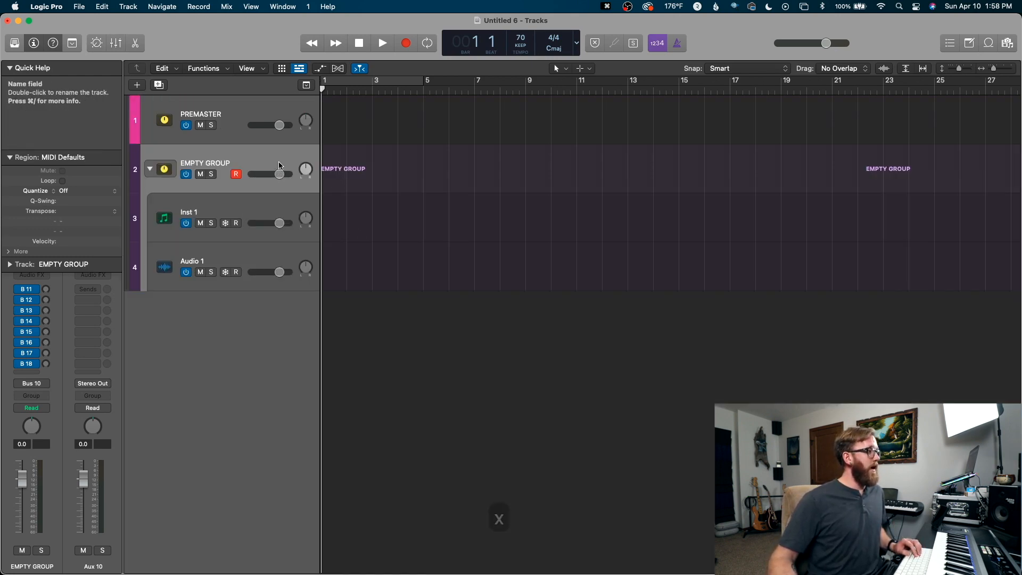
click(274, 205)
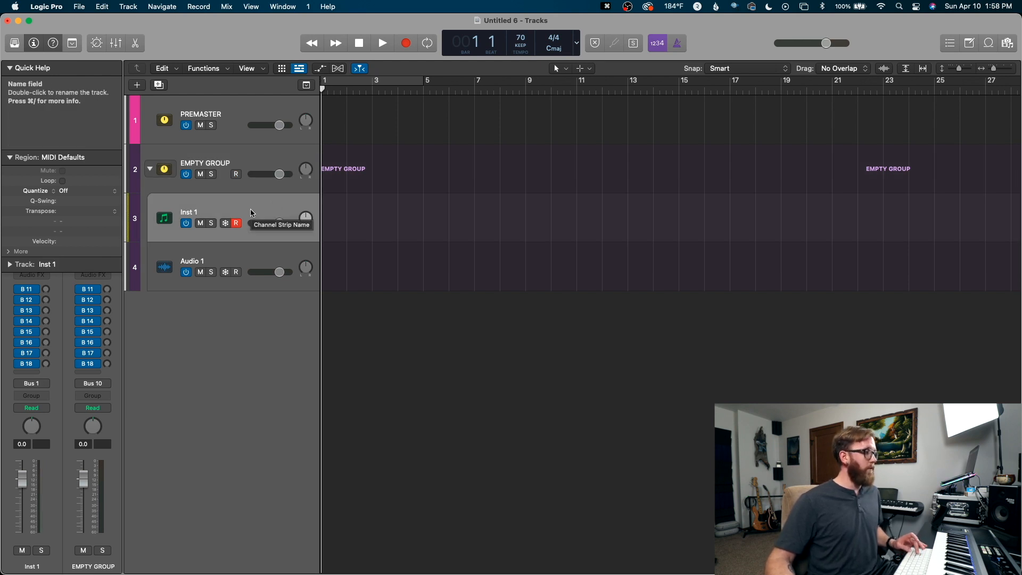
key(super+d)
key(super+d)
key(super+d)
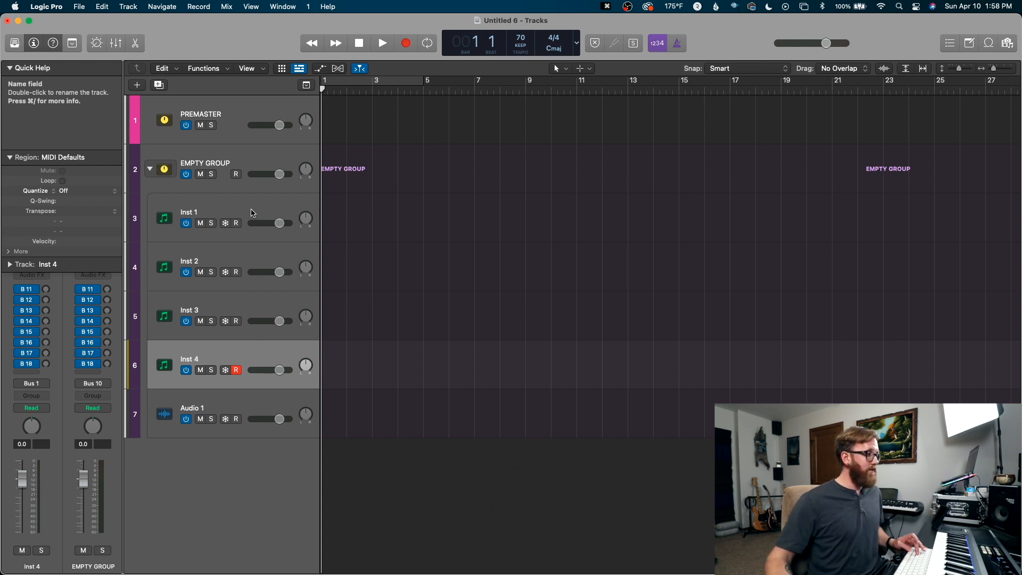
Add four more audio tracks to EMPTY GROUP by duplicating the Audio 1 track's setup
click(238, 409)
key(super+d)
key(super+d)
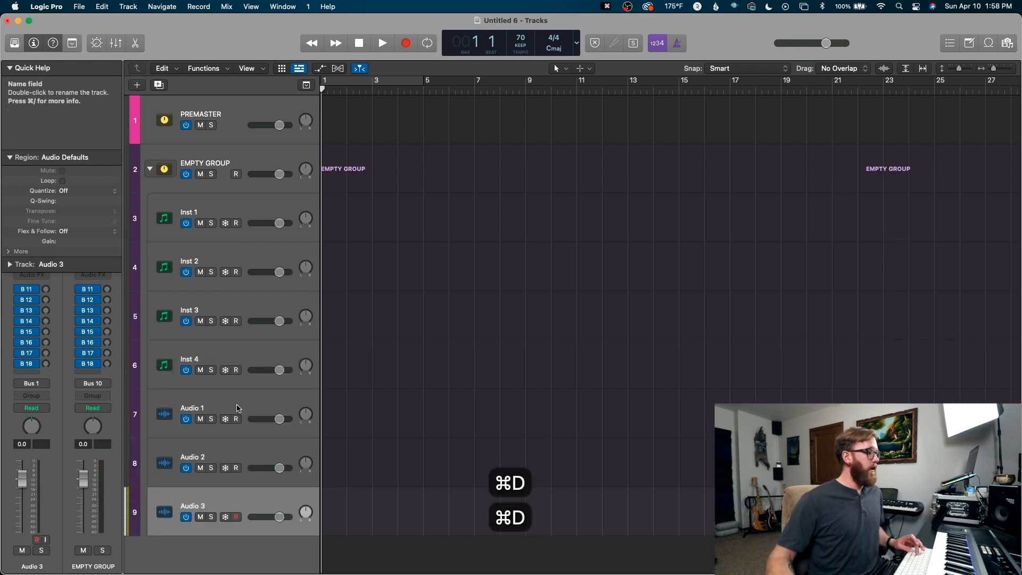
key(super+d)
key(super+d)
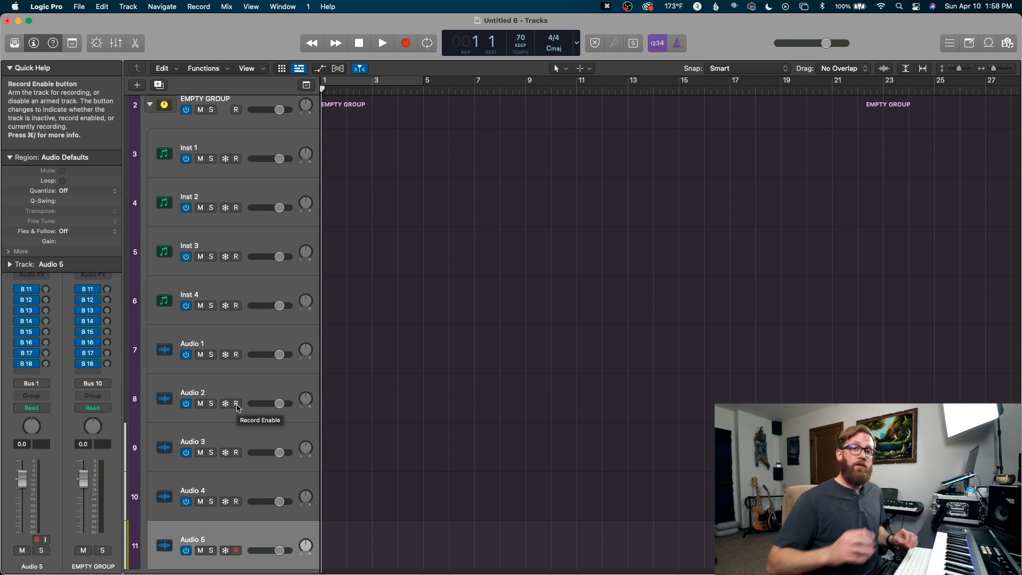
Collapse the EMPTY GROUP stack and duplicate the whole stack once
scroll(172, 182, up, 3)
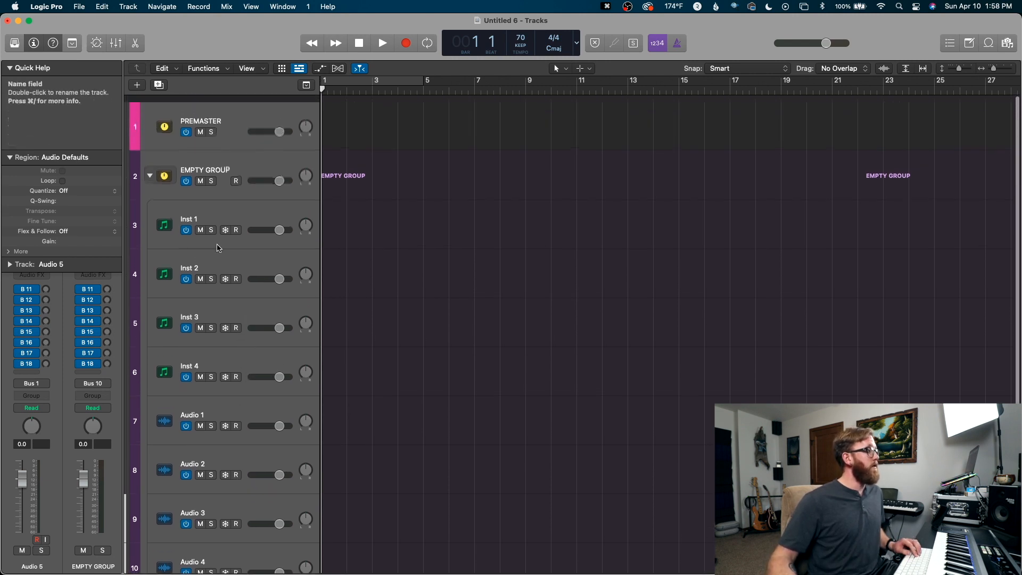
click(149, 169)
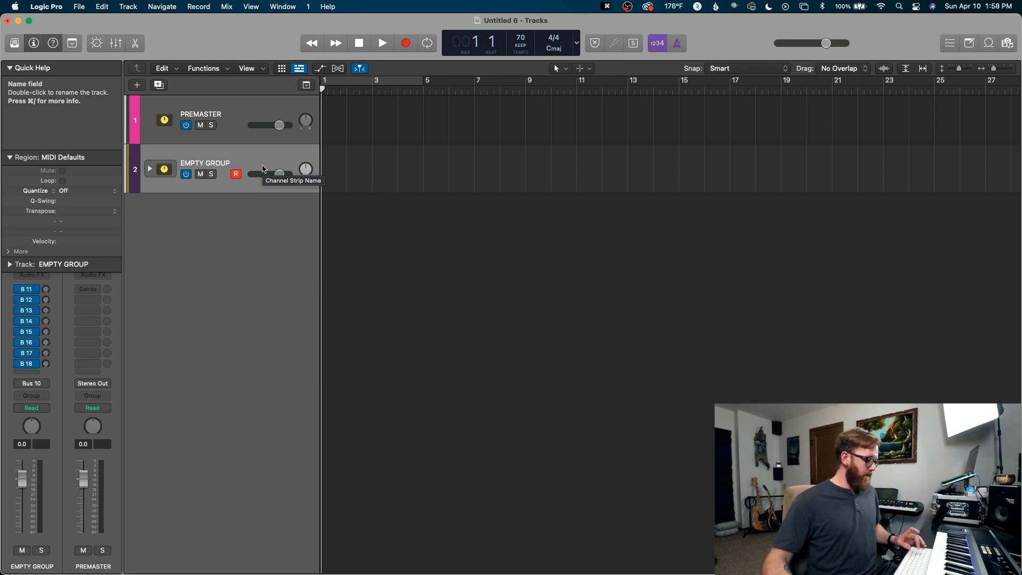
key(super+d)
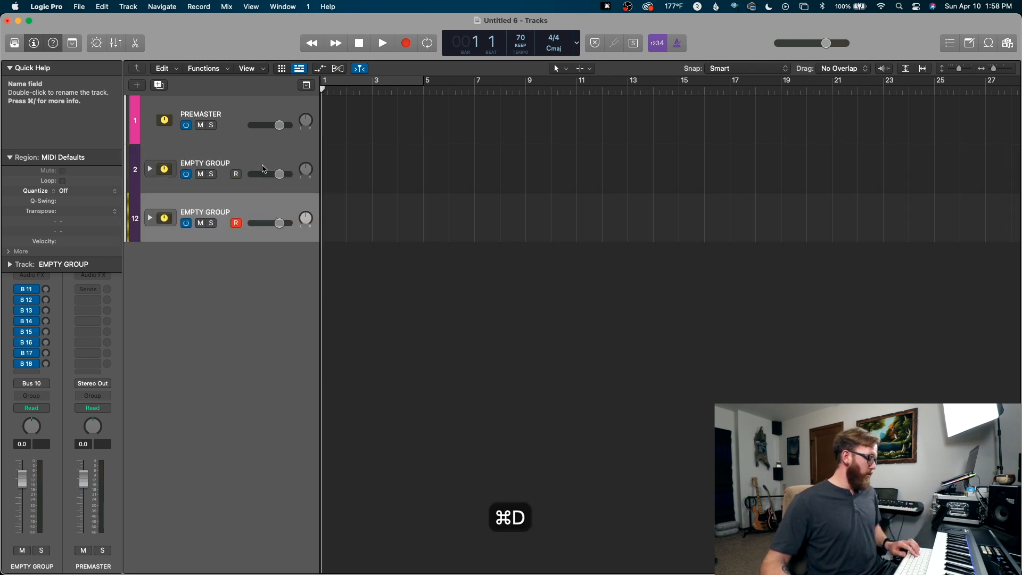
Rename the first EMPTY GROUP stack, directly below PREMASTER, as Pianos & Keys
click(260, 167)
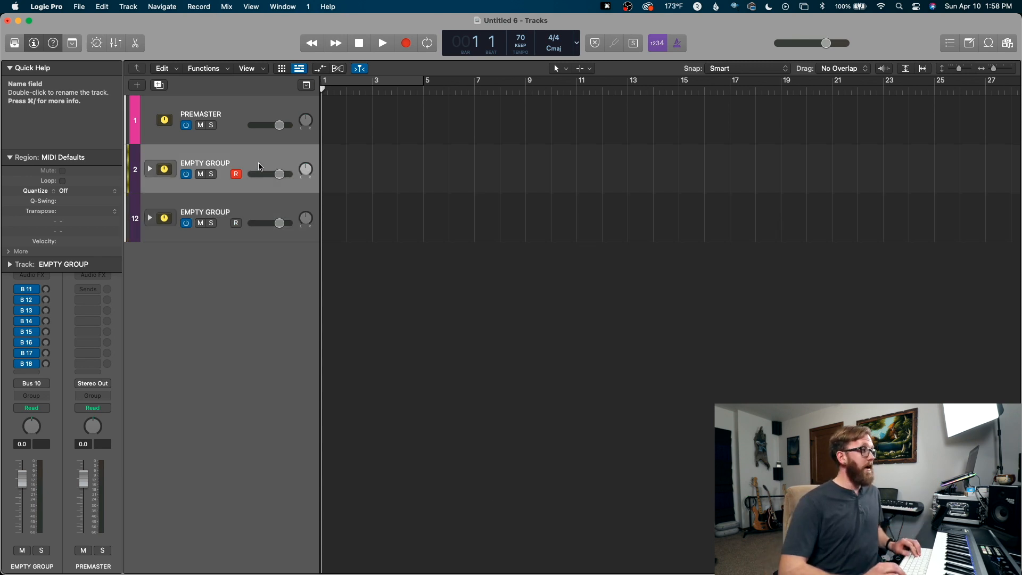
double_click(259, 167)
text(Pi)
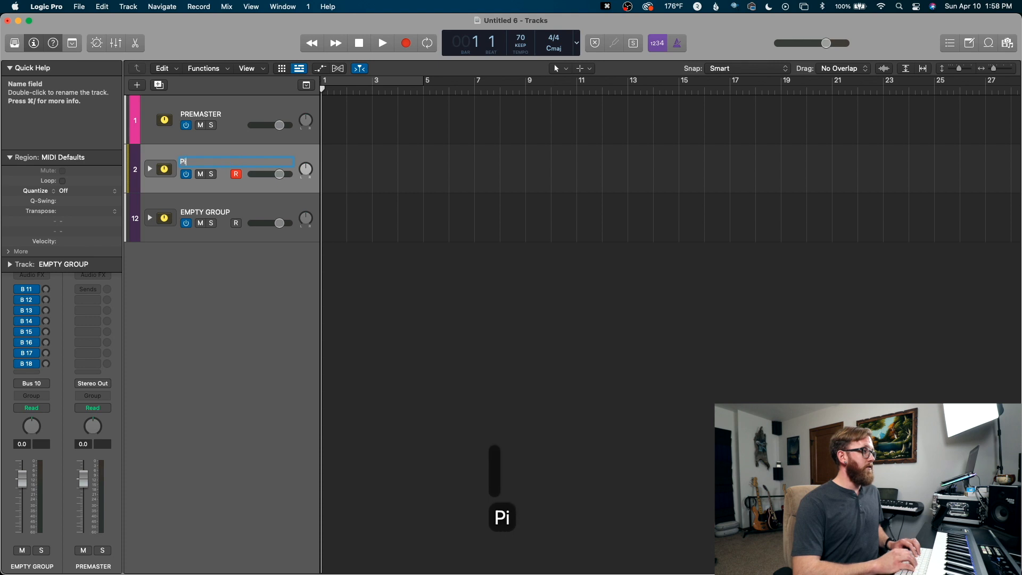
text(anos & Keys)
key(Return)
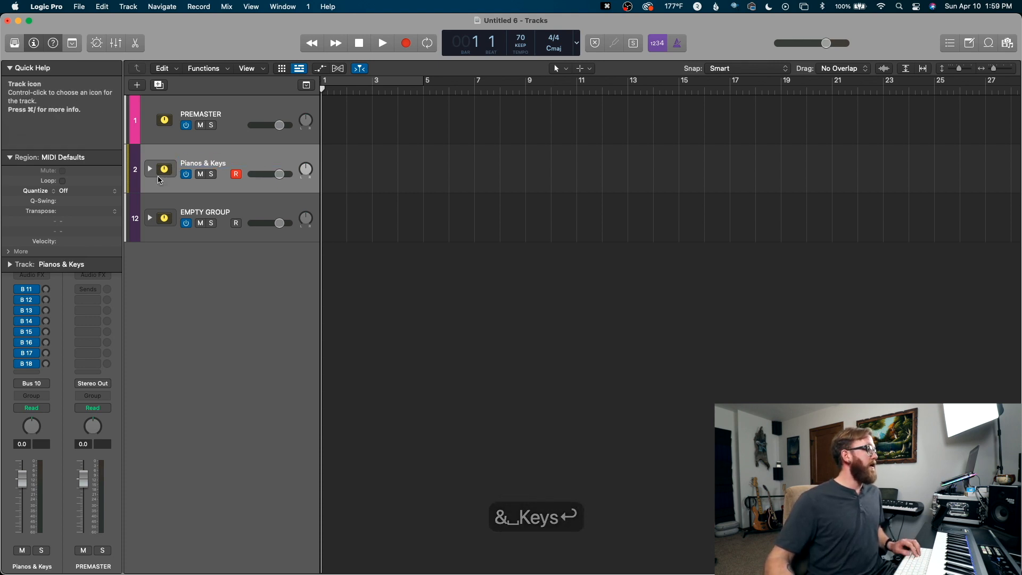
Expand the Pianos & Keys stack and recolor the stack and all its subtracks bright blue
click(151, 170)
scroll(250, 436, down, 3)
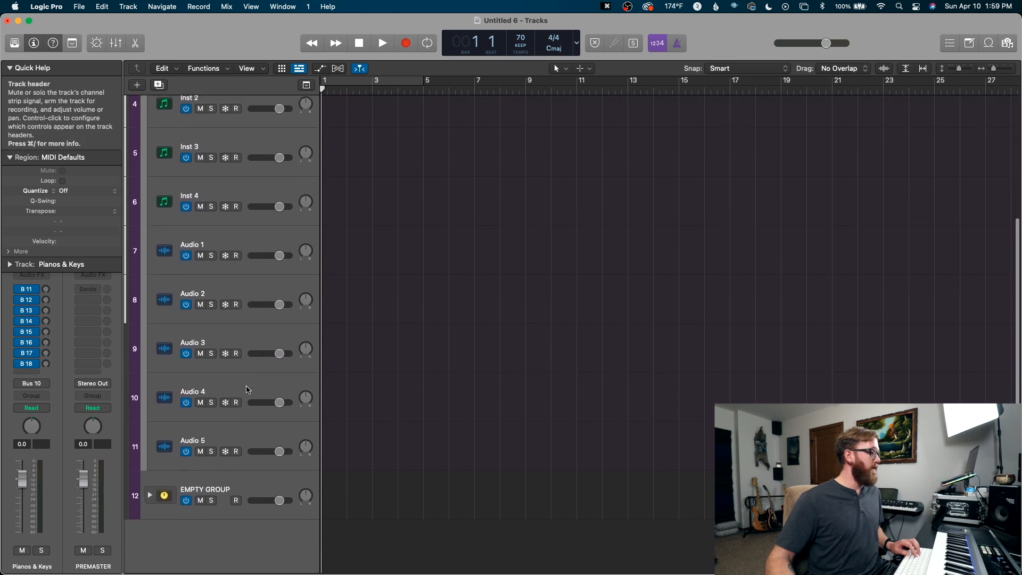
shift+click(250, 436)
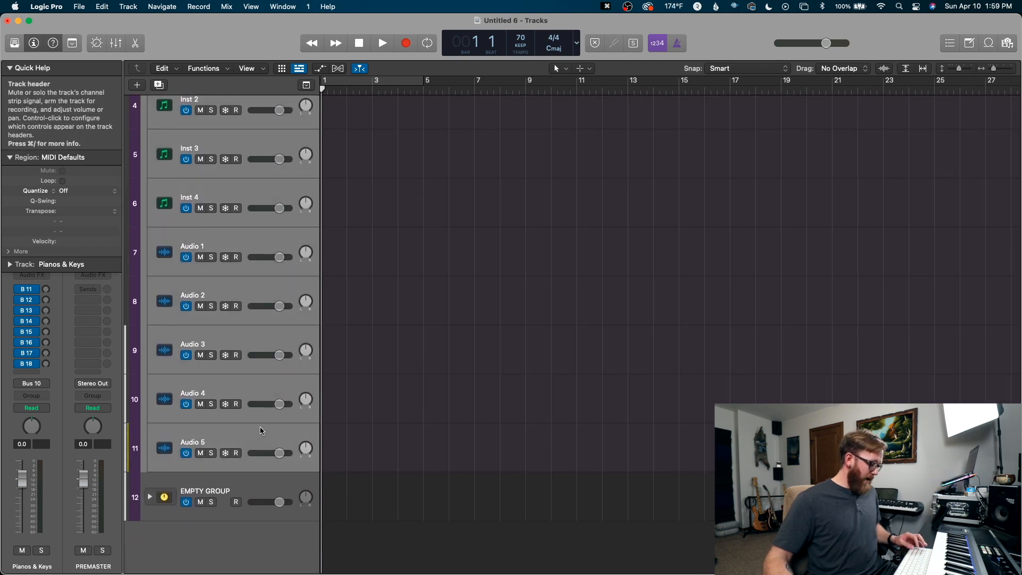
key(alt+c)
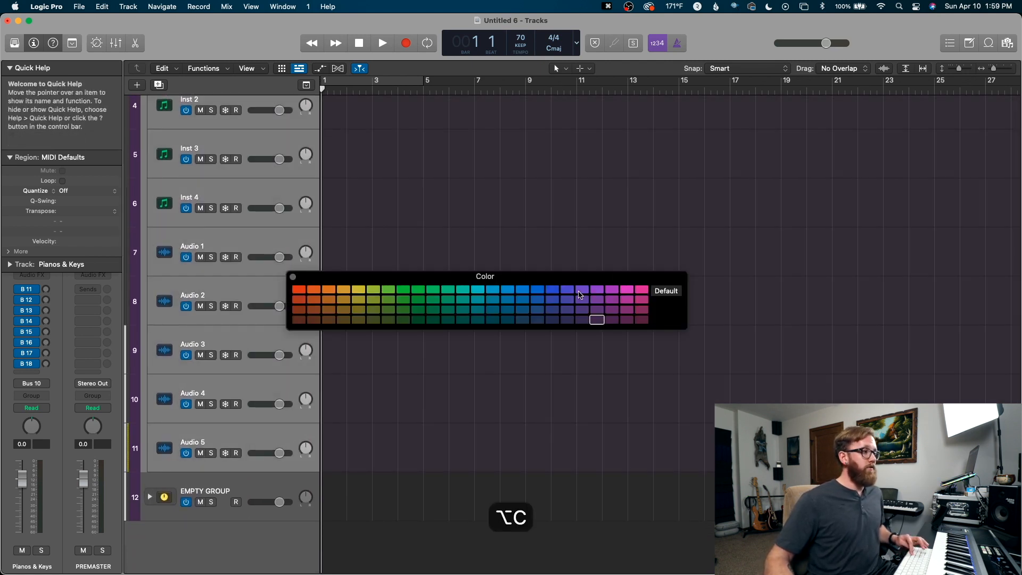
click(553, 291)
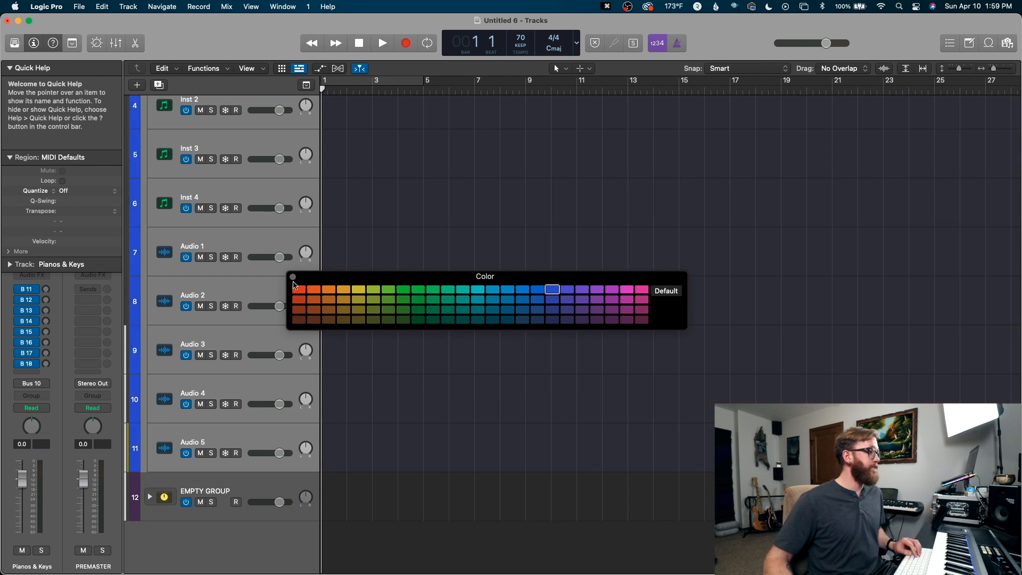
click(293, 277)
scroll(281, 243, up, 6)
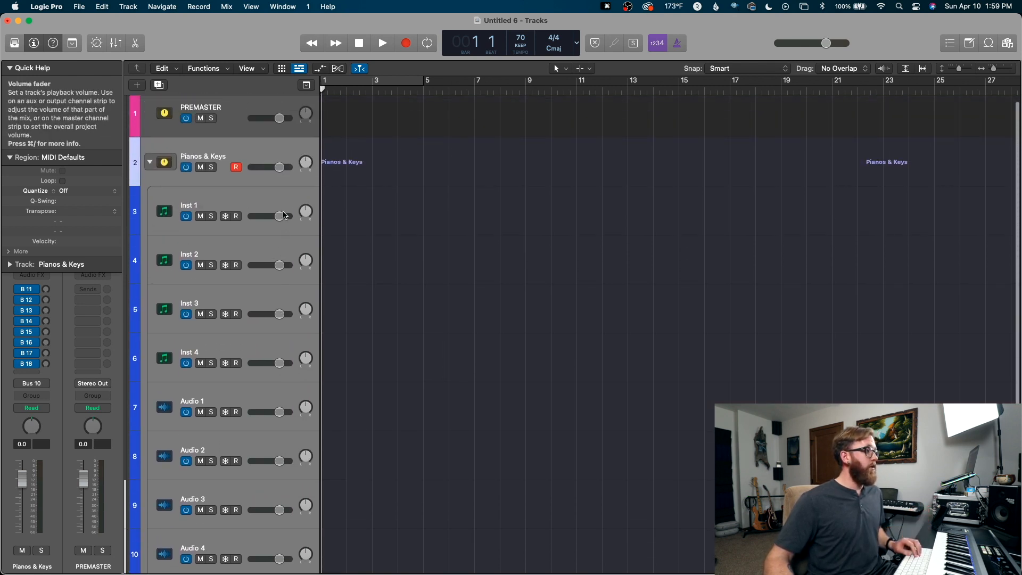
Load the stereo Keyscape instrument on Inst 1 of Pianos & Keys with the user patch LA Custom C7 - Wash broken
click(285, 207)
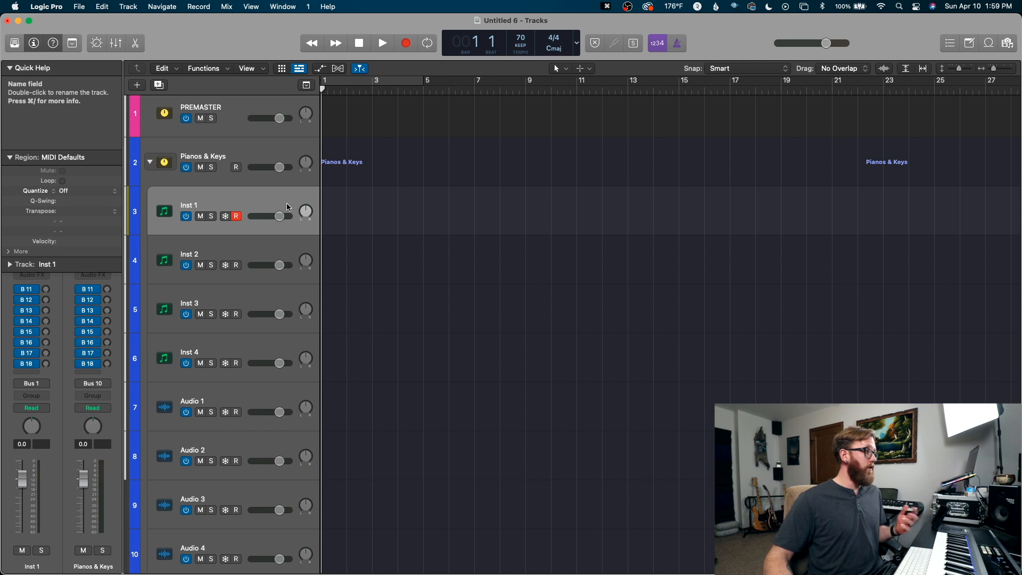
click(11, 157)
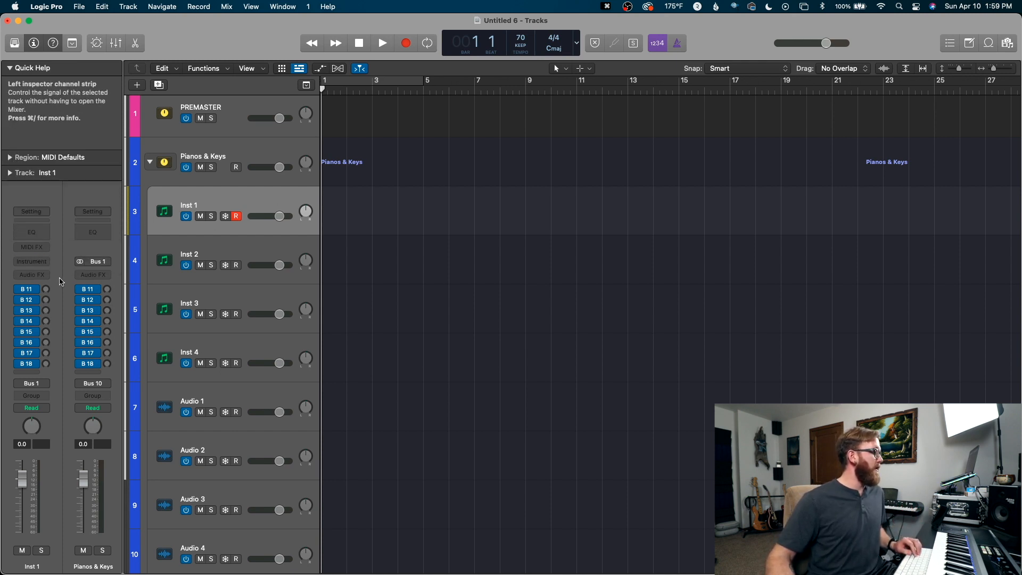
click(52, 264)
mouse_move(54, 295)
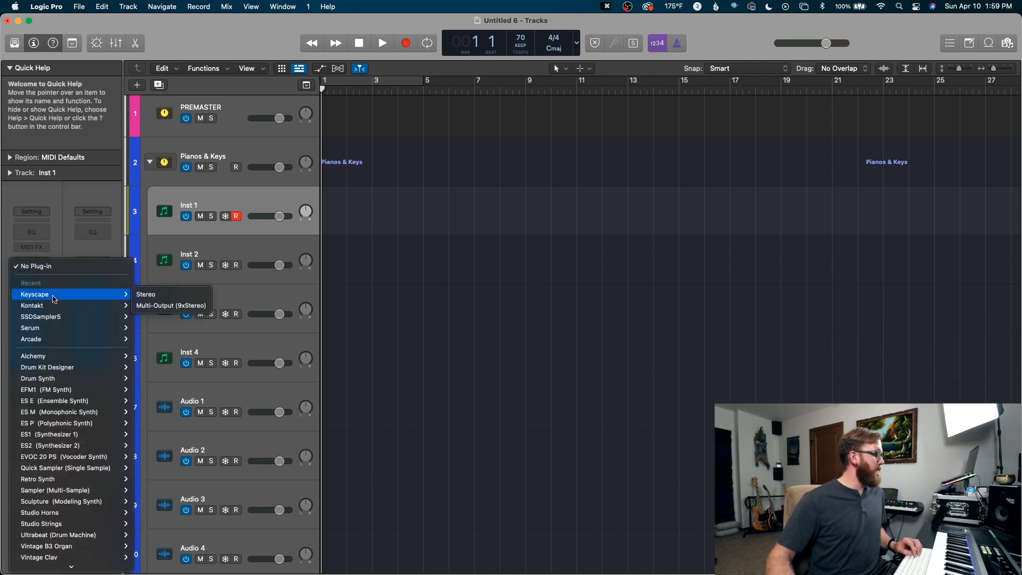
click(153, 297)
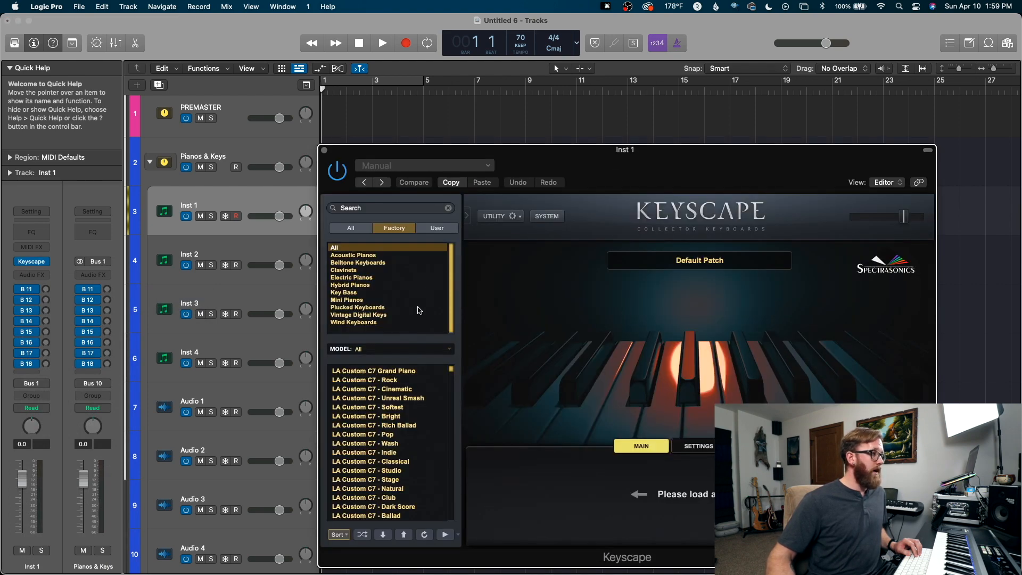
click(438, 229)
click(400, 389)
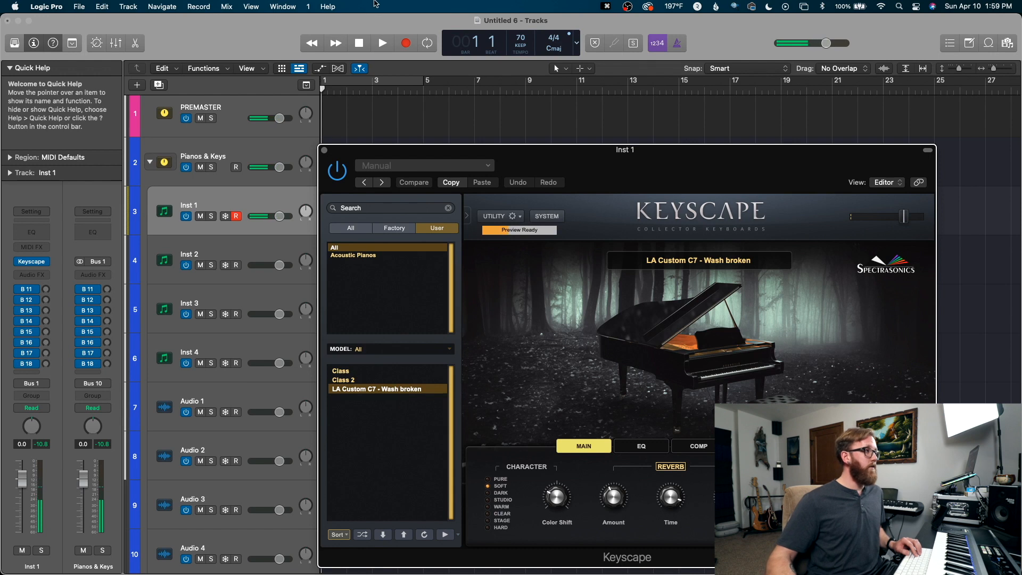
click(324, 151)
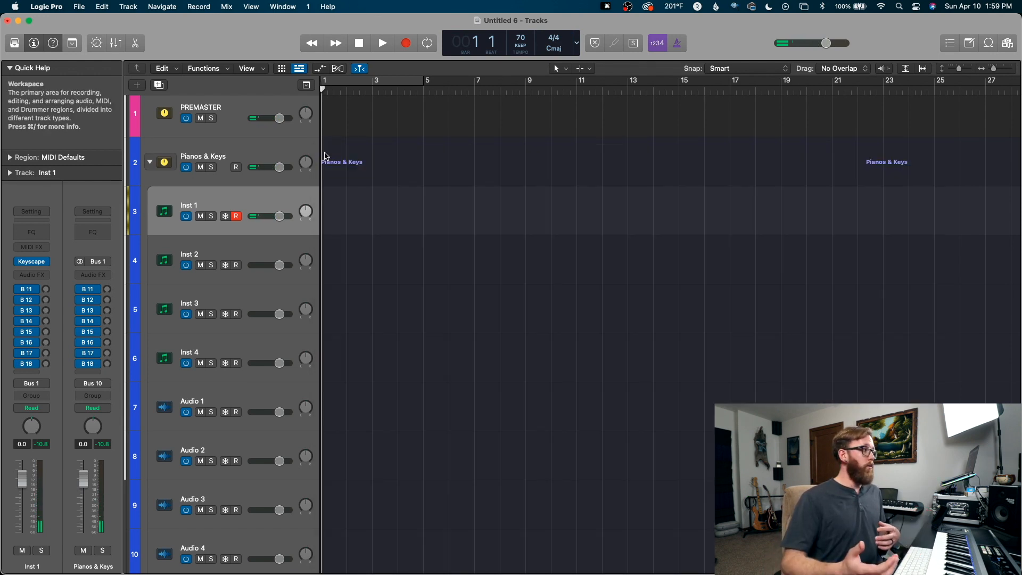
Rename the Inst 1 track in Pianos & Keys as Keyscape - Wash
key(shift+Return)
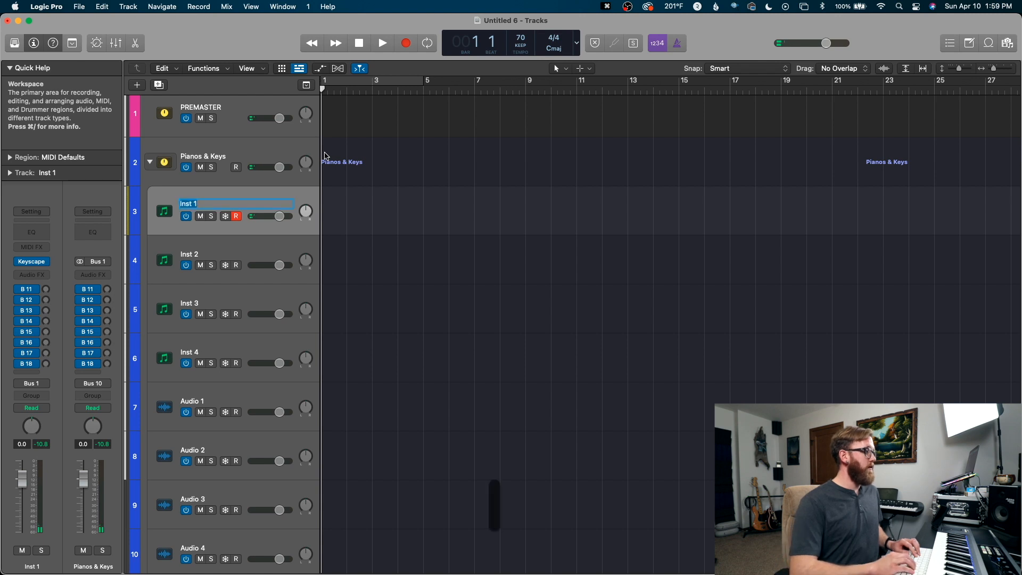
text(Keyscae -)
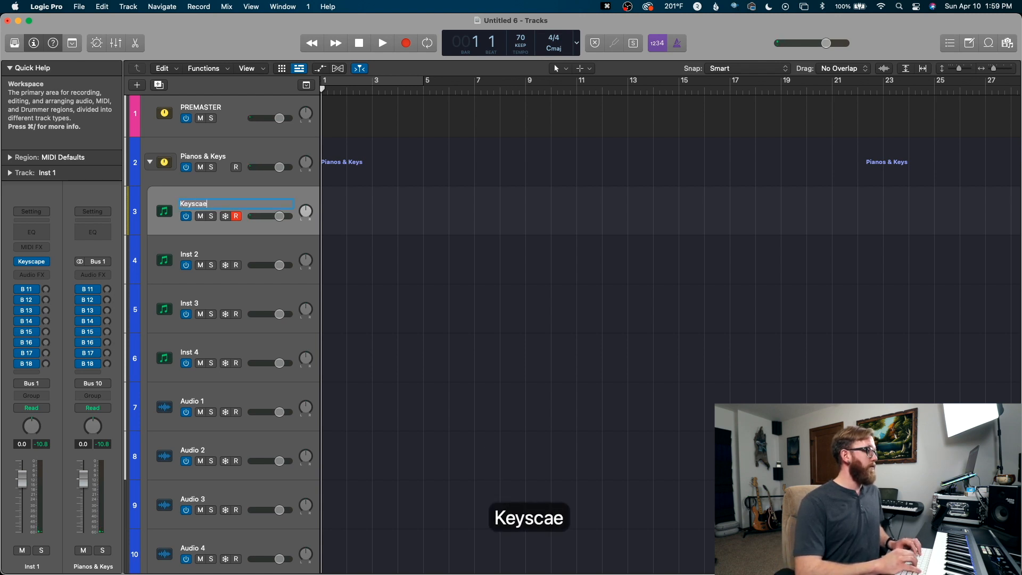
key(BackSpace)
key(BackSpace)
key(BackSpace)
text(pe - Wash)
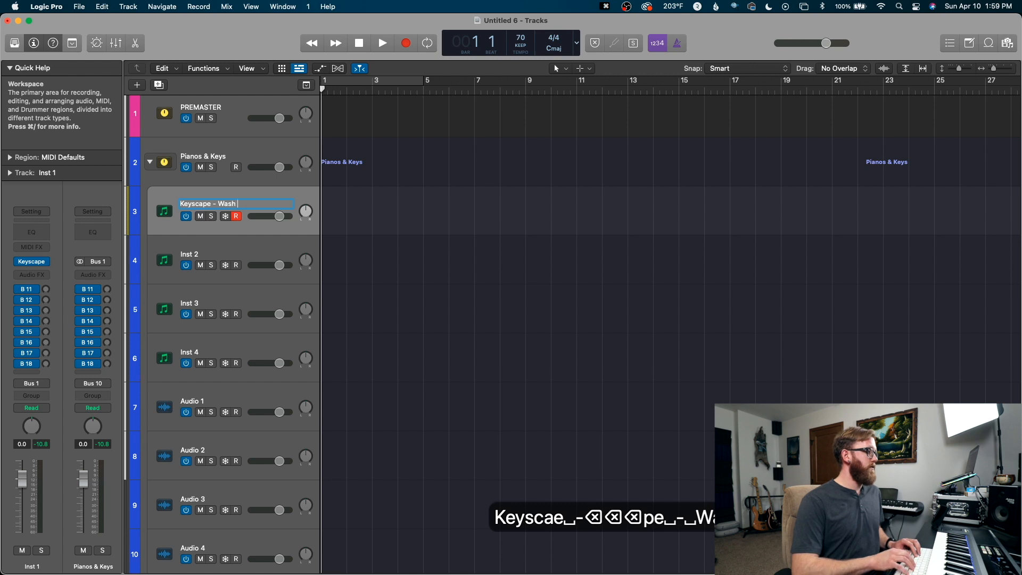
key(Return)
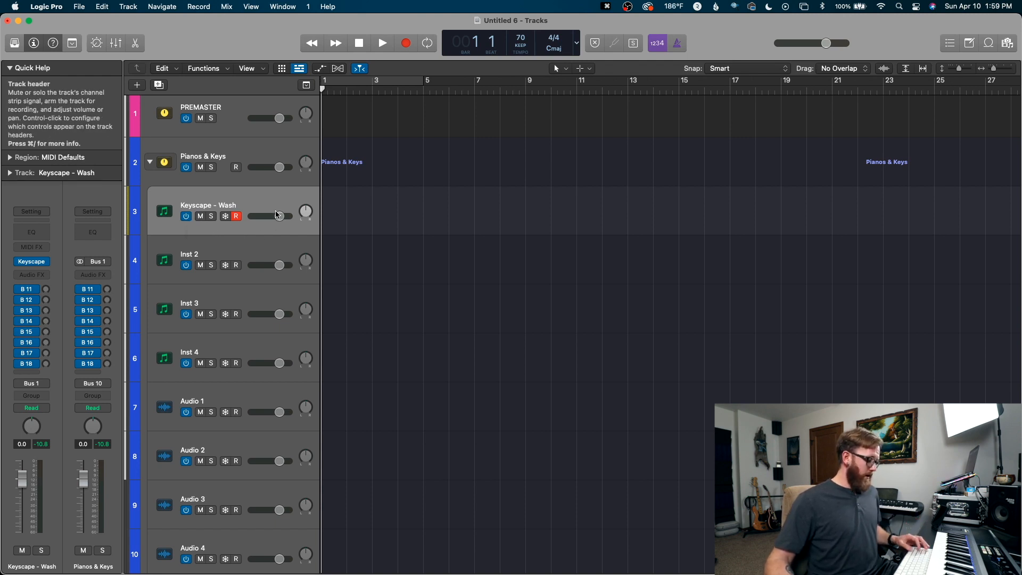
Duplicate the Keyscape - Wash track three times
key(super+d)
key(super+d)
key(super+d)
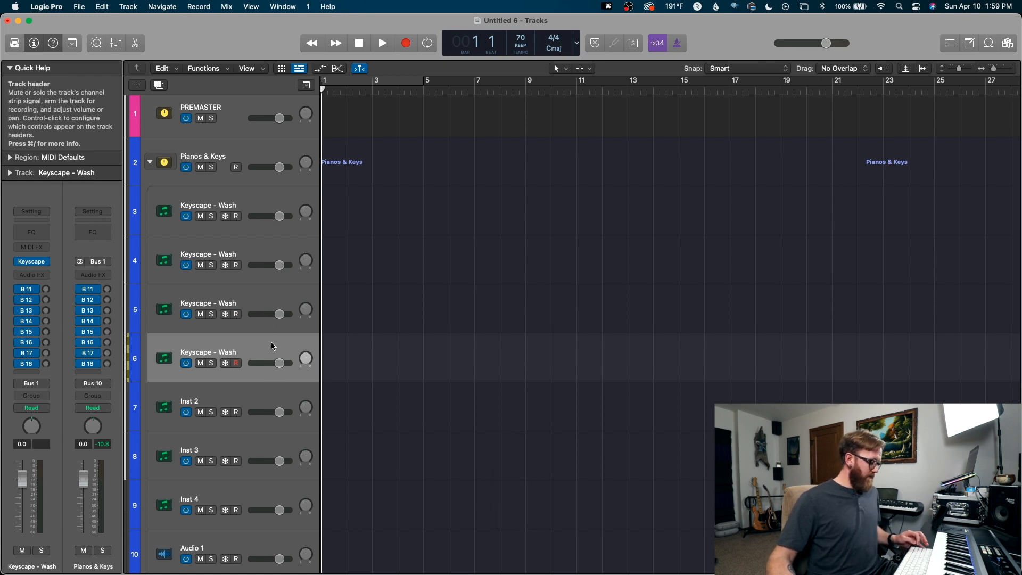
Turn off all four Keyscape - Wash tracks to save processing power and collapse the Pianos & Keys stack
shift+click(269, 206)
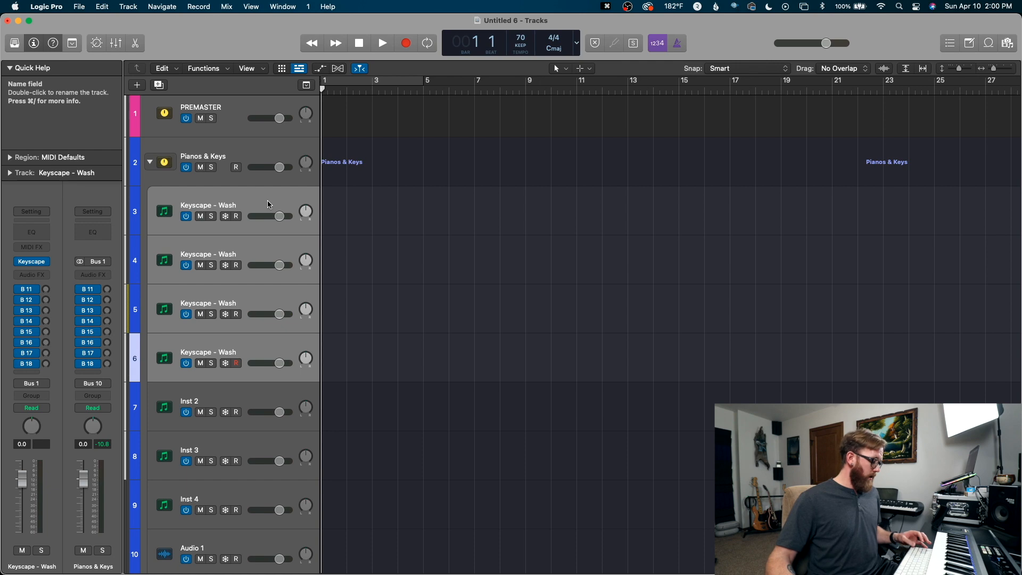
click(186, 217)
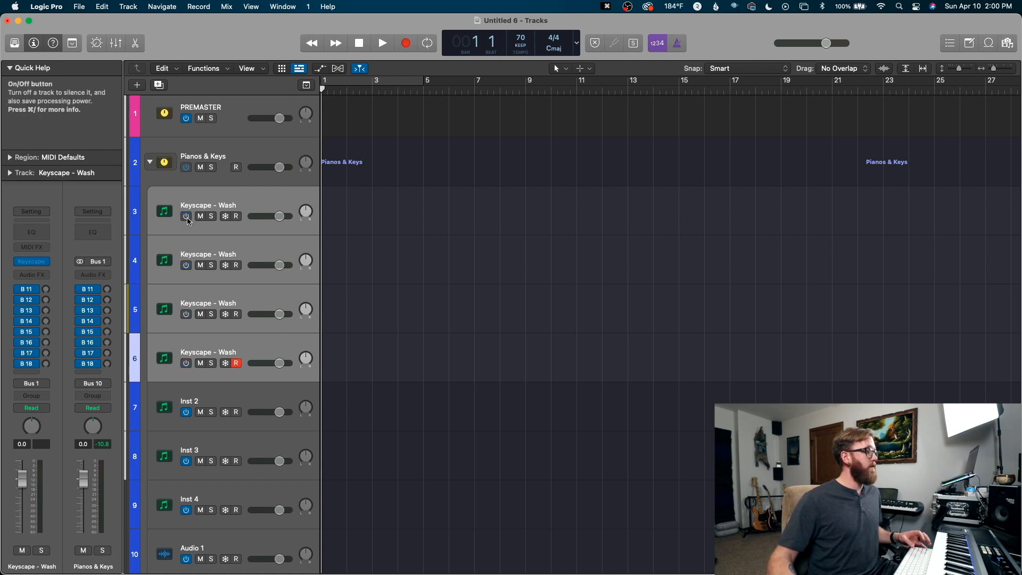
key(x)
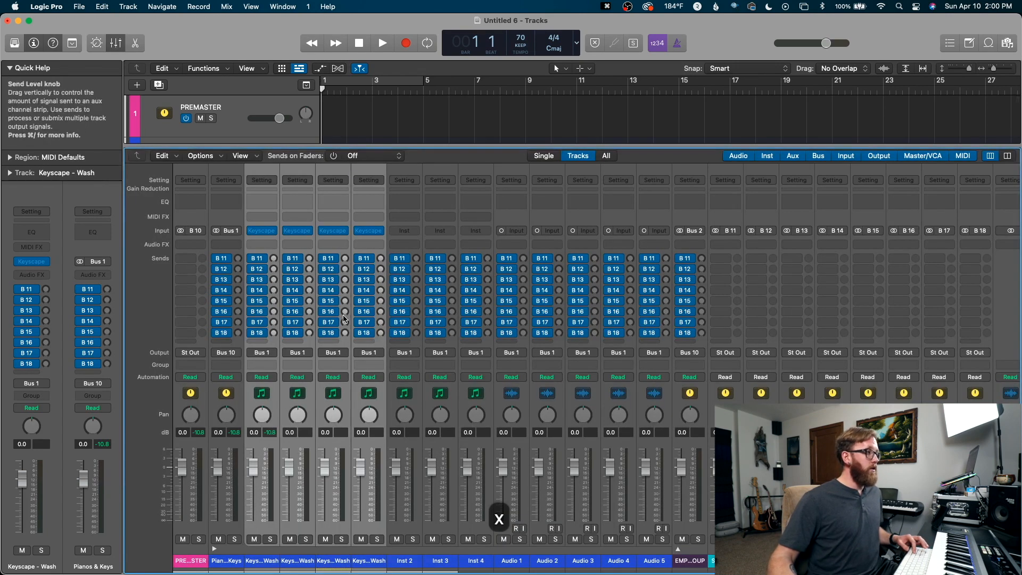
drag(250, 234, 392, 233)
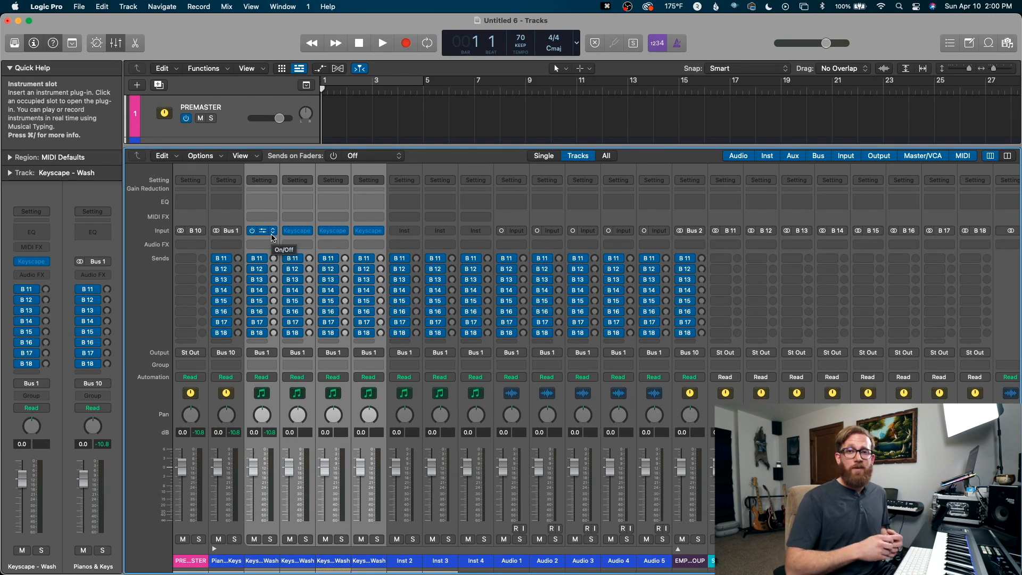
key(x)
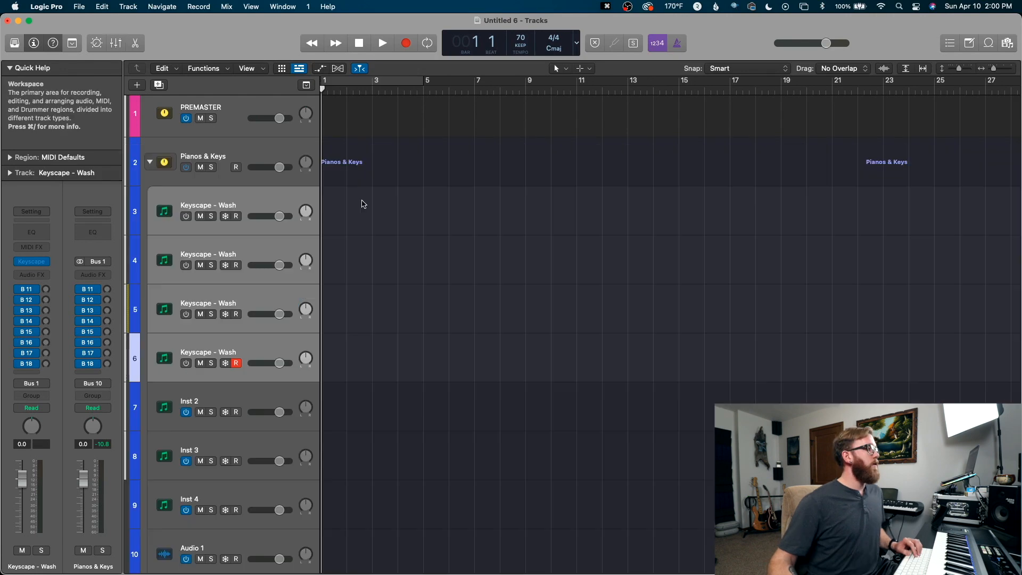
click(150, 162)
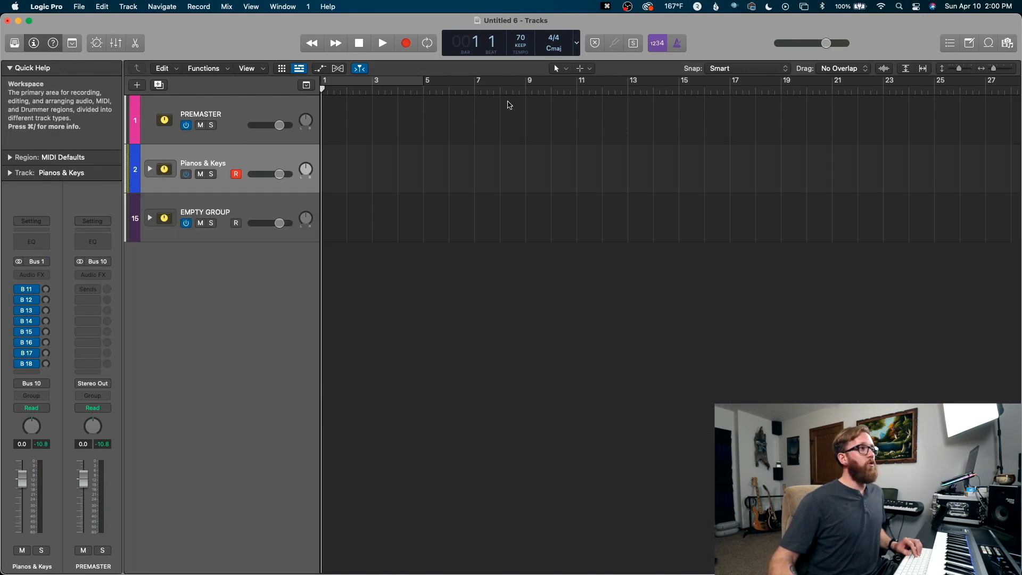
Customize the control bar display by setting the LCD to Custom and enabling Sample Rate or Punch Locators
right_click(539, 40)
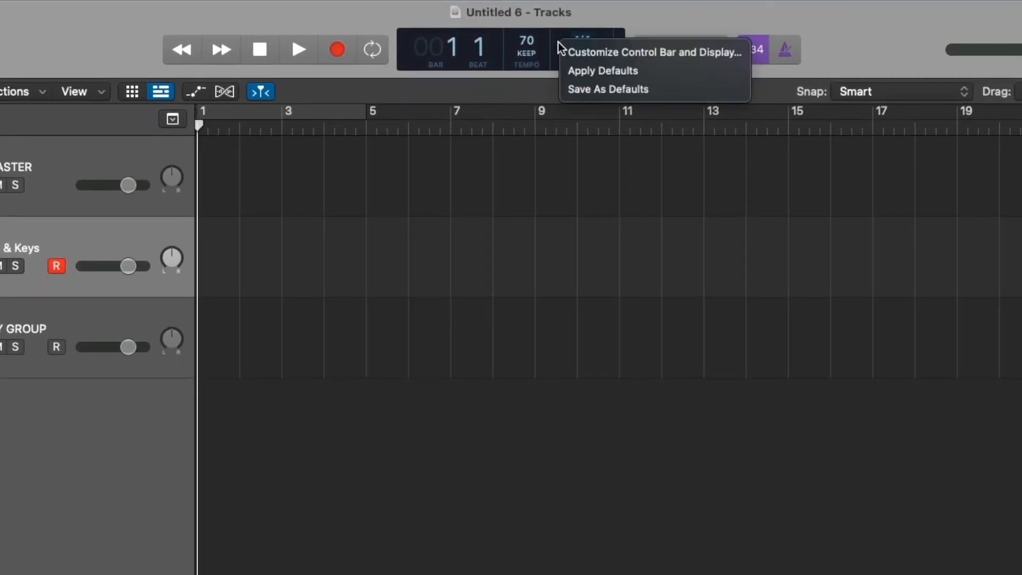
click(579, 53)
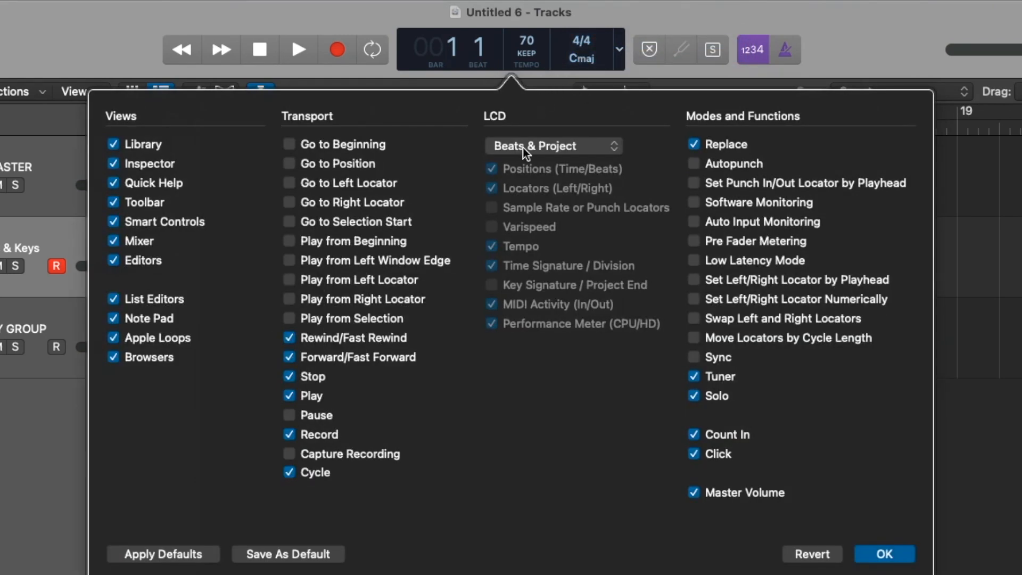
click(551, 142)
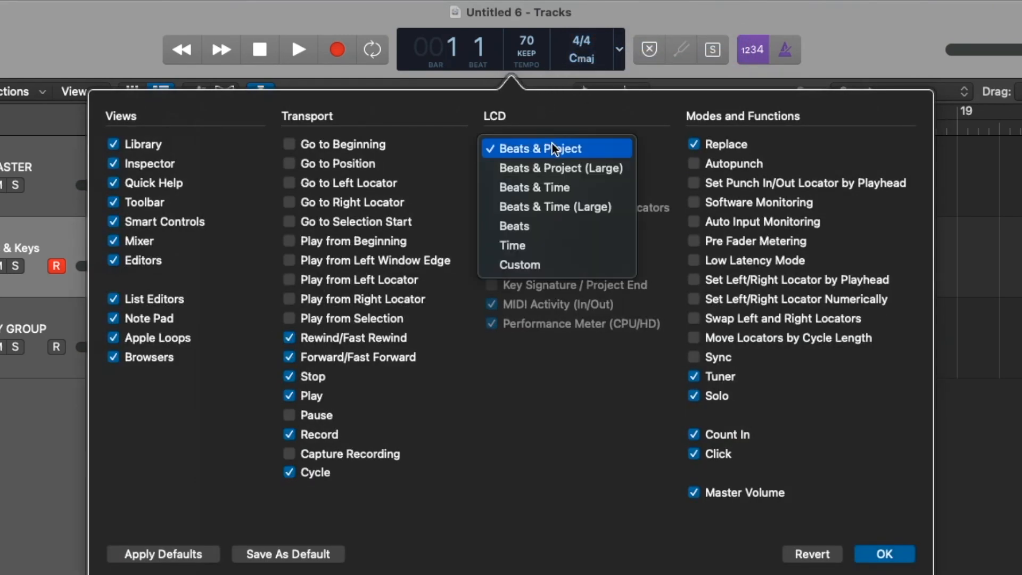
click(560, 270)
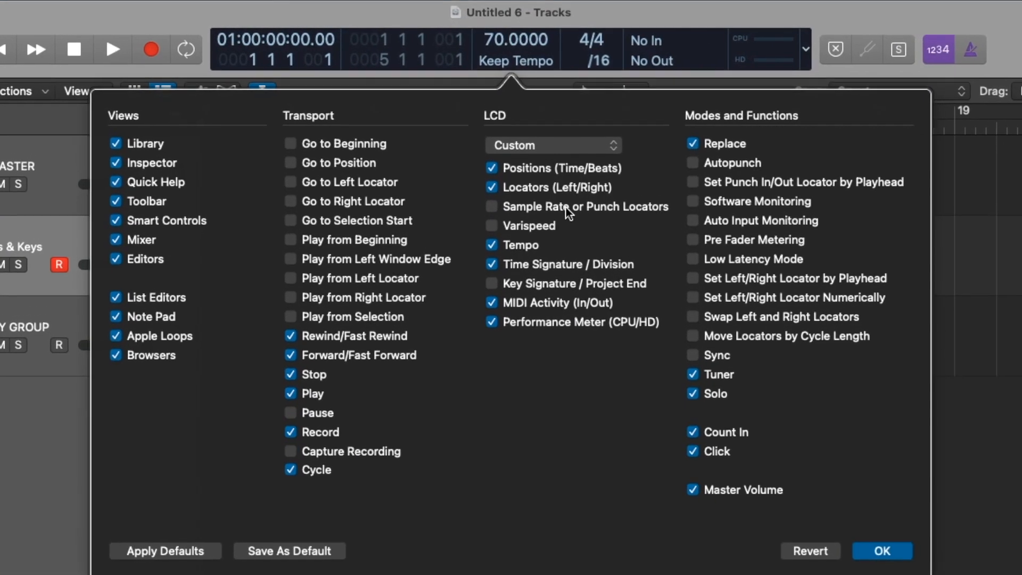
click(545, 140)
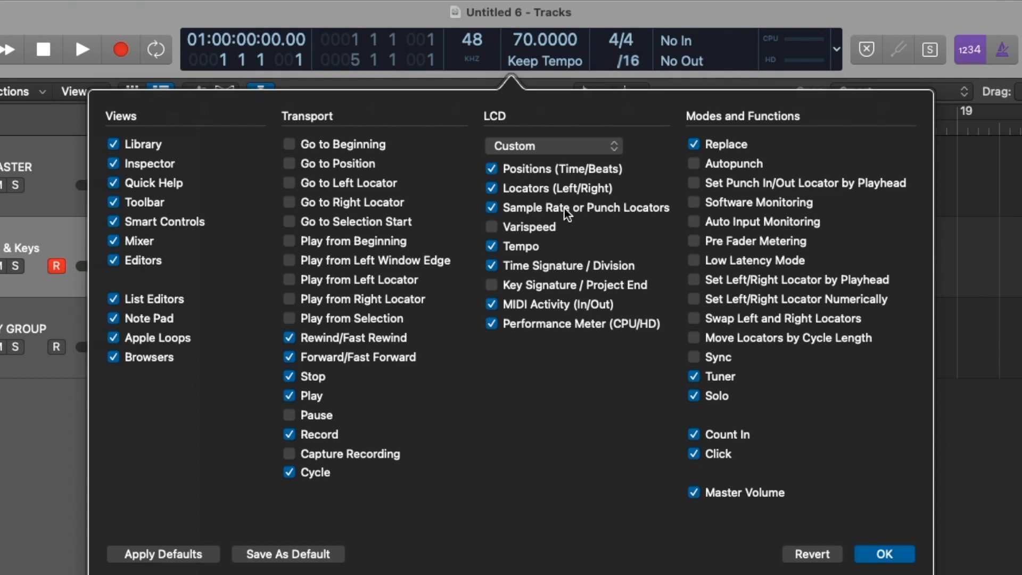
Add Low Latency Mode and Pre Fader Metering to the control bar's modes and functions and accept the customization
click(740, 263)
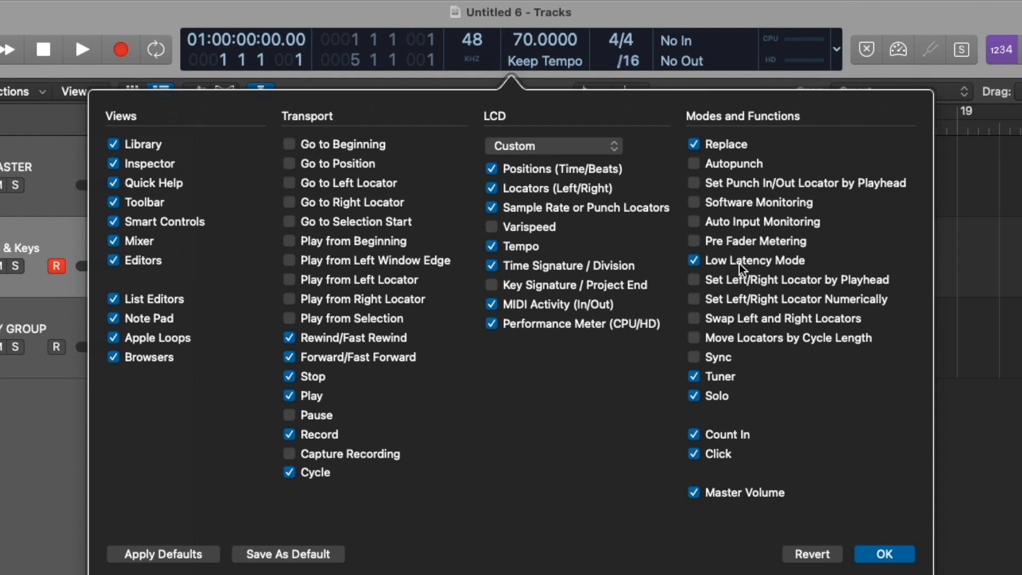
click(733, 242)
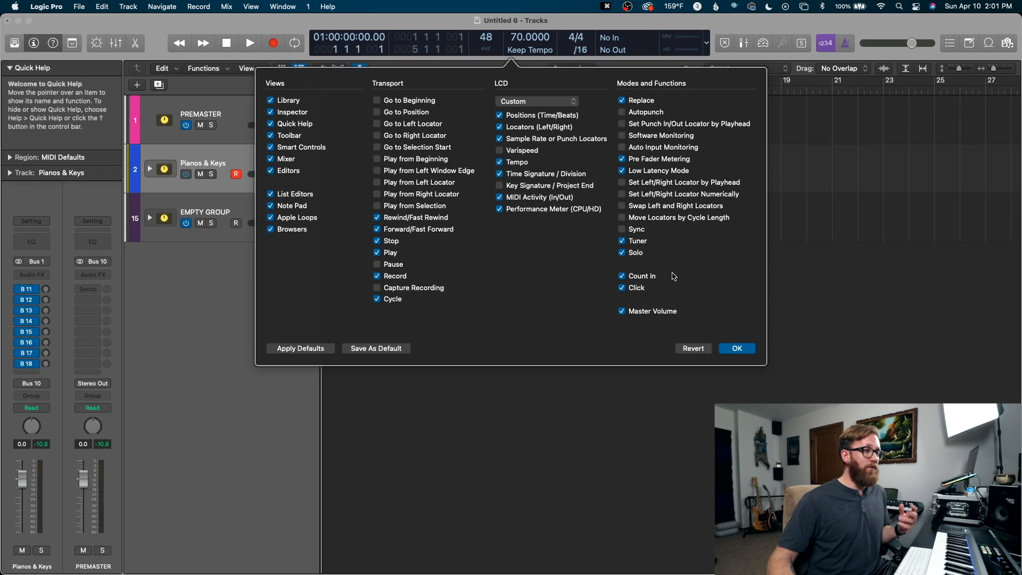
click(736, 349)
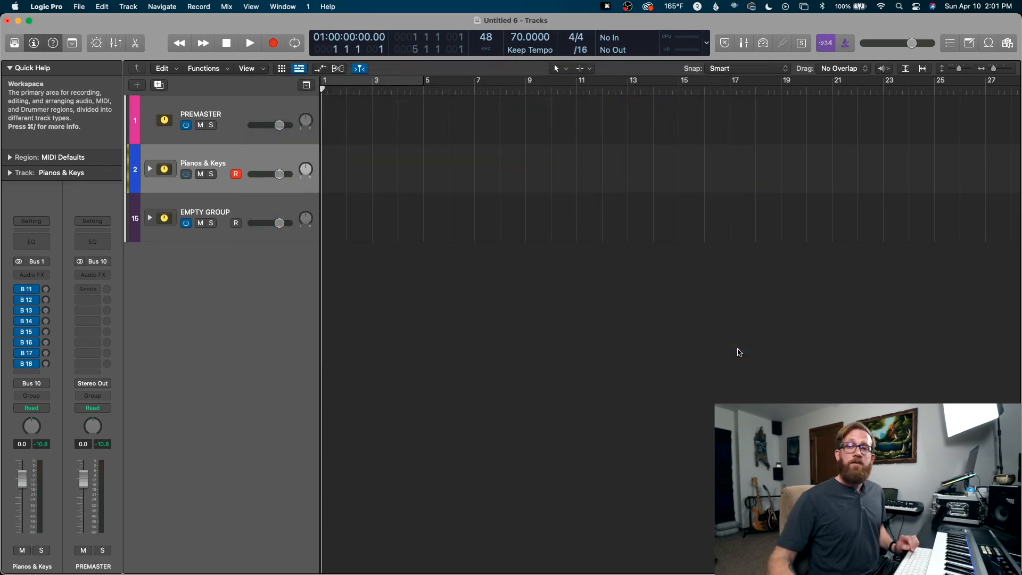
Create a marker at bar 1 named Intro and show the global tracks
key(super+Left)
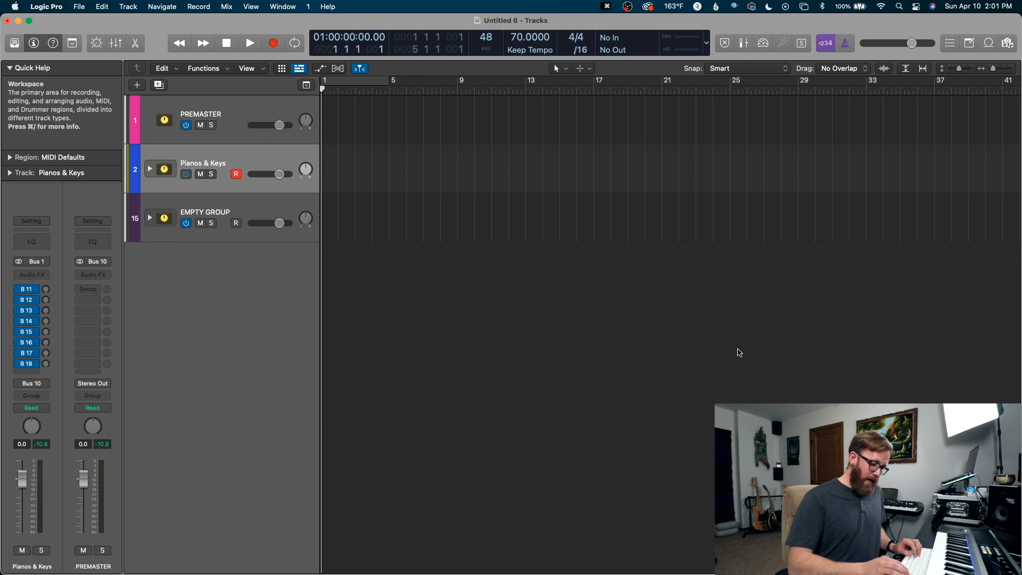
key(alt+apostrophe)
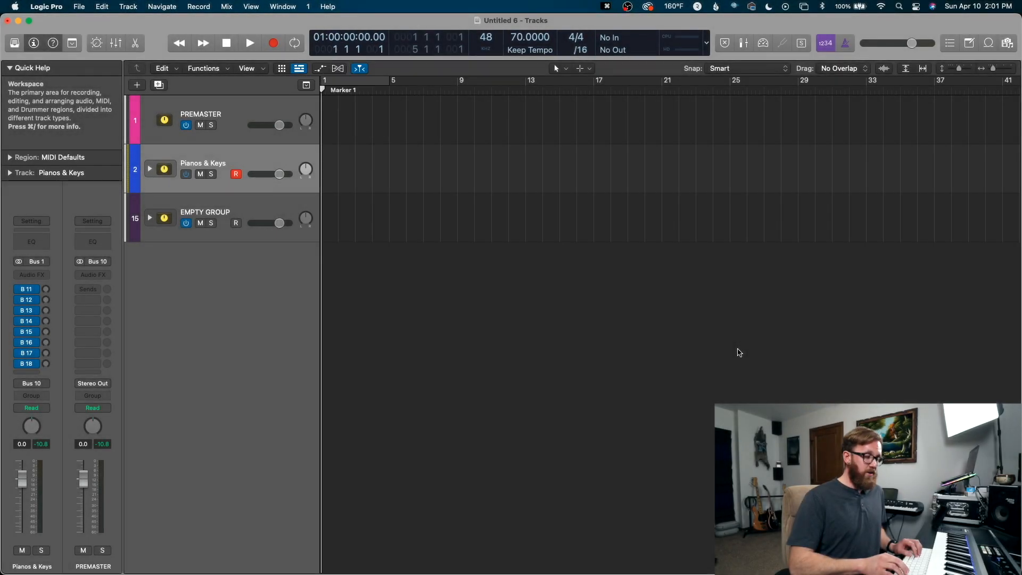
key(shift+apostrophe)
text(Intro)
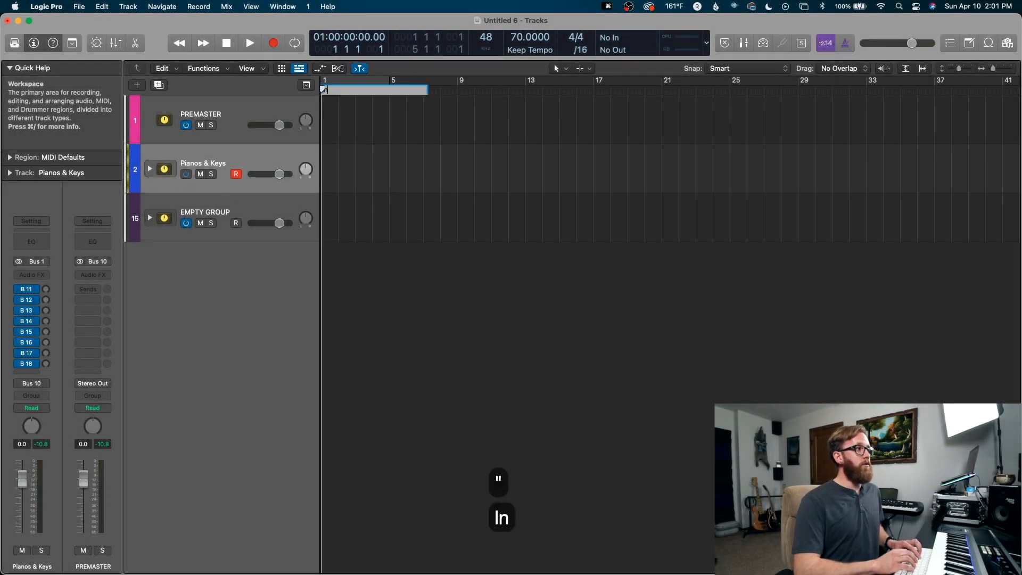
key(Return)
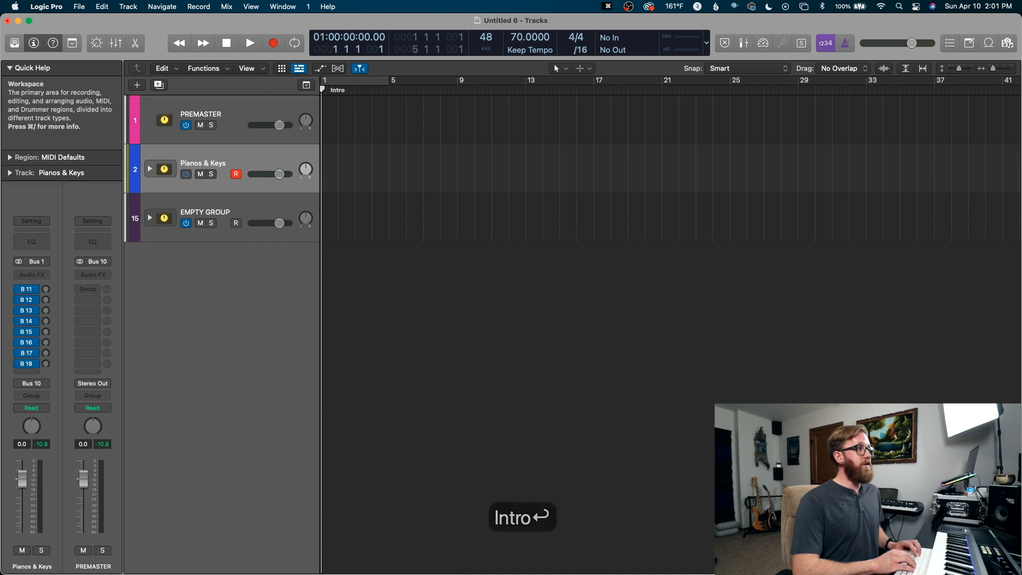
key(g)
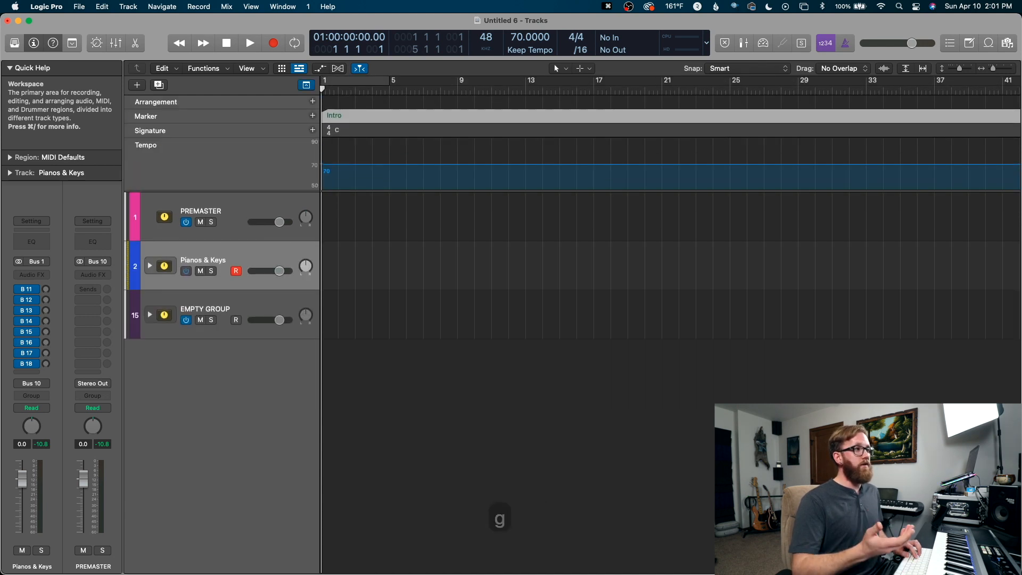
Hide the global tracks and create a marker named Verse at bar 5
key(g)
key(period)
key(period)
key(period)
key(period)
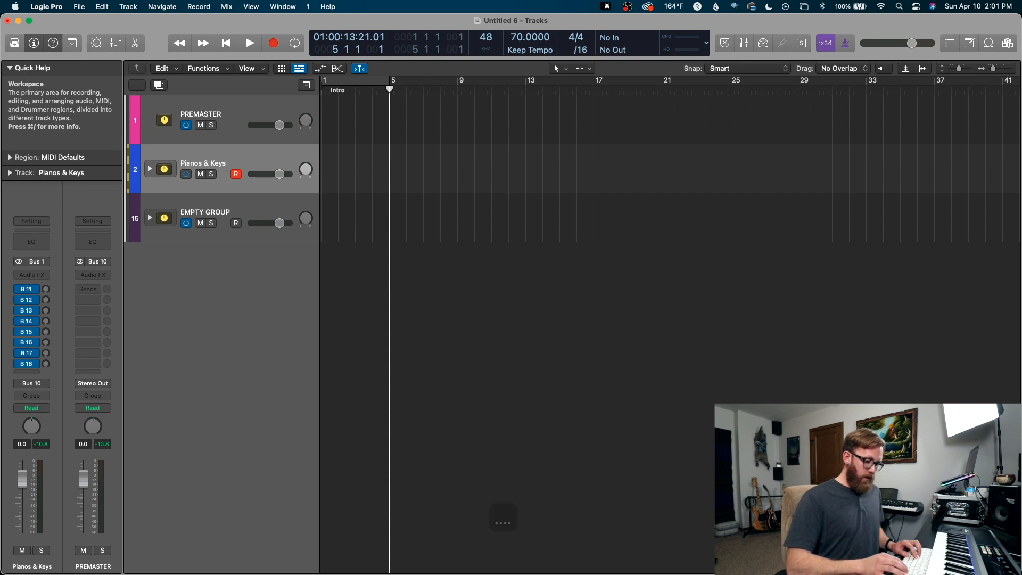
key(alt+apostrophe)
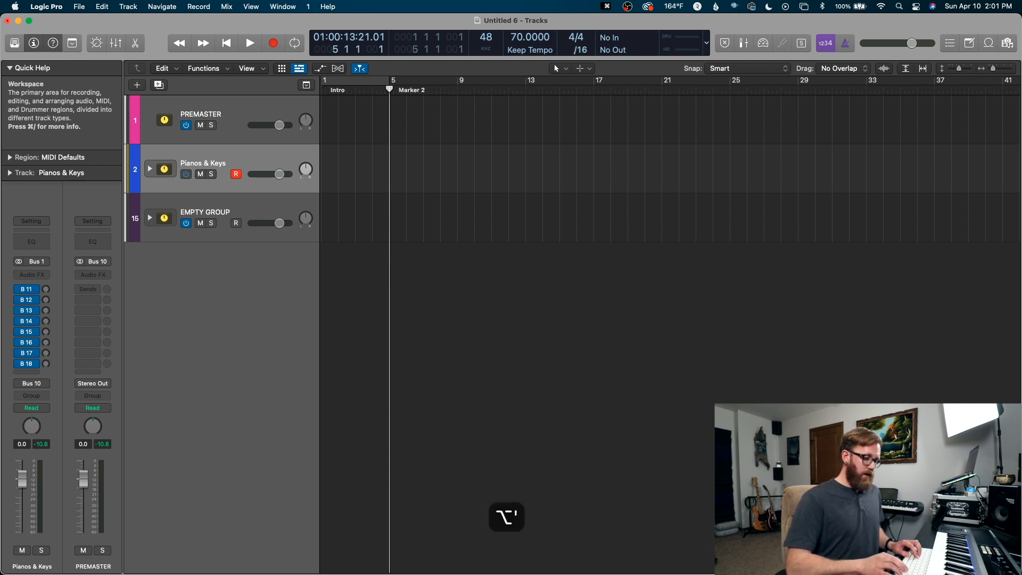
key(shift+apostrophe)
text(Verse)
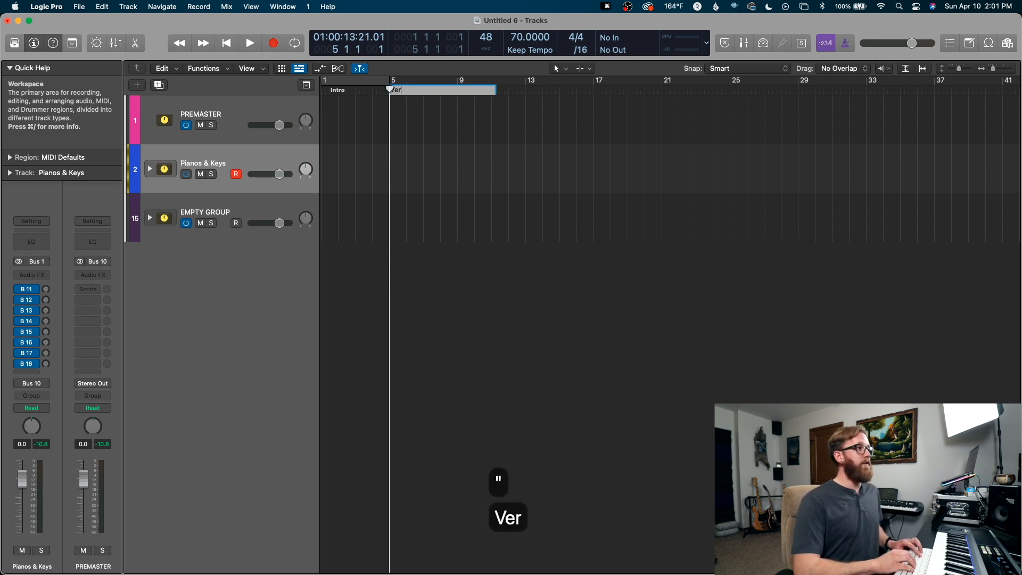
key(Return)
Create a marker named Pre at bar 17
key(period)
key(period)
key(period)
key(period)
key(period)
key(period)
key(period)
key(period)
key(period)
key(period)
key(period)
key(period)
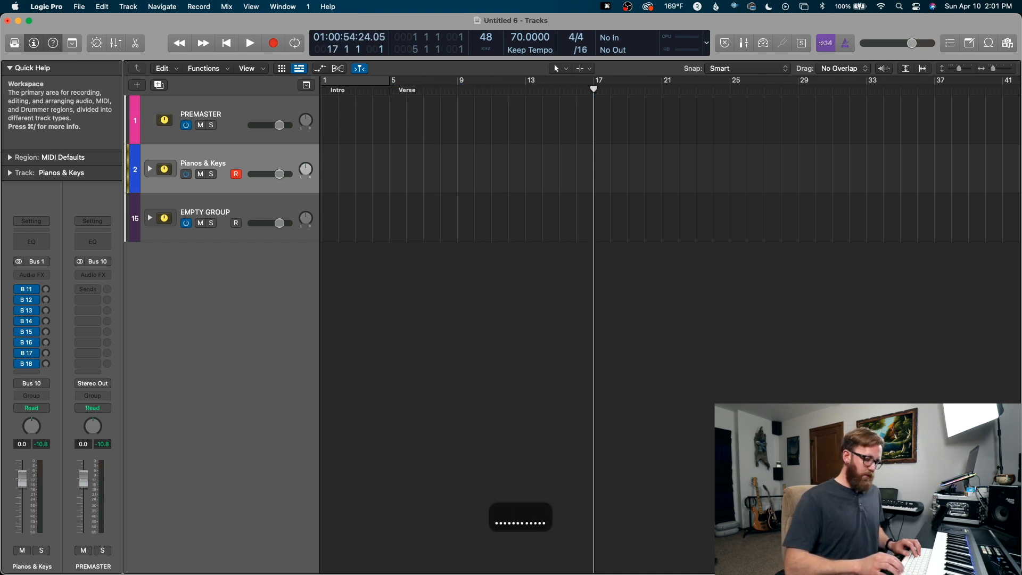
key(alt+apostrophe)
text(Ch)
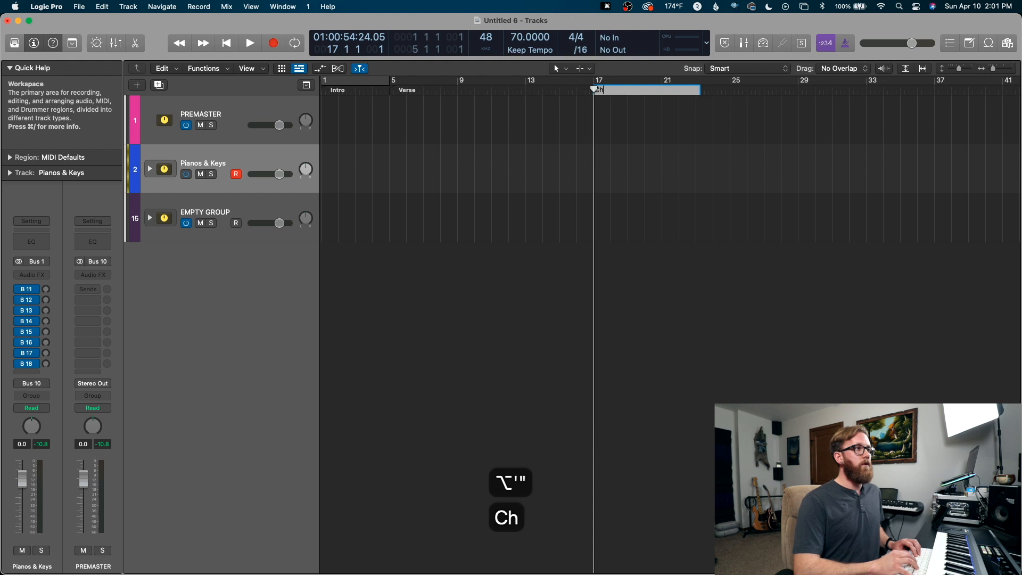
key(BackSpace)
key(BackSpace)
text(pre)
key(BackSpace)
key(BackSpace)
key(BackSpace)
text(P)
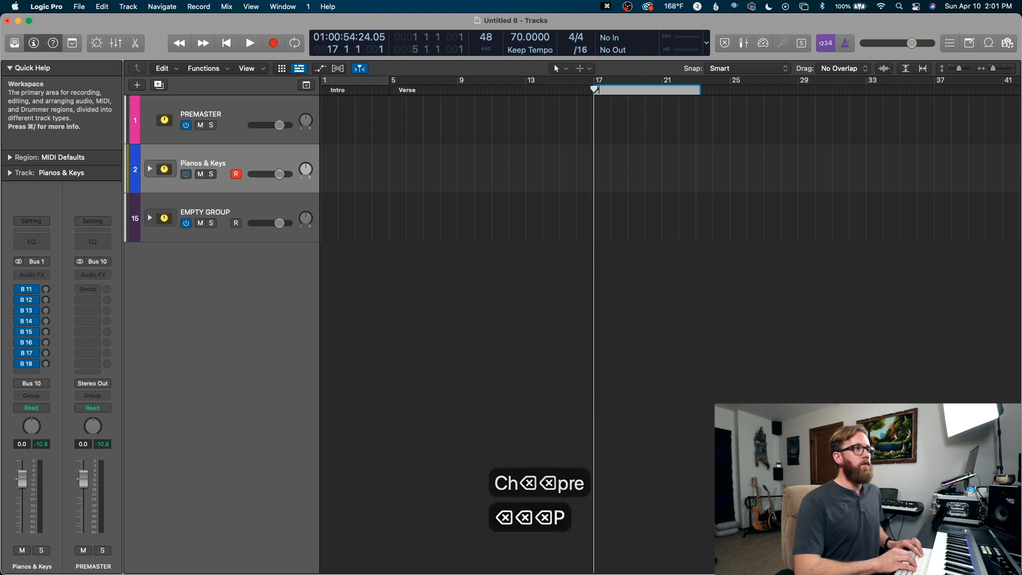
text(re)
key(Return)
Create a marker named Chorus at bar 21
key(period)
key(period)
key(period)
key(period)
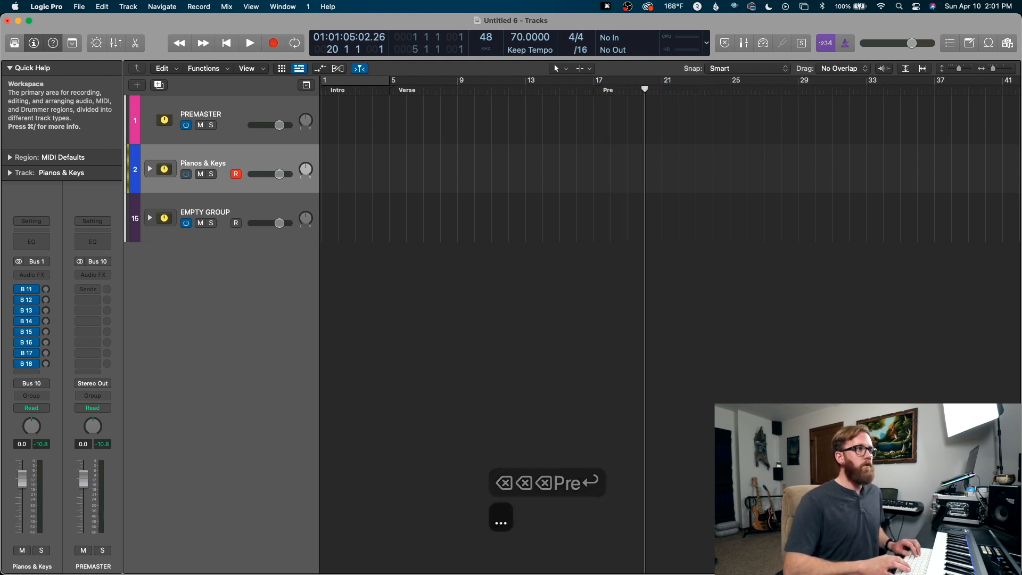
key(alt+apostrophe)
key(shift+apostrophe)
text(Chro)
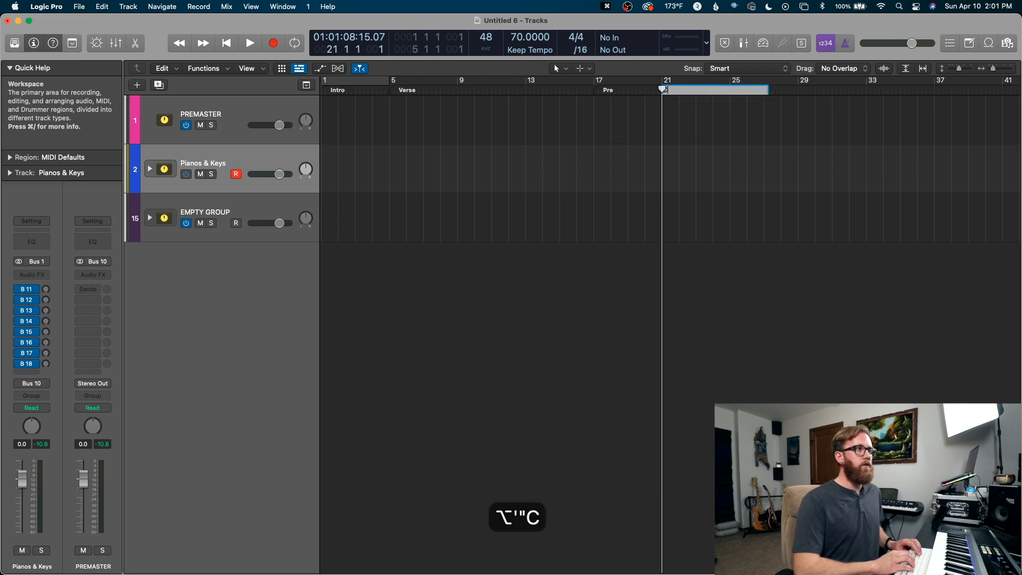
key(BackSpace)
key(BackSpace)
text(orus)
key(Return)
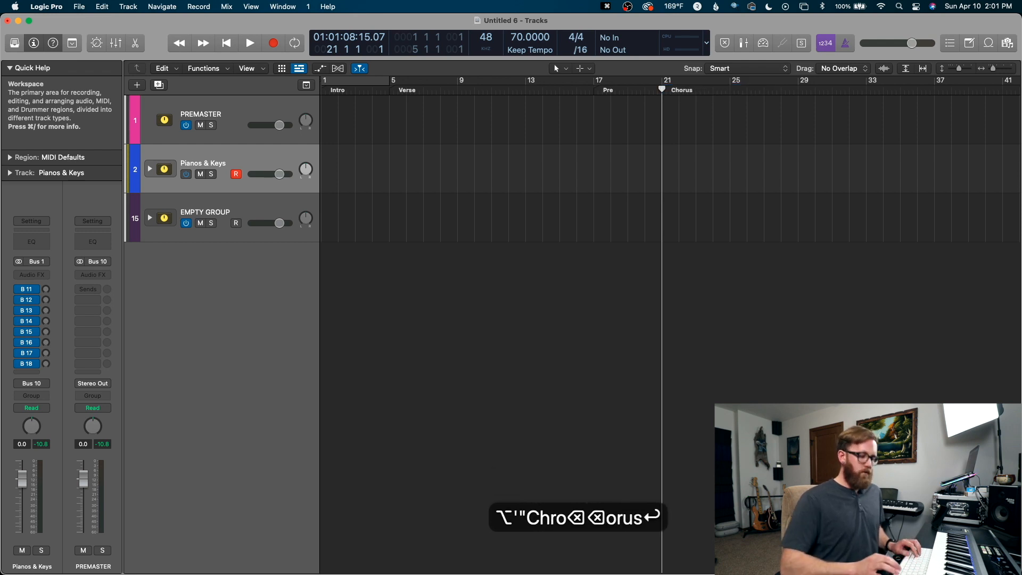
Create a second marker named Verse at bar 33
key(period)
key(period)
key(period)
key(period)
key(period)
key(period)
key(period)
key(period)
key(period)
key(period)
key(period)
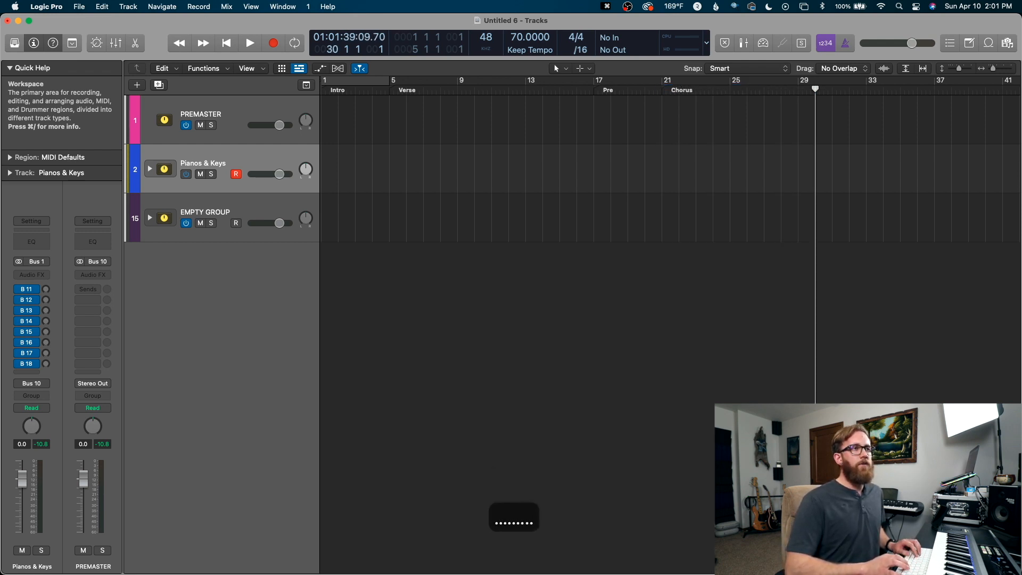
key(period)
key(alt+apostrophe)
text(Verse)
key(Return)
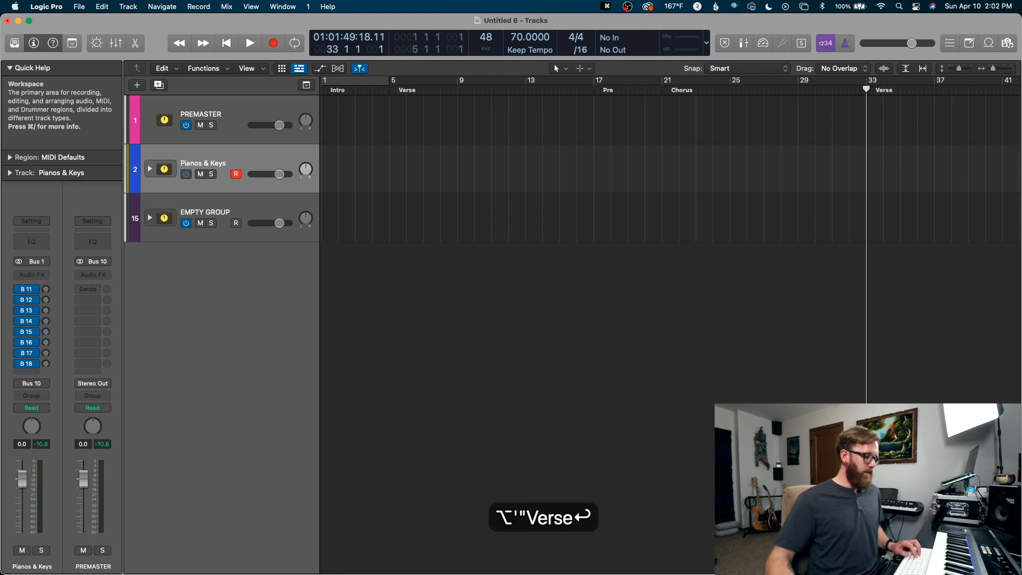
Show the global tracks and color both Verse markers turquoise
key(g)
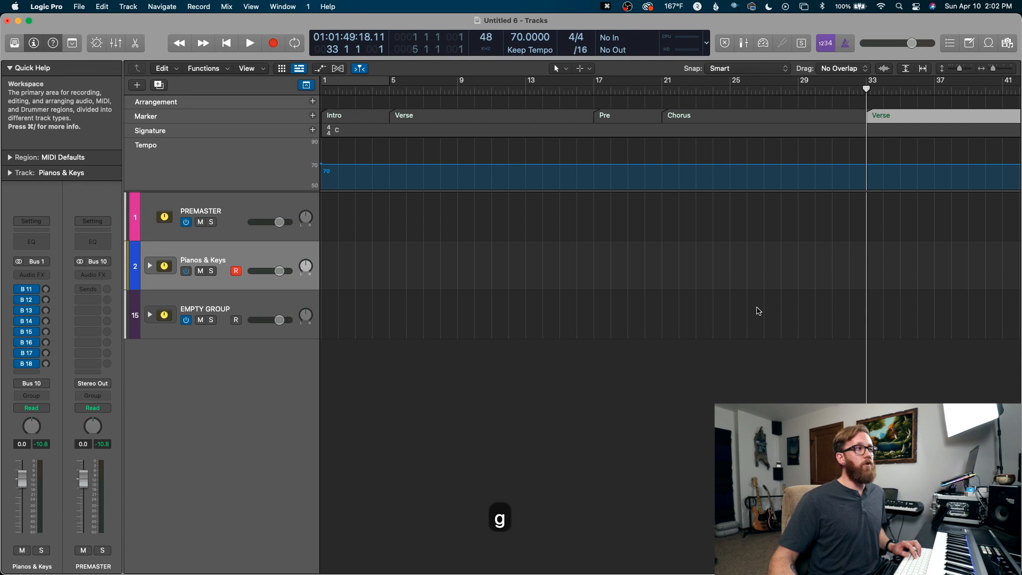
click(457, 115)
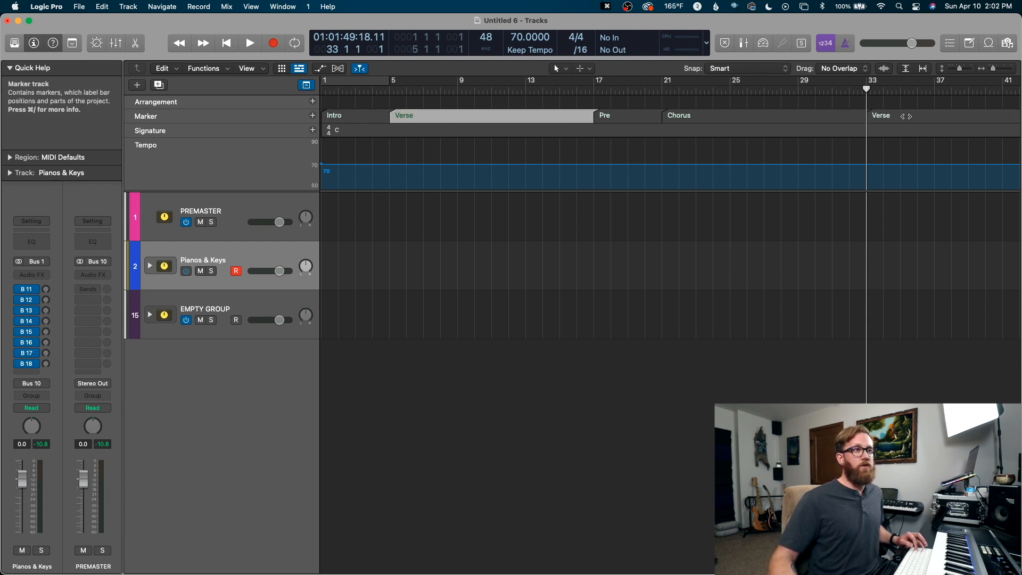
shift+click(905, 116)
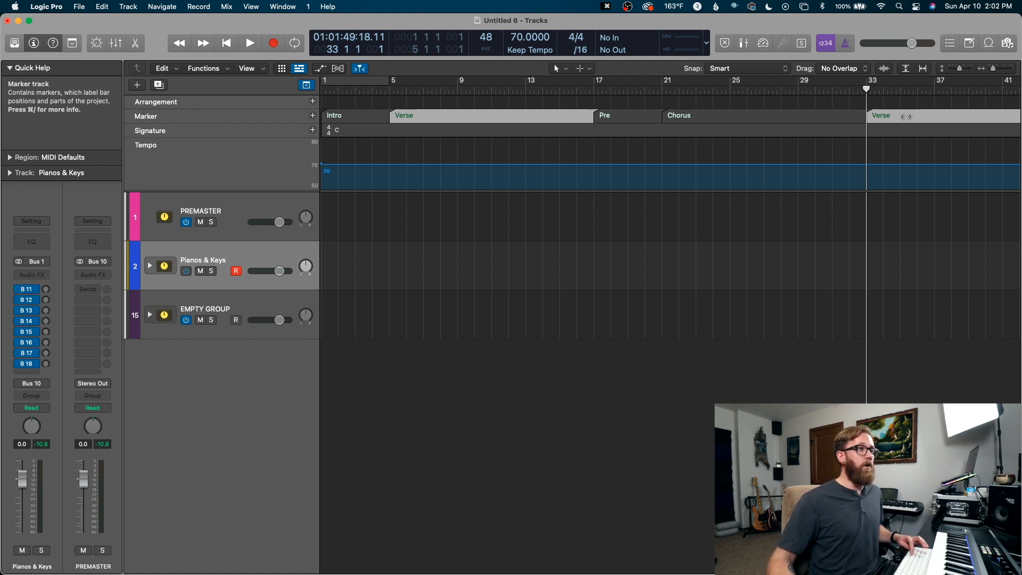
key(alt+c)
click(478, 290)
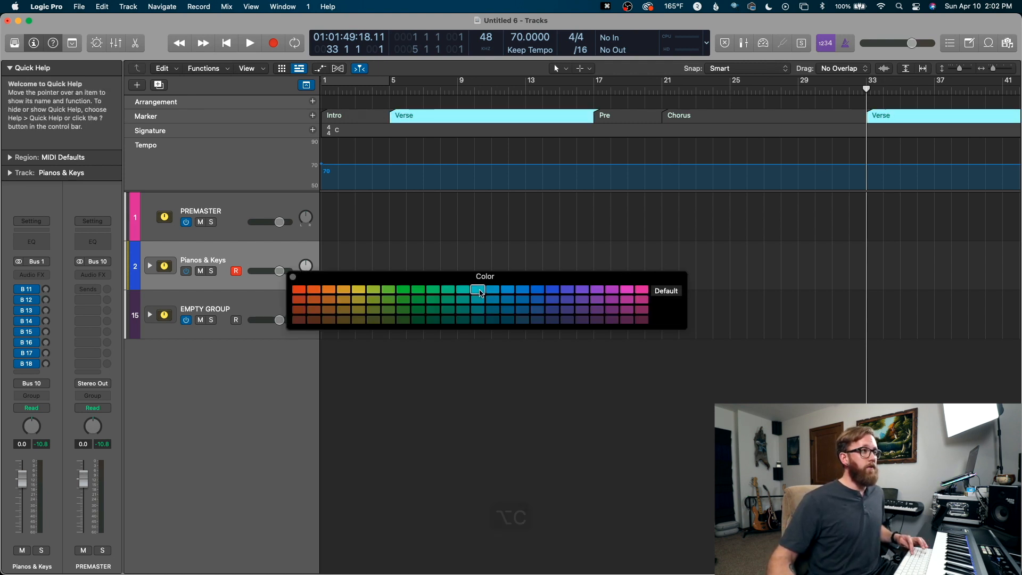
Color the Intro marker green, the Pre marker pink and the Chorus marker red, closing the color palette and global tracks when done
click(339, 116)
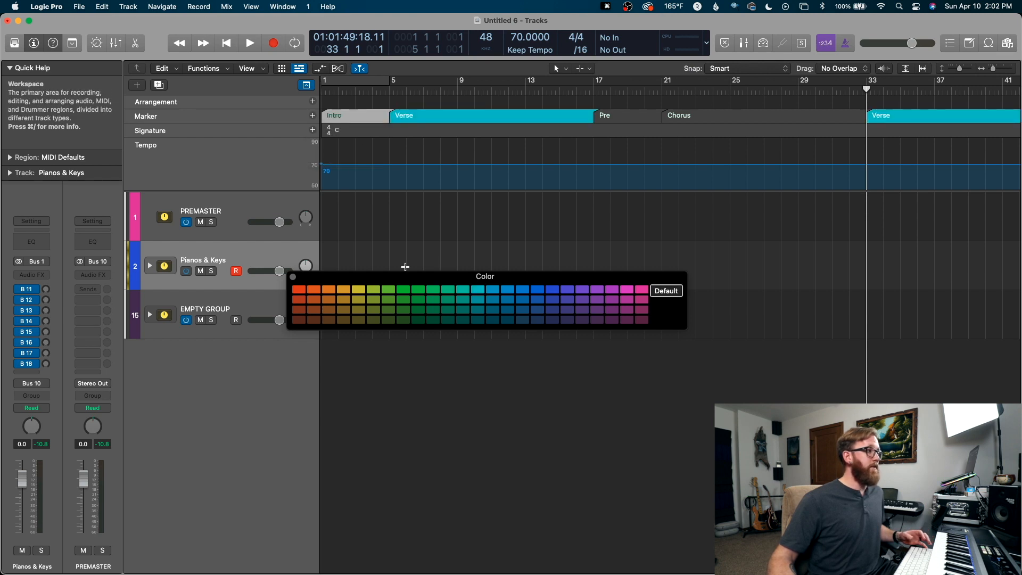
click(390, 291)
click(620, 116)
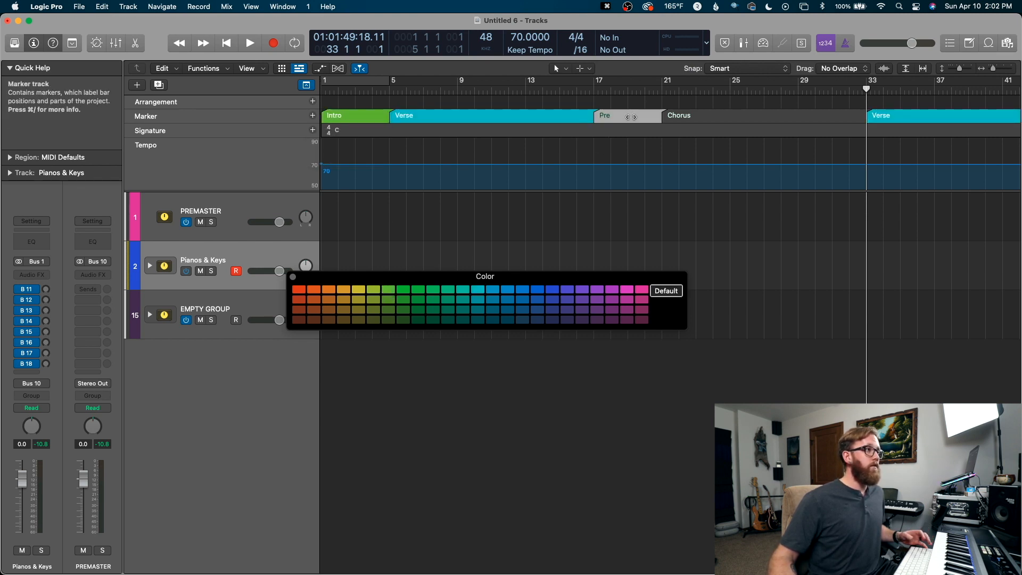
click(627, 289)
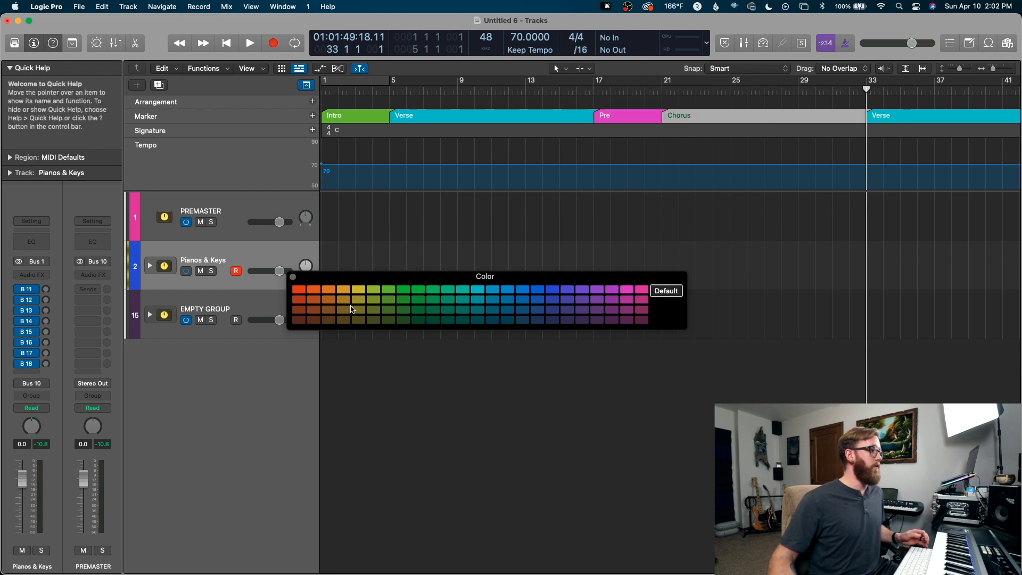
click(298, 290)
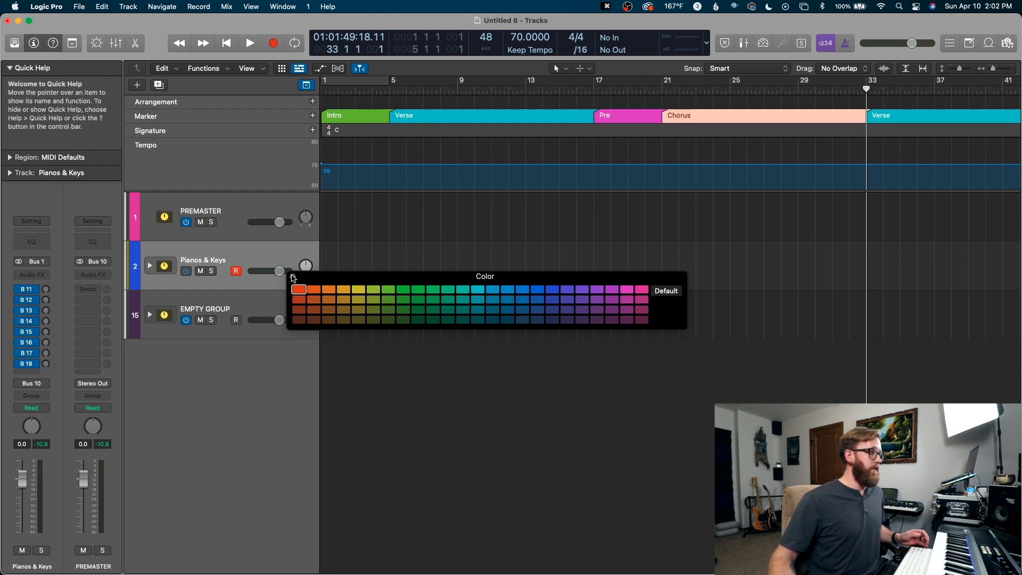
click(292, 277)
key(g)
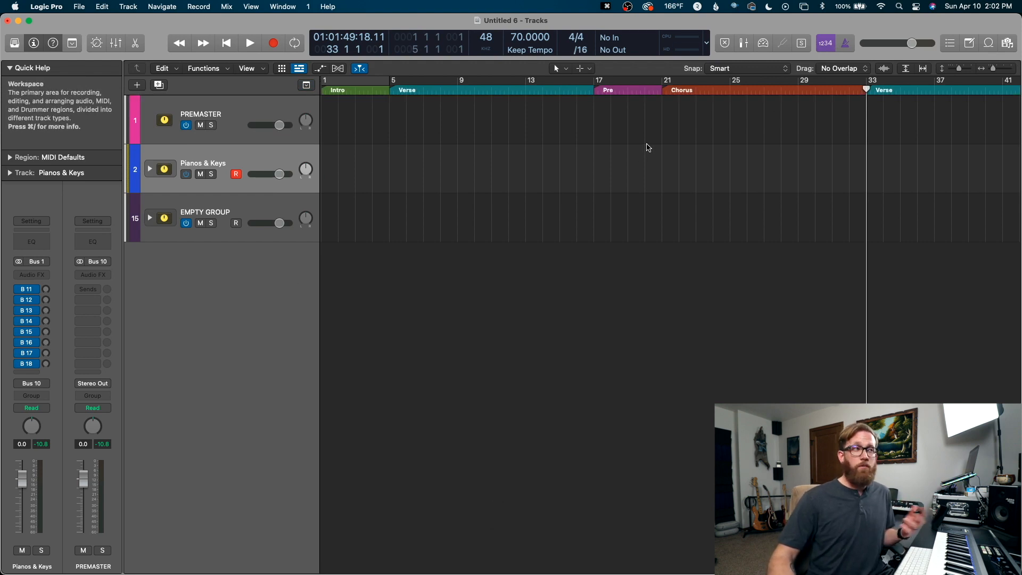
Duplicate the EMPTY GROUP summing stack six times
click(288, 212)
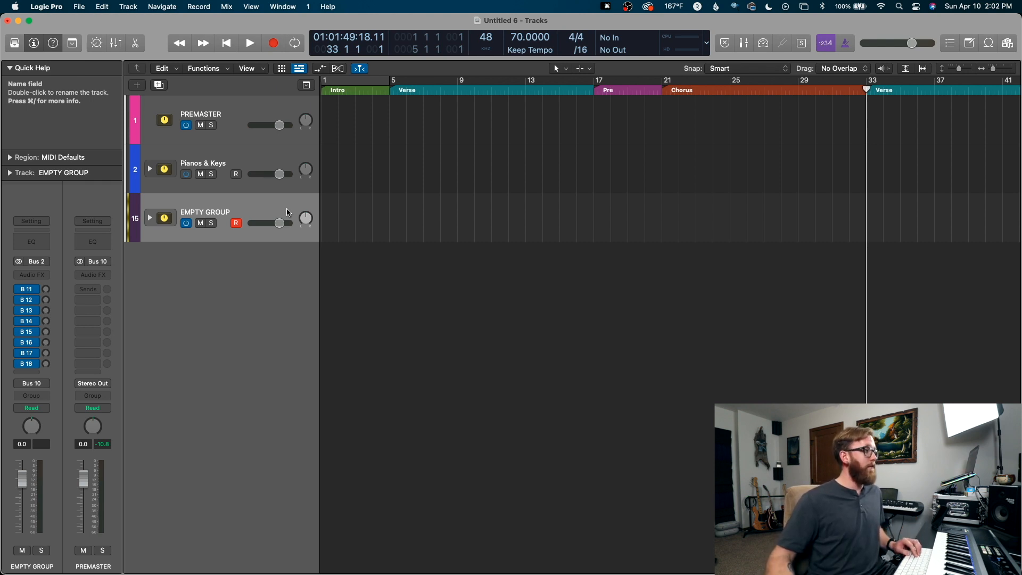
key(super+d)
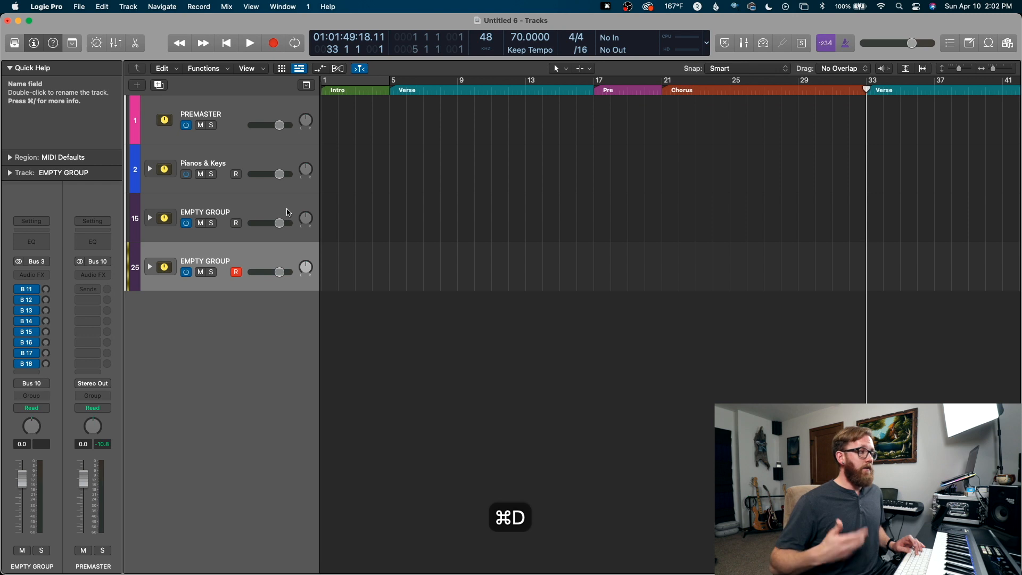
key(super+d)
key(super+d)
key(super+d)
key(super+d)
key(super+d)
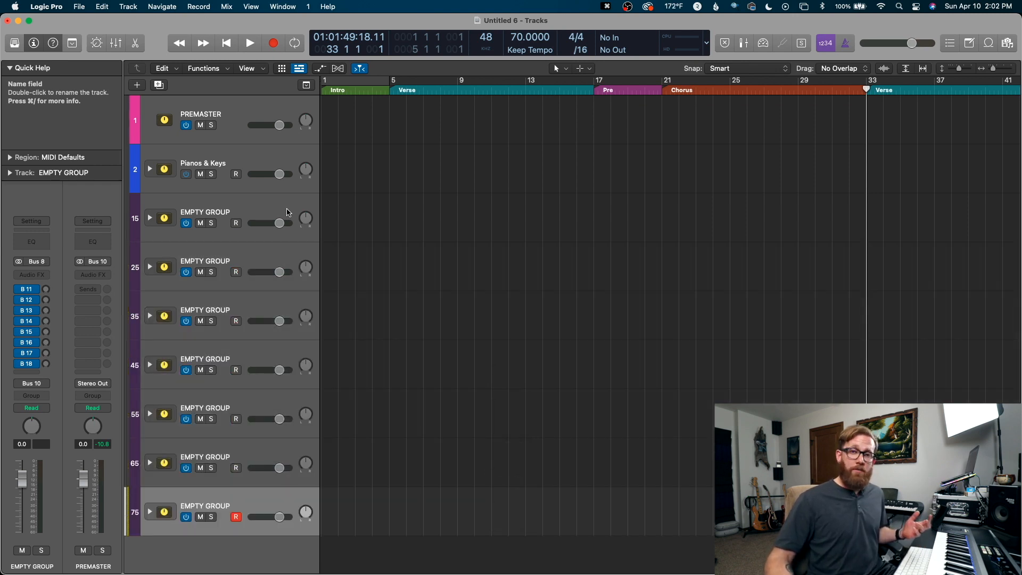
Rename the first EMPTY GROUP stack, track 15, to Drums & Perc
click(285, 212)
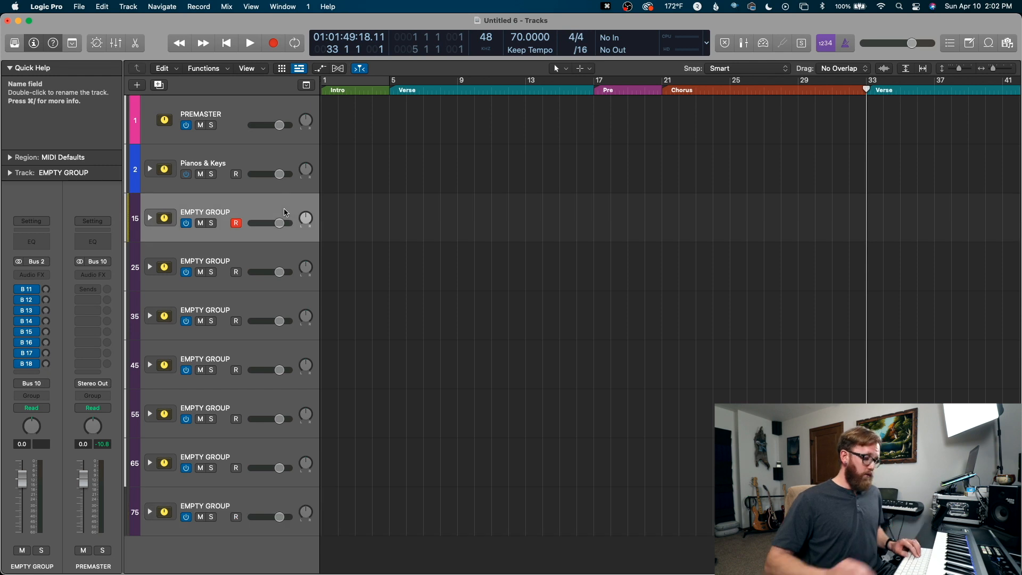
double_click(285, 212)
text(Drums )
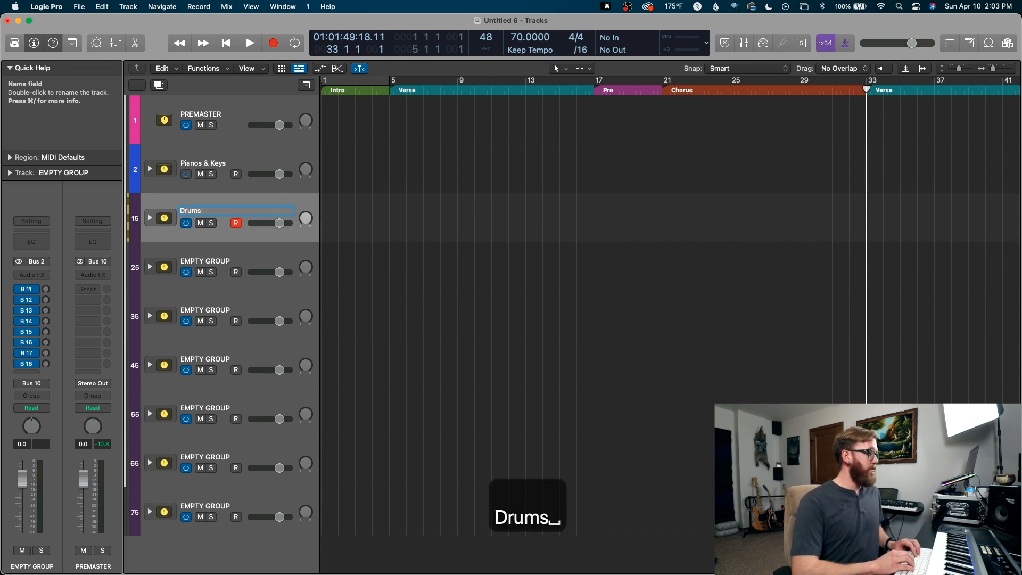
text(& Perc)
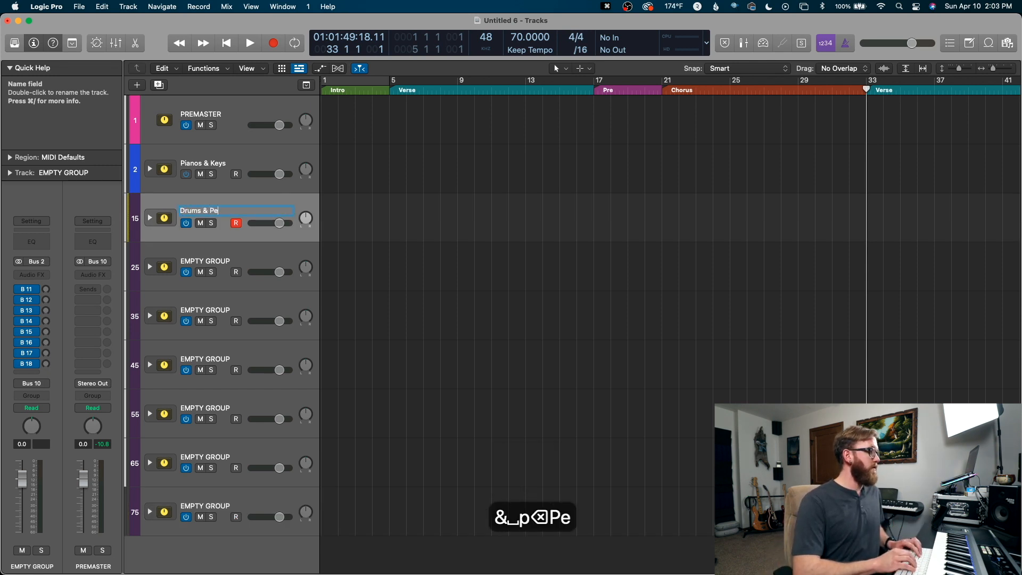
key(Return)
Rename the next two EMPTY GROUP stacks, tracks 25 and 35, to Brass and Strings
key(Down)
key(shift+Return)
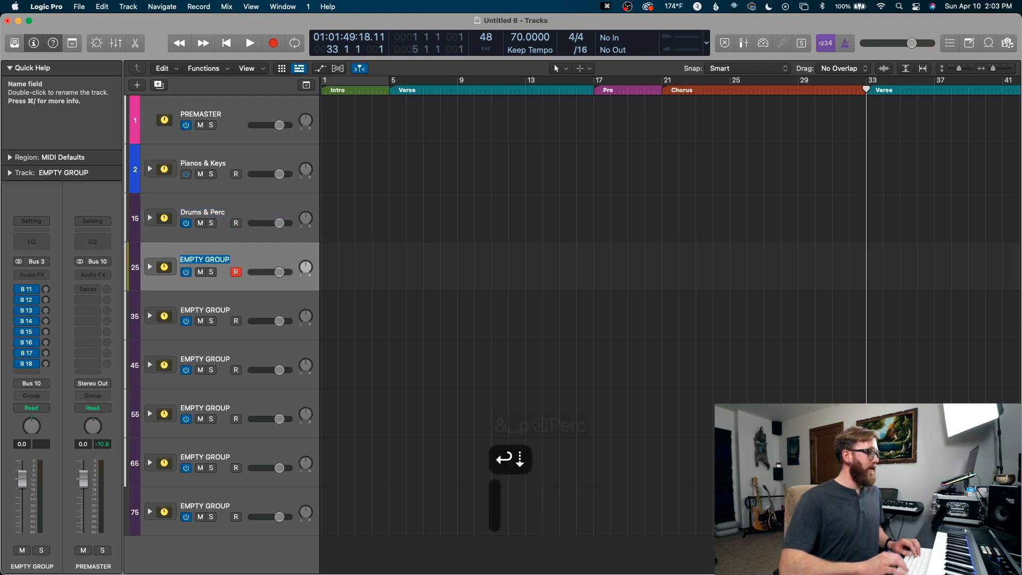
text(Brass)
key(Return)
key(Down)
key(shift+Return)
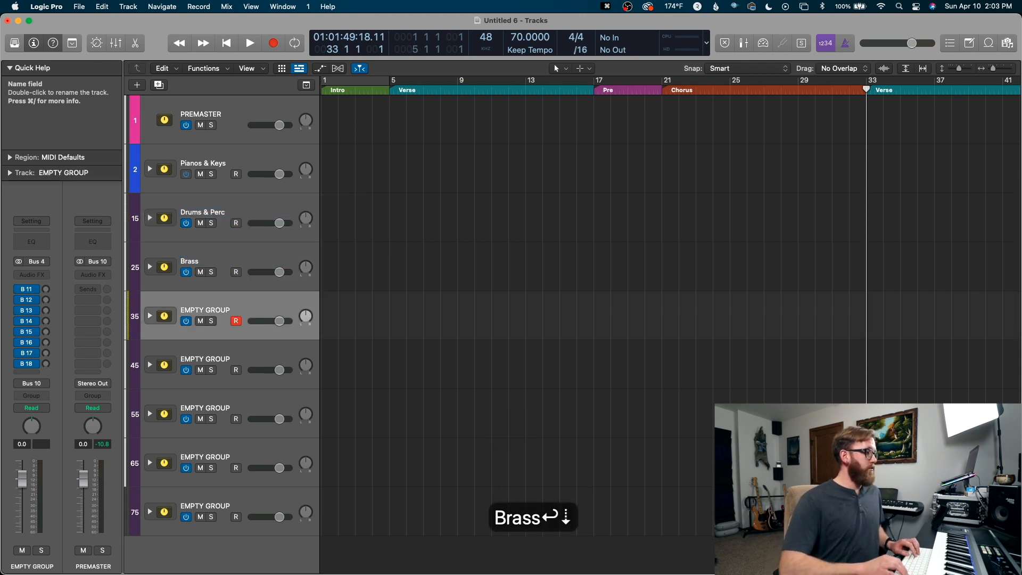
text(Strings)
key(Return)
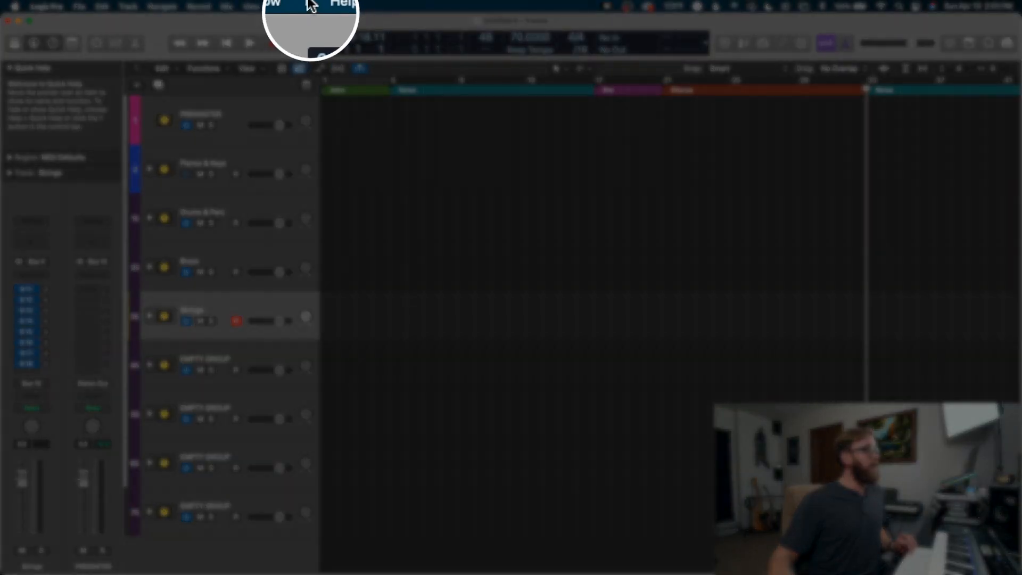
Lock screenset 1 to protect its layout and switch to screenset 2
click(309, 7)
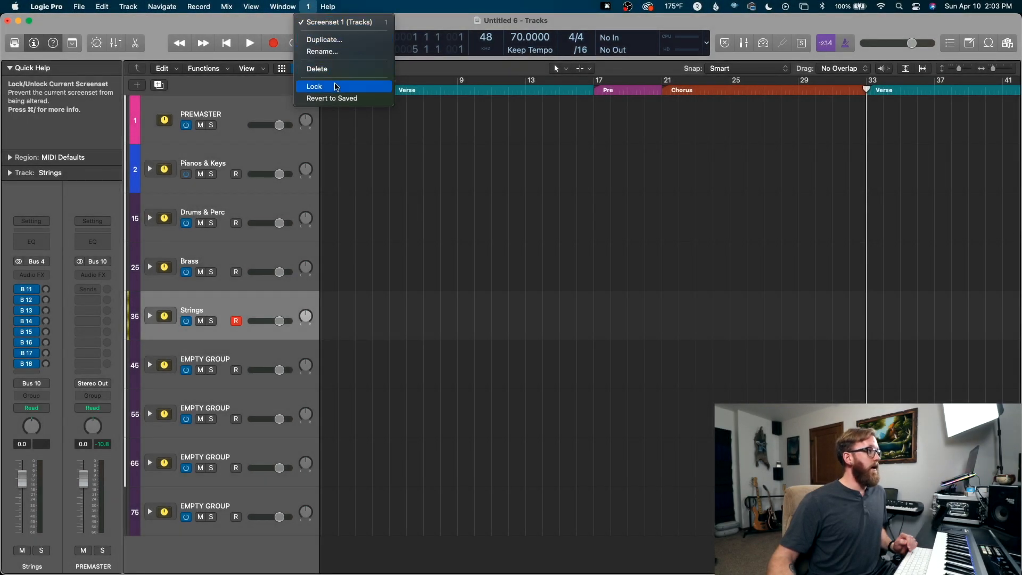
click(337, 86)
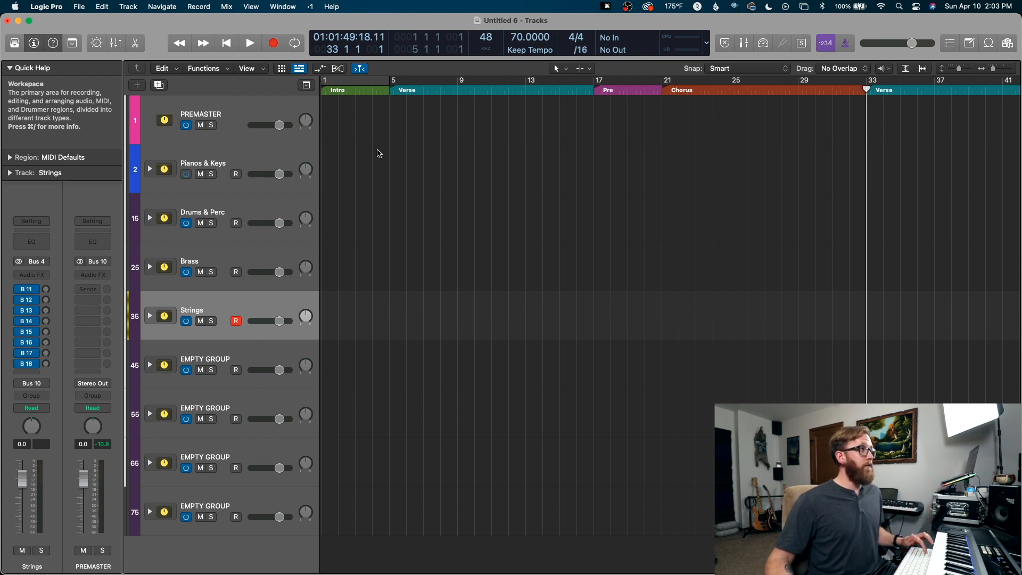
key(2)
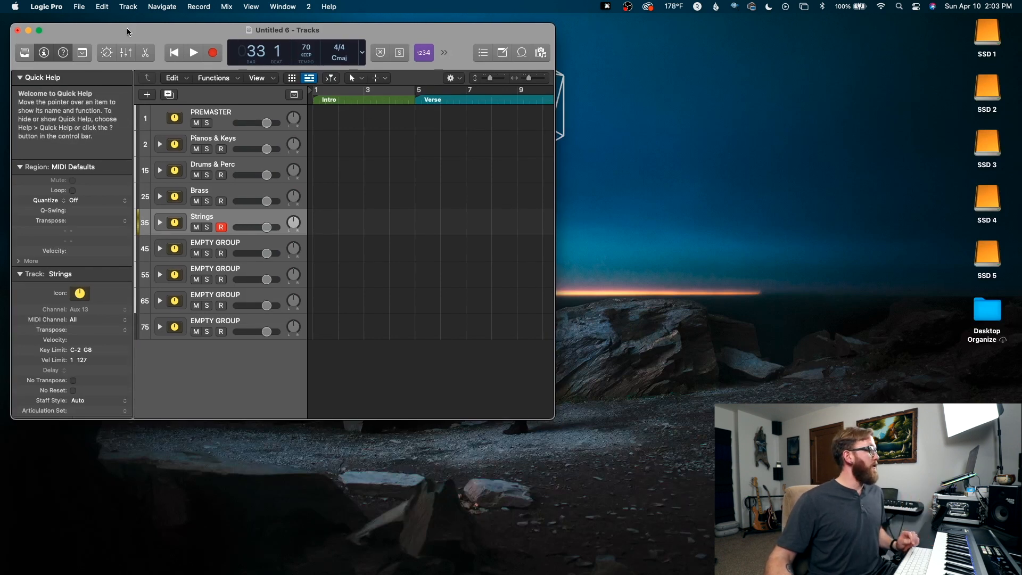
Move the Tracks window into the upper-left corner of the desktop and enlarge it to fill the screen
drag(127, 28, 116, 17)
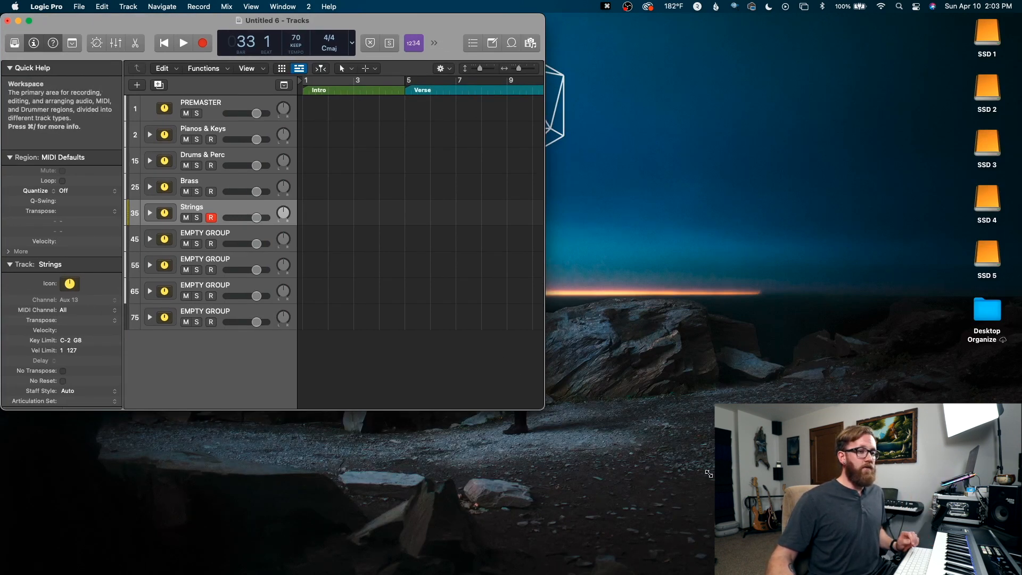
drag(544, 409, 1021, 573)
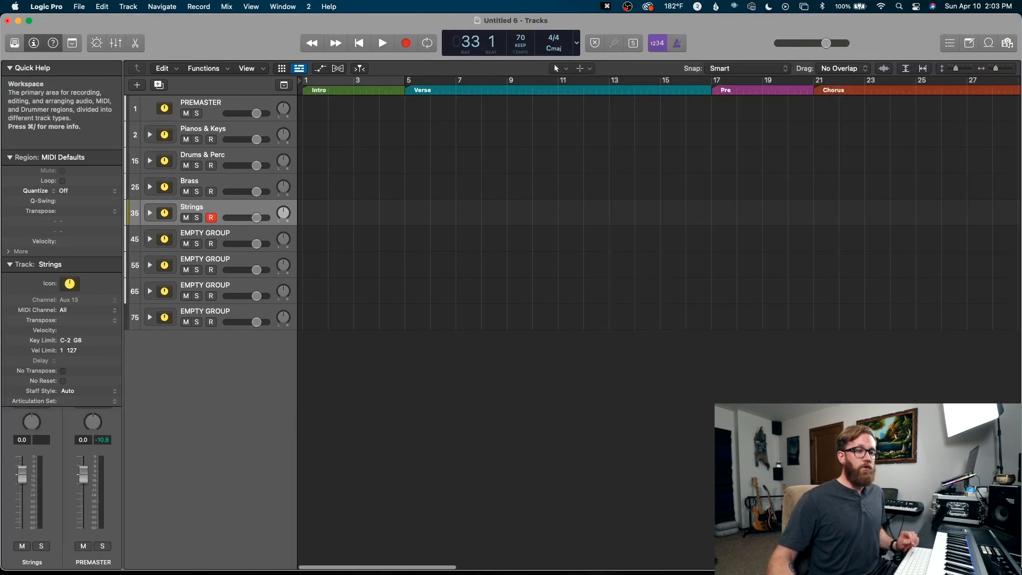
Open a separate Mixer window in place of the Tracks window and enlarge it to fill the screen
click(277, 5)
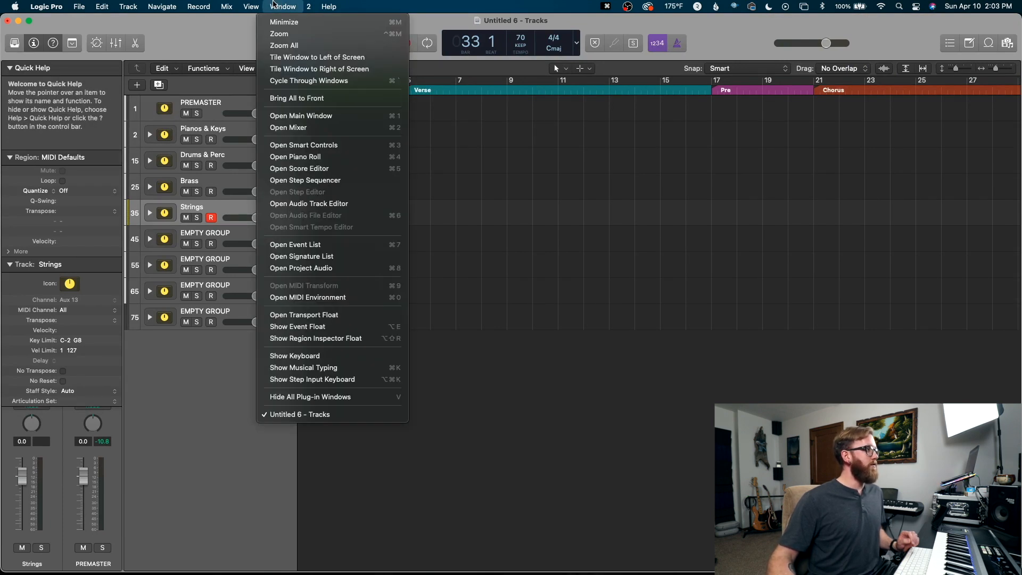
click(297, 126)
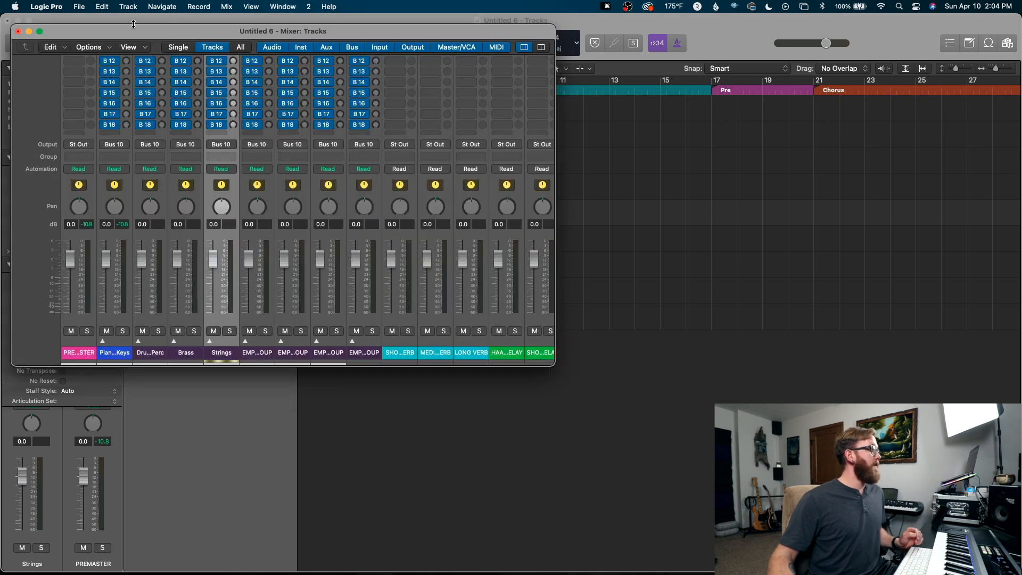
click(18, 31)
click(7, 22)
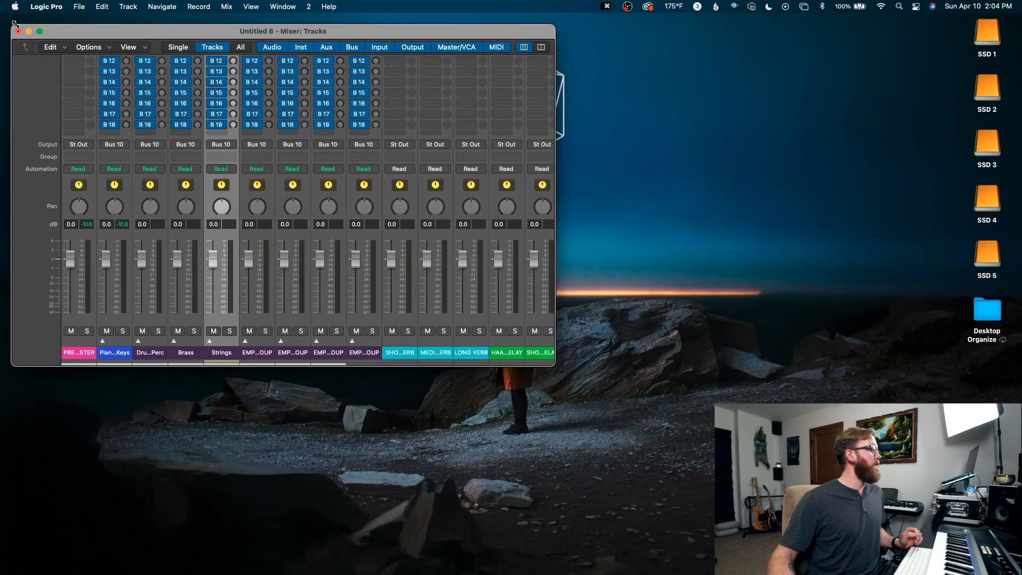
drag(555, 367, 1021, 574)
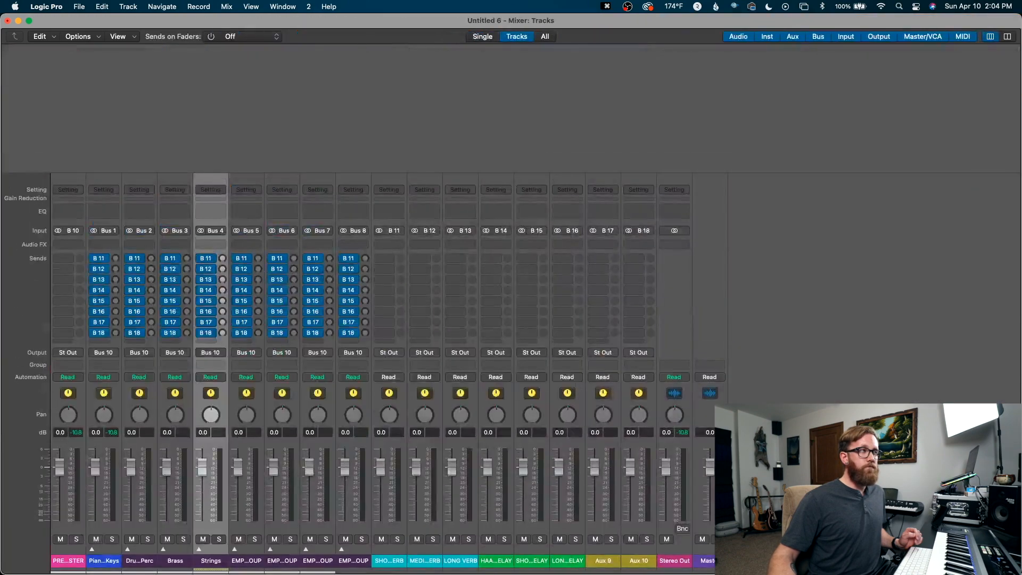
Lock screenset 2 with the full-screen Mixer and test recalling screensets 1 and 2
click(309, 6)
click(333, 99)
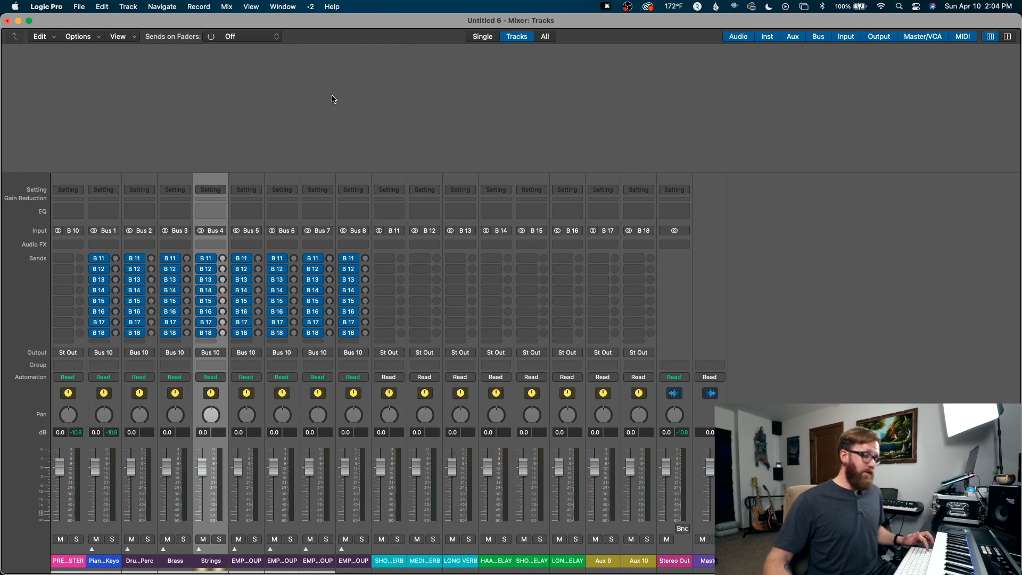
key(1)
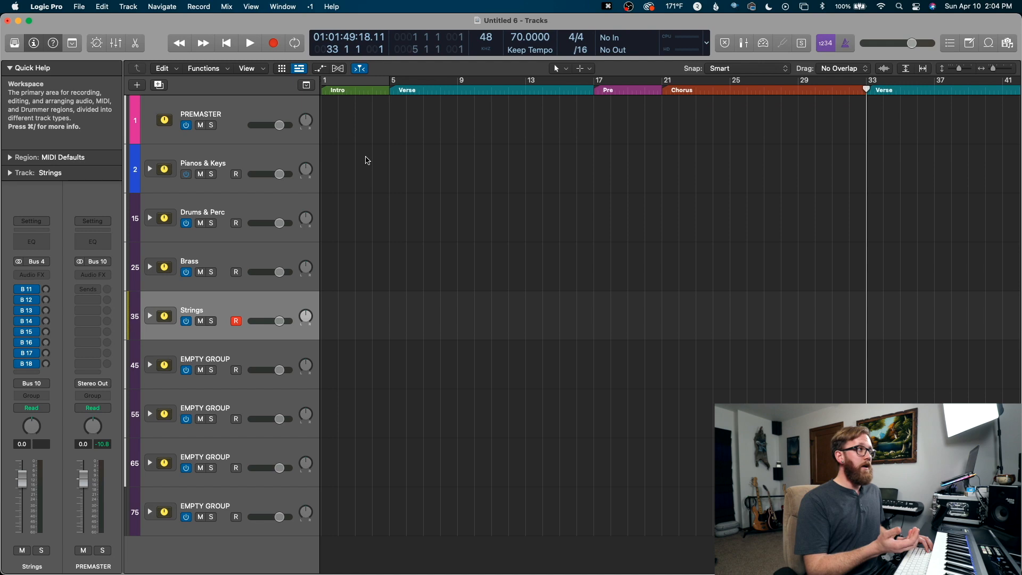
key(2)
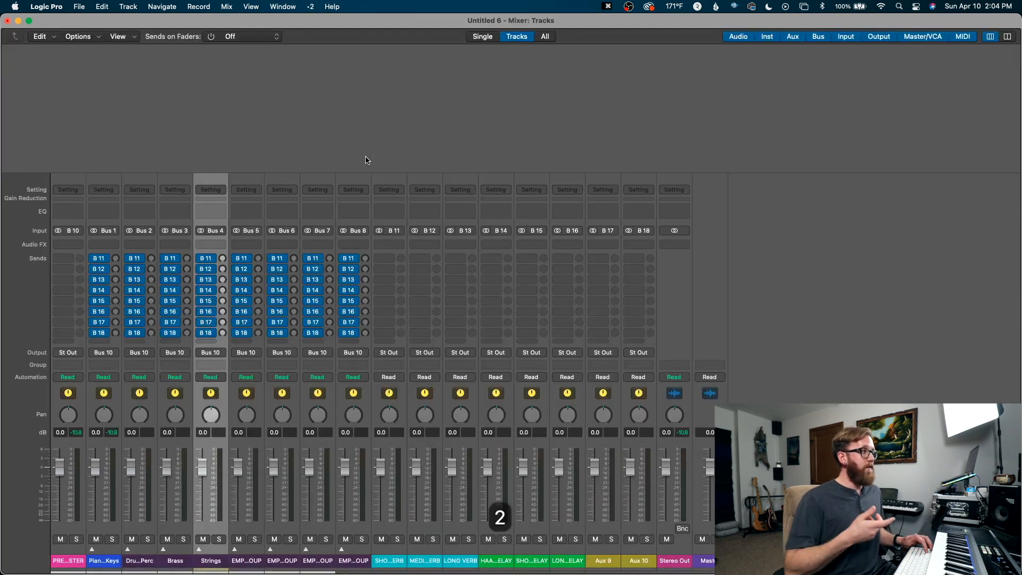